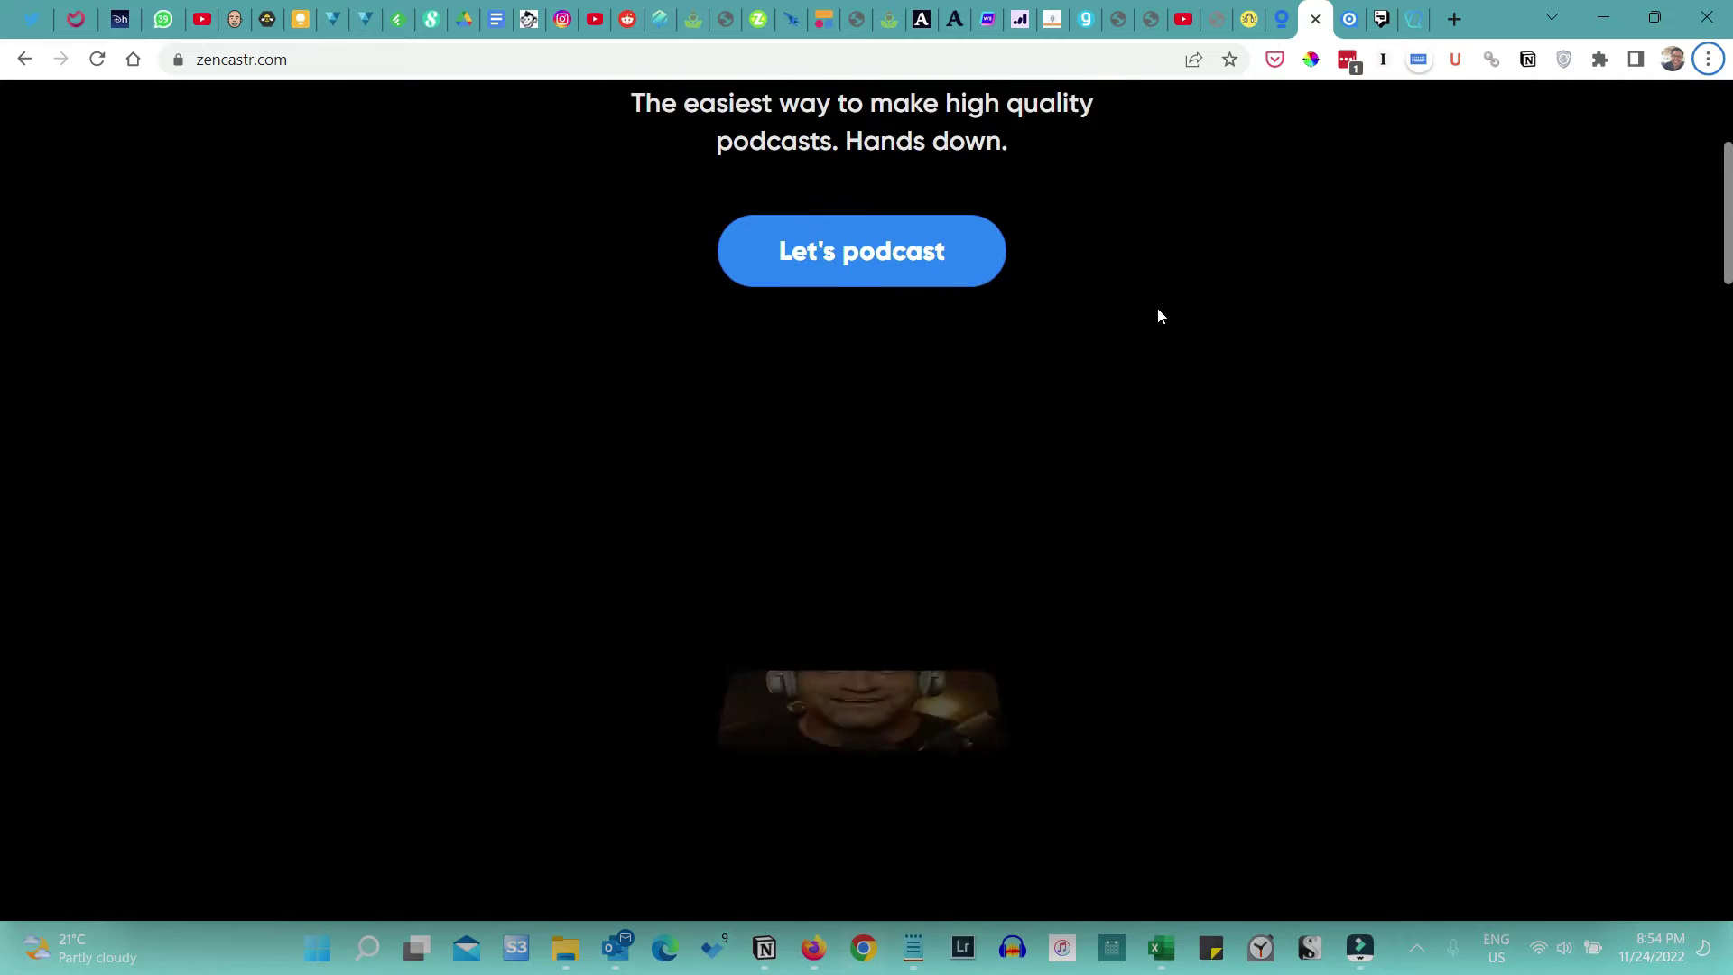
# Look through the Zencastr home page, including its studio quality recording section
pyautogui.scroll(6, 1158, 313)
pyautogui.scroll(-7, 1159, 314)
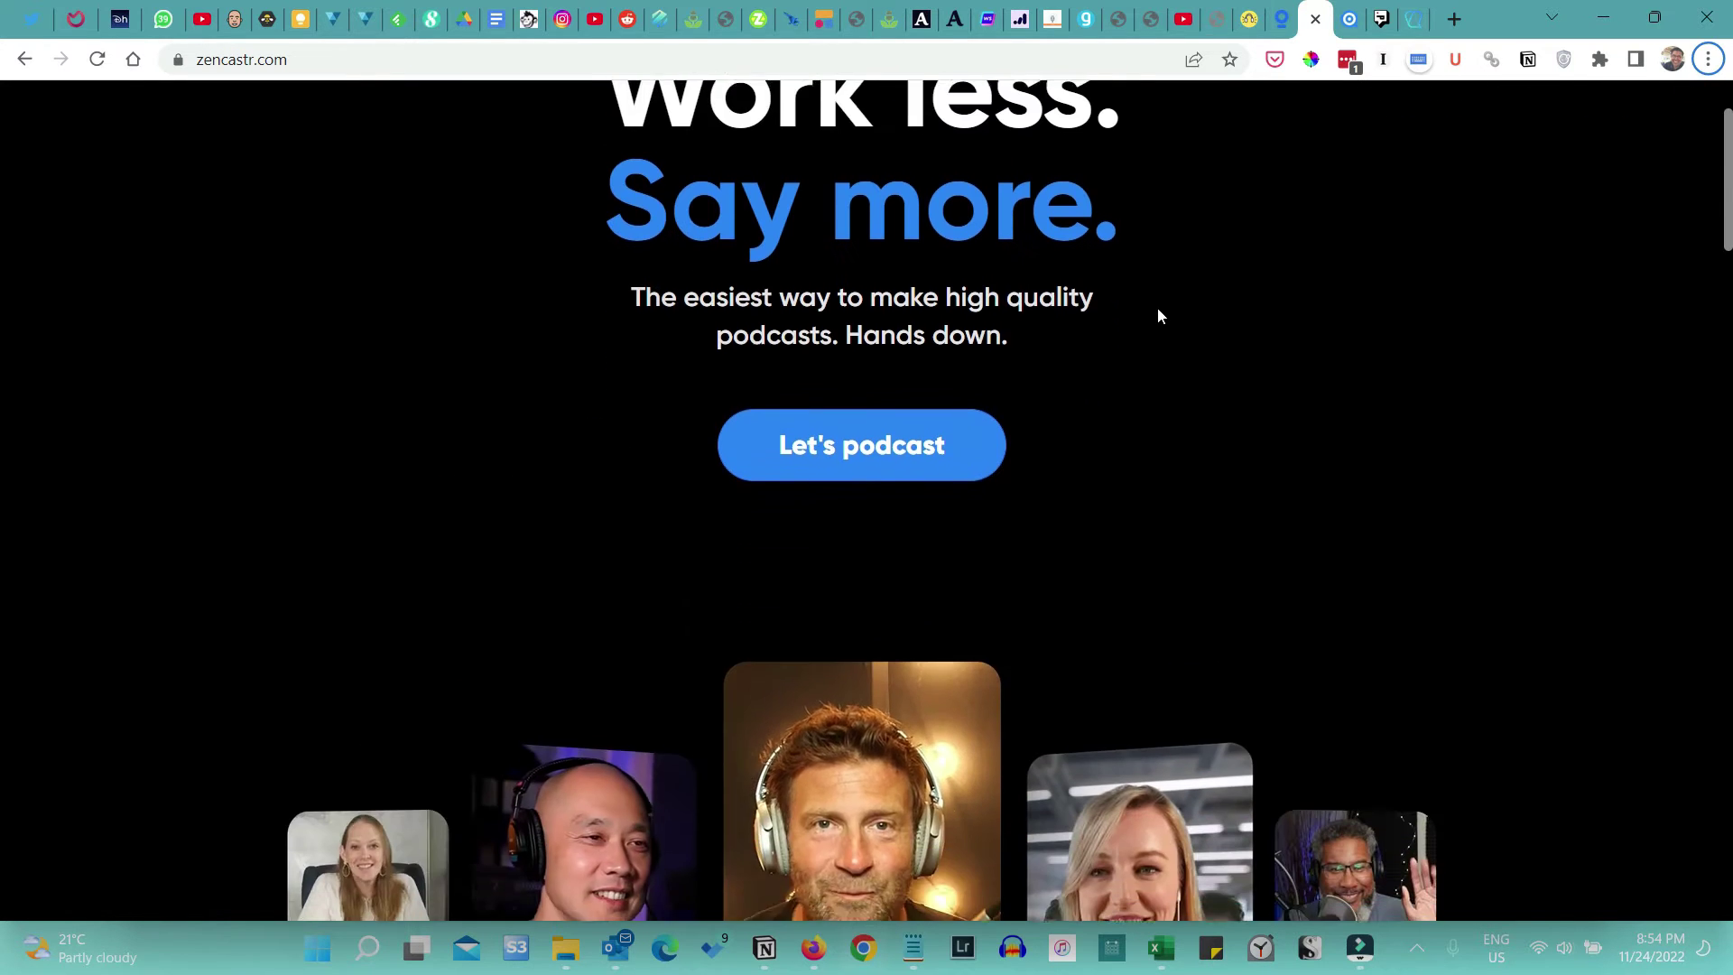
pyautogui.scroll(-1, 1158, 313)
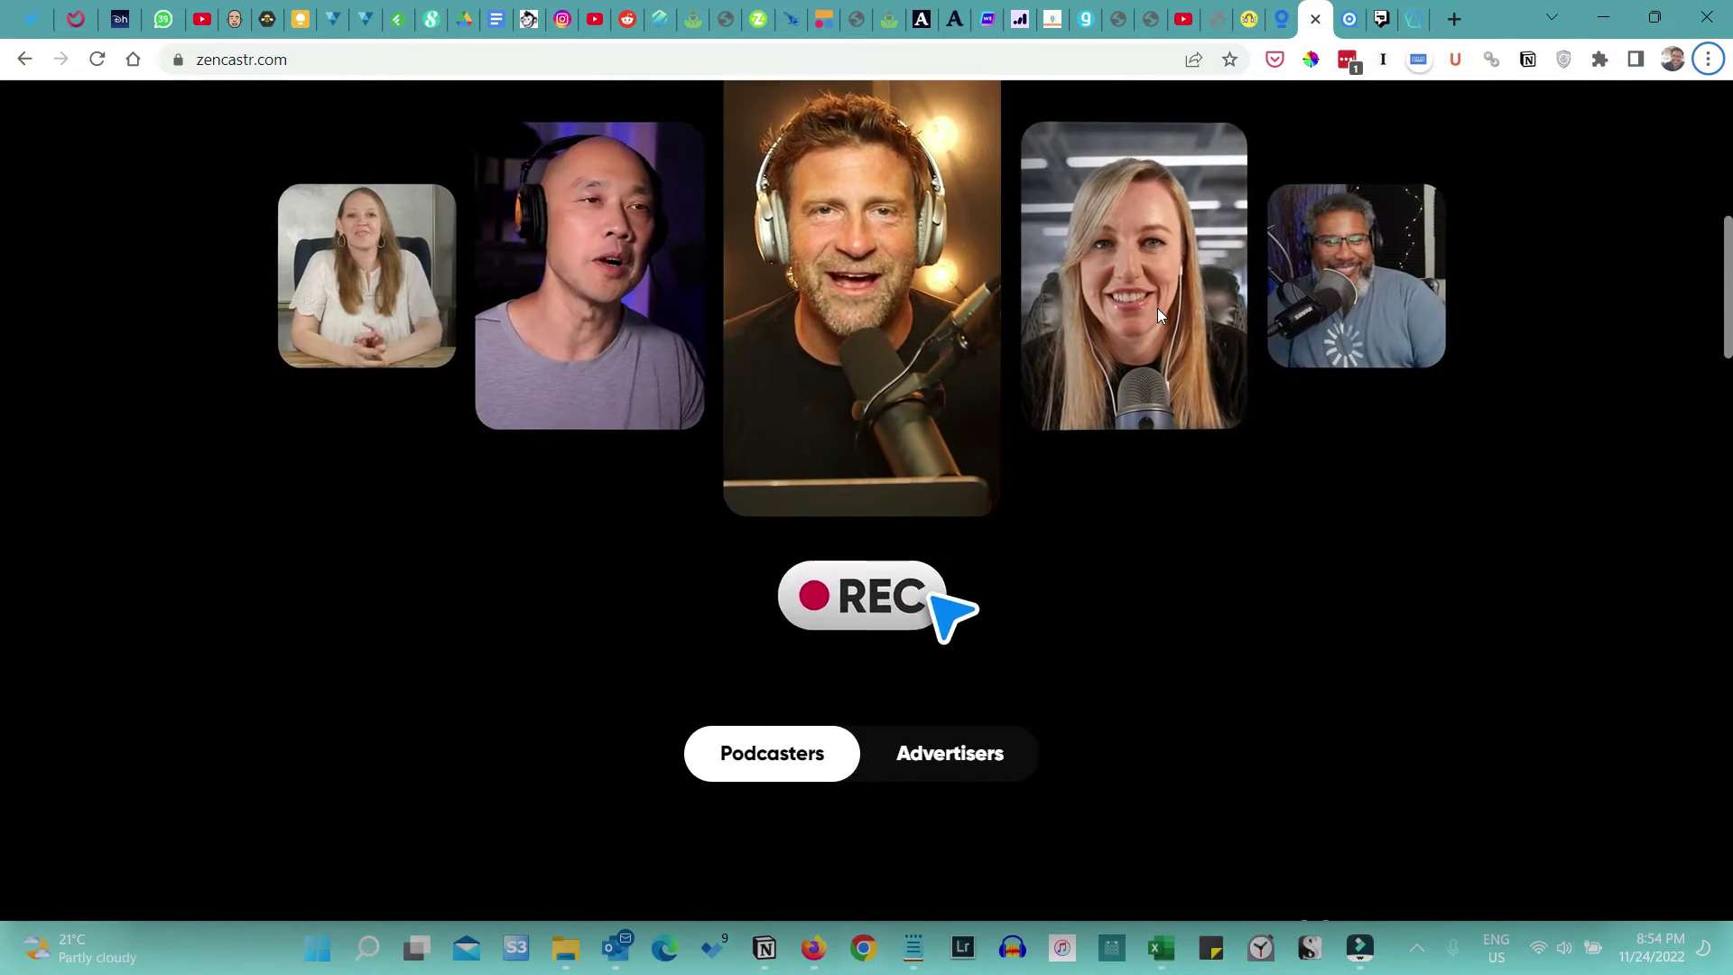
pyautogui.scroll(-1, 1158, 313)
pyautogui.scroll(5, 1159, 314)
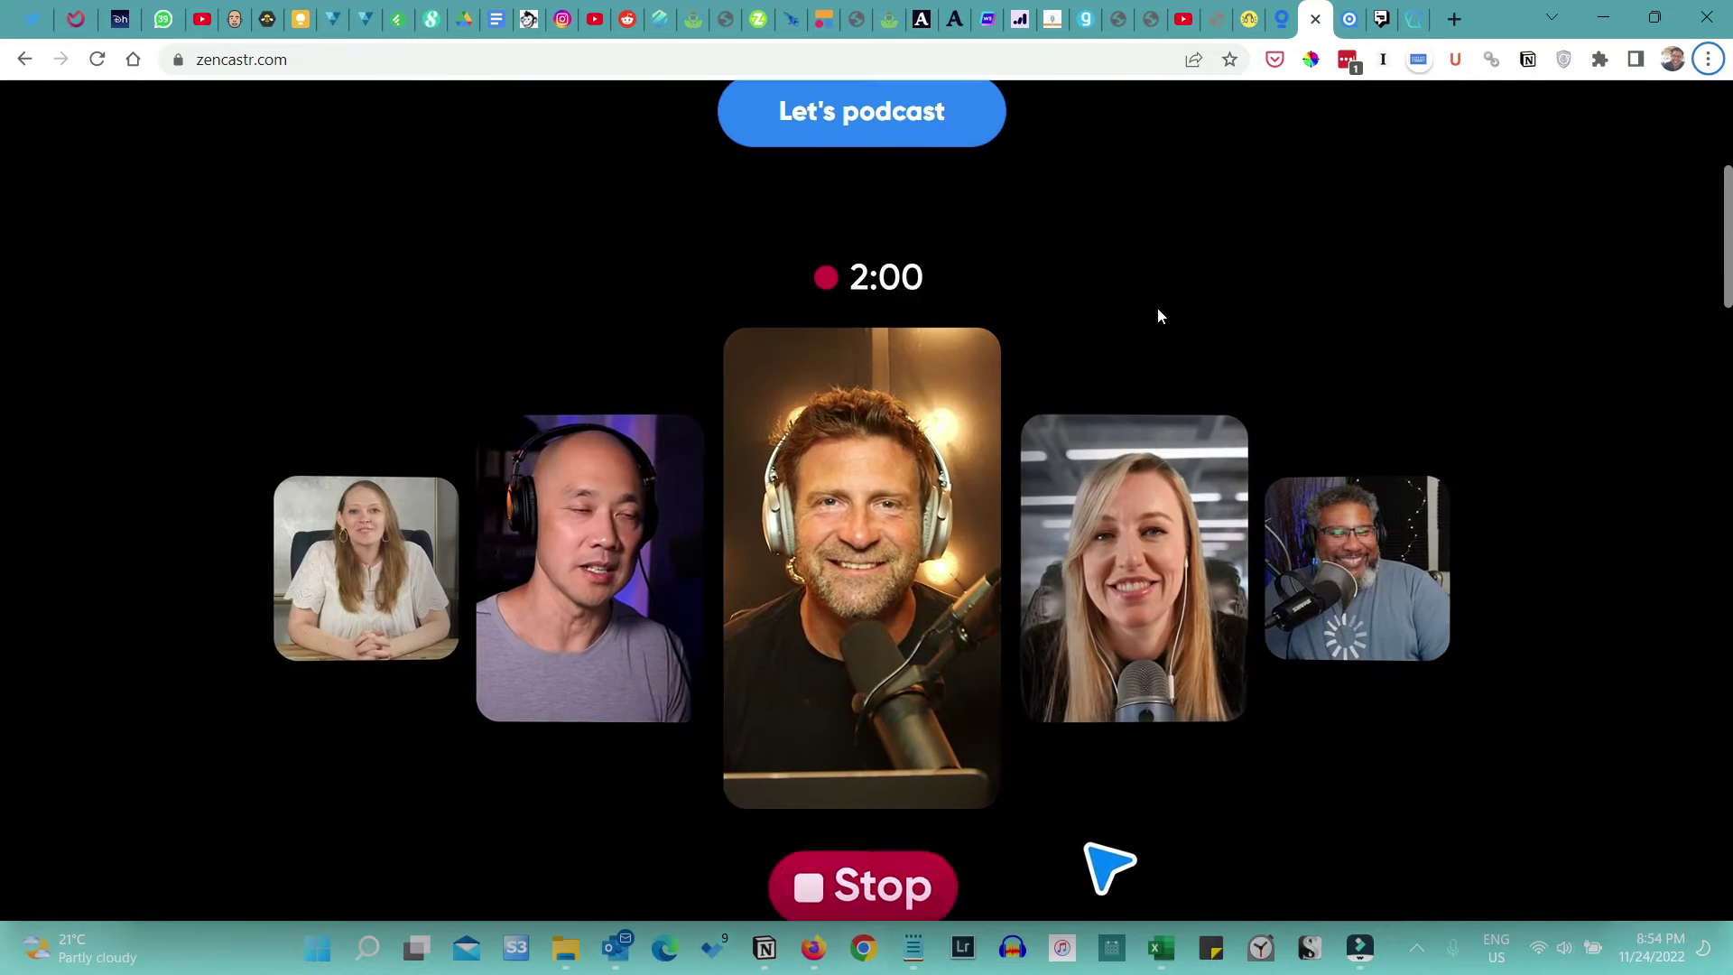
pyautogui.scroll(-3, 1160, 314)
pyautogui.scroll(-12, 1158, 310)
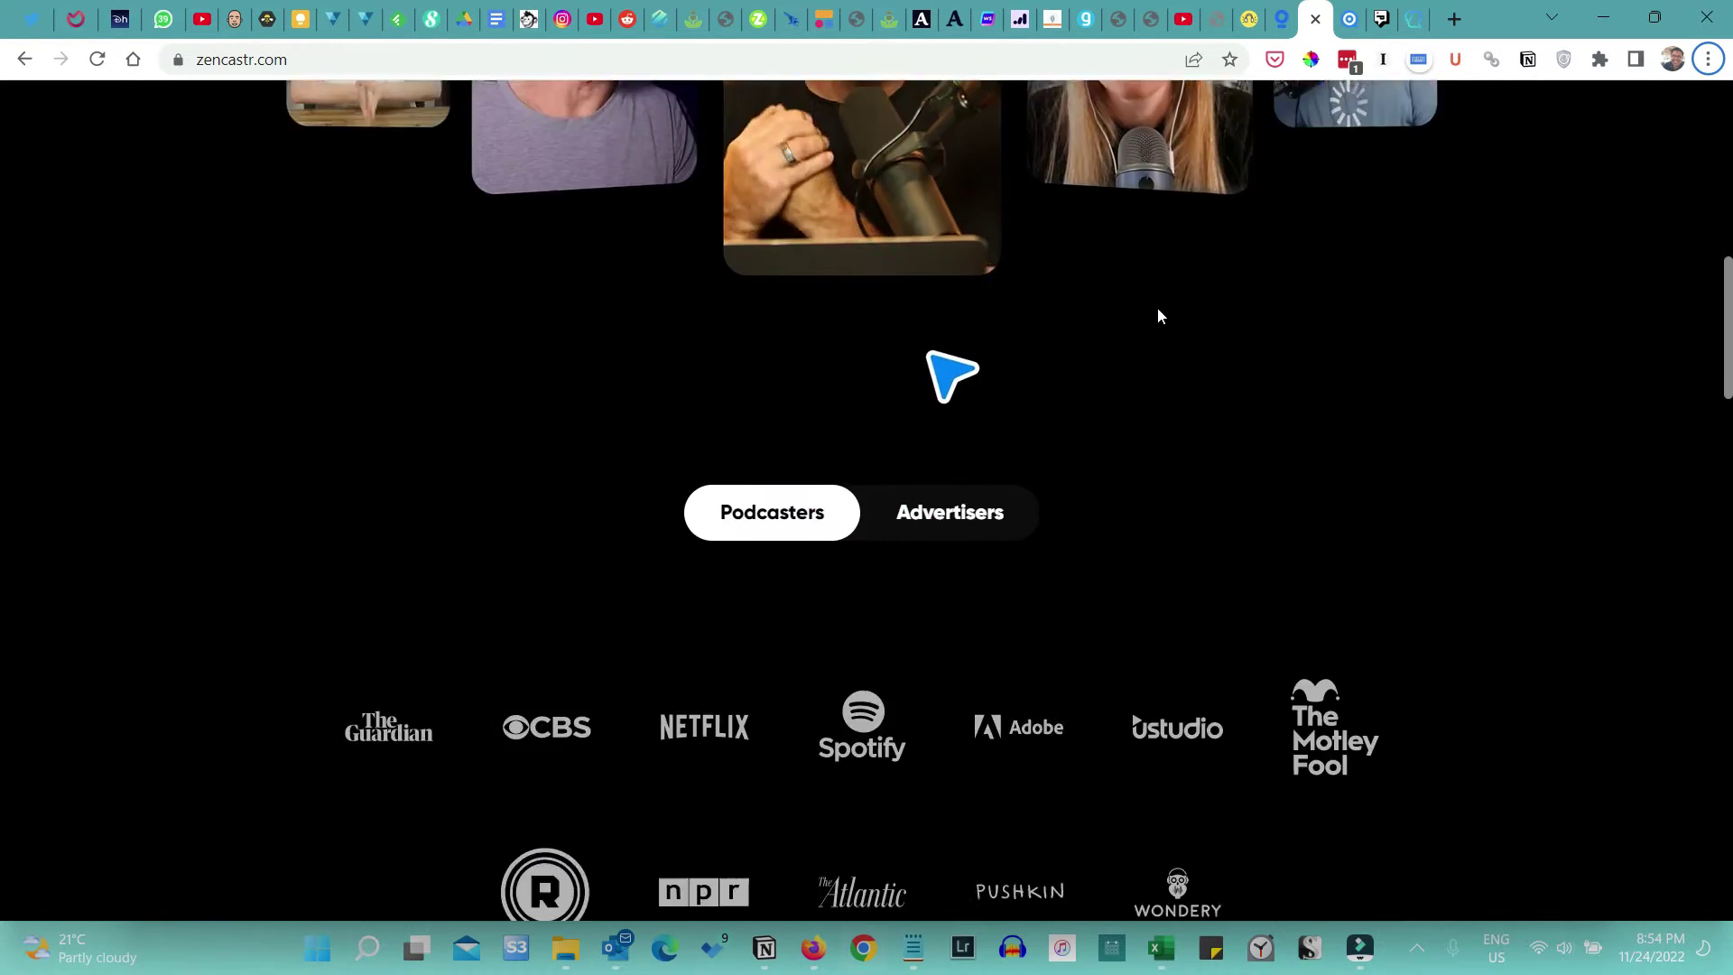
pyautogui.scroll(-5, 1158, 315)
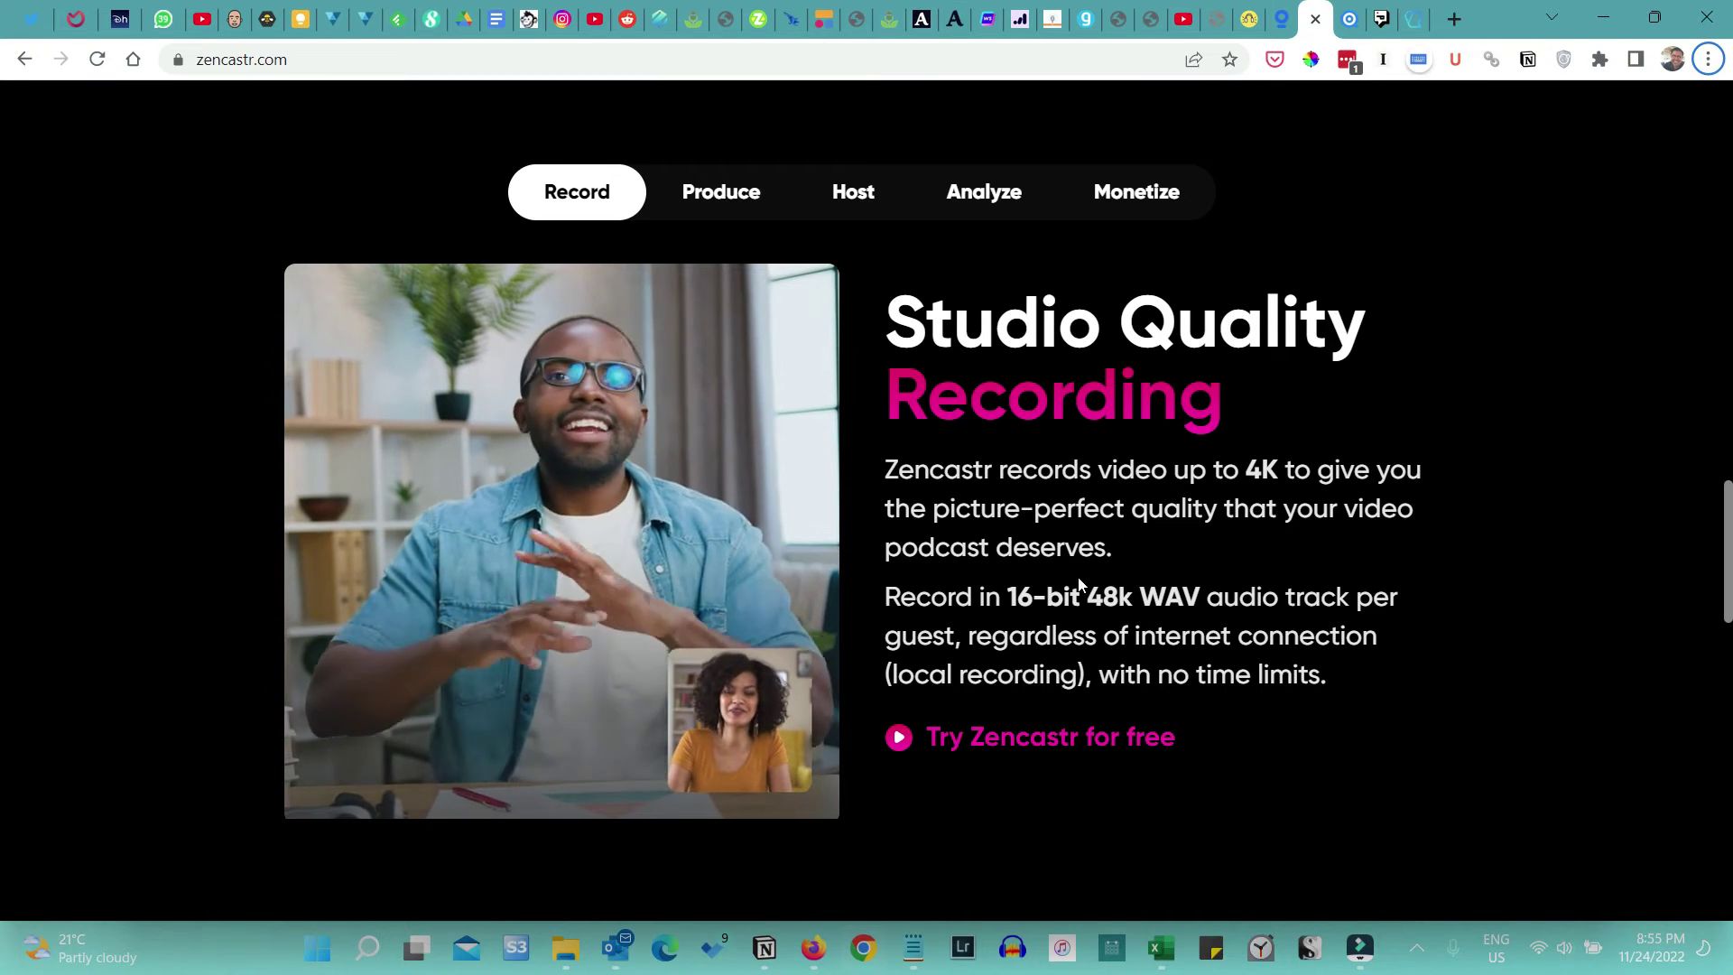
pyautogui.scroll(-1, 1012, 675)
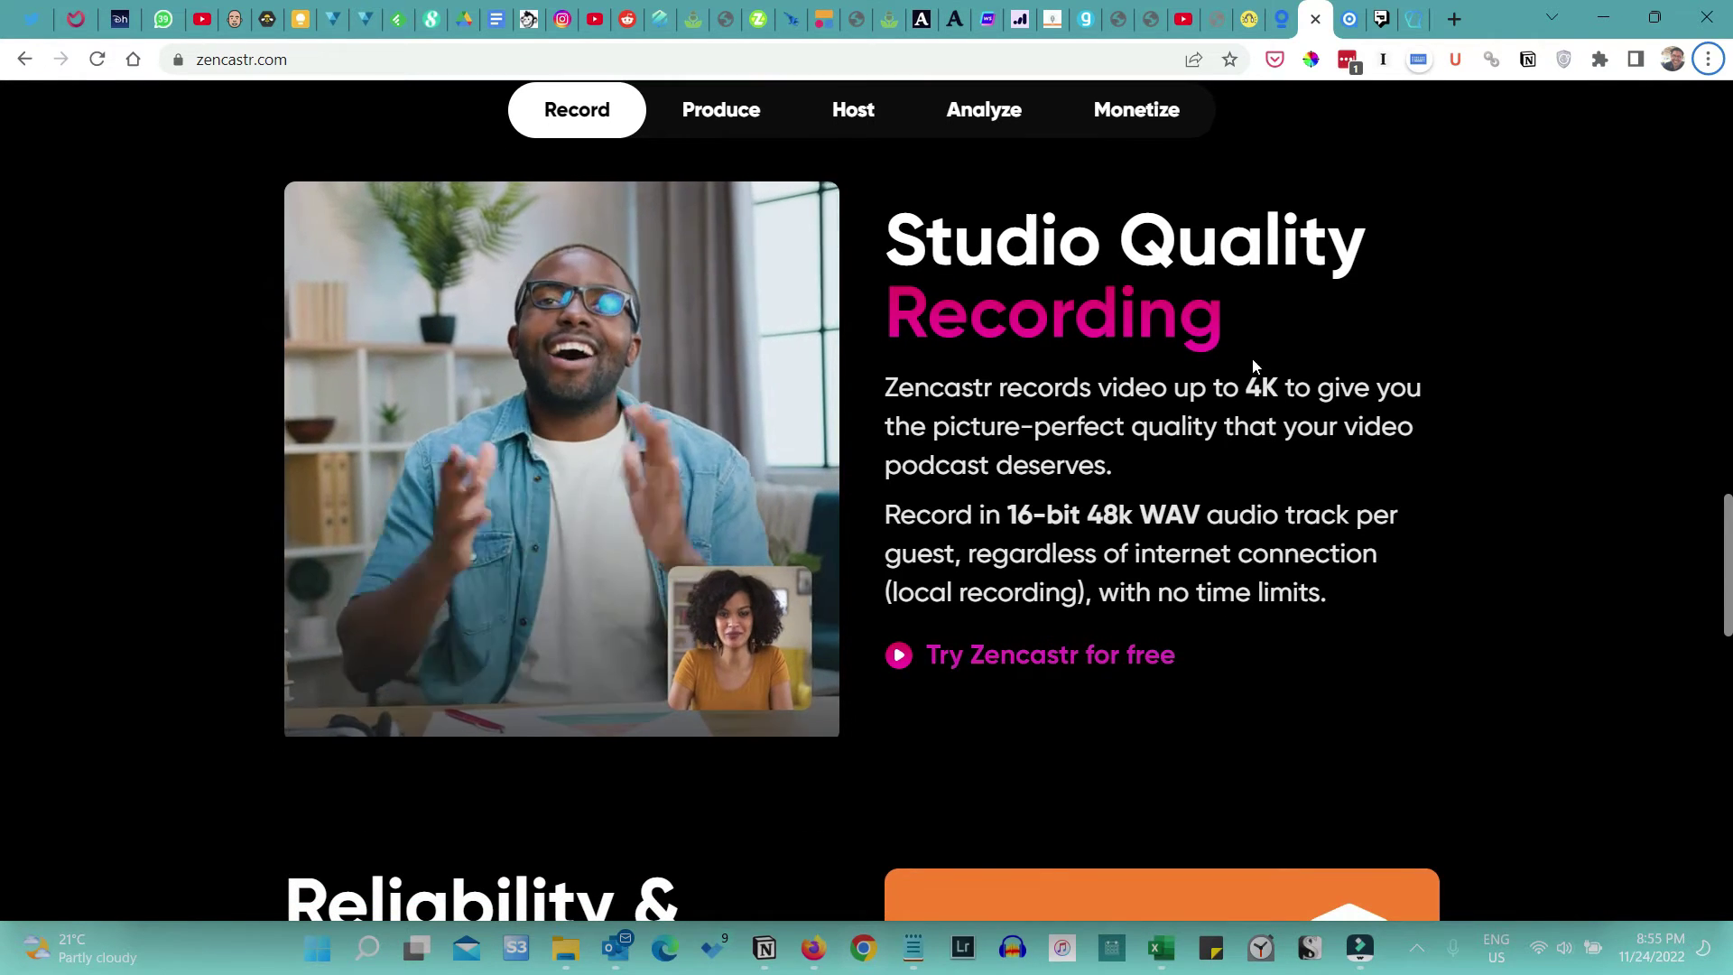
pyautogui.scroll(12, 1286, 365)
pyautogui.scroll(15, 1285, 364)
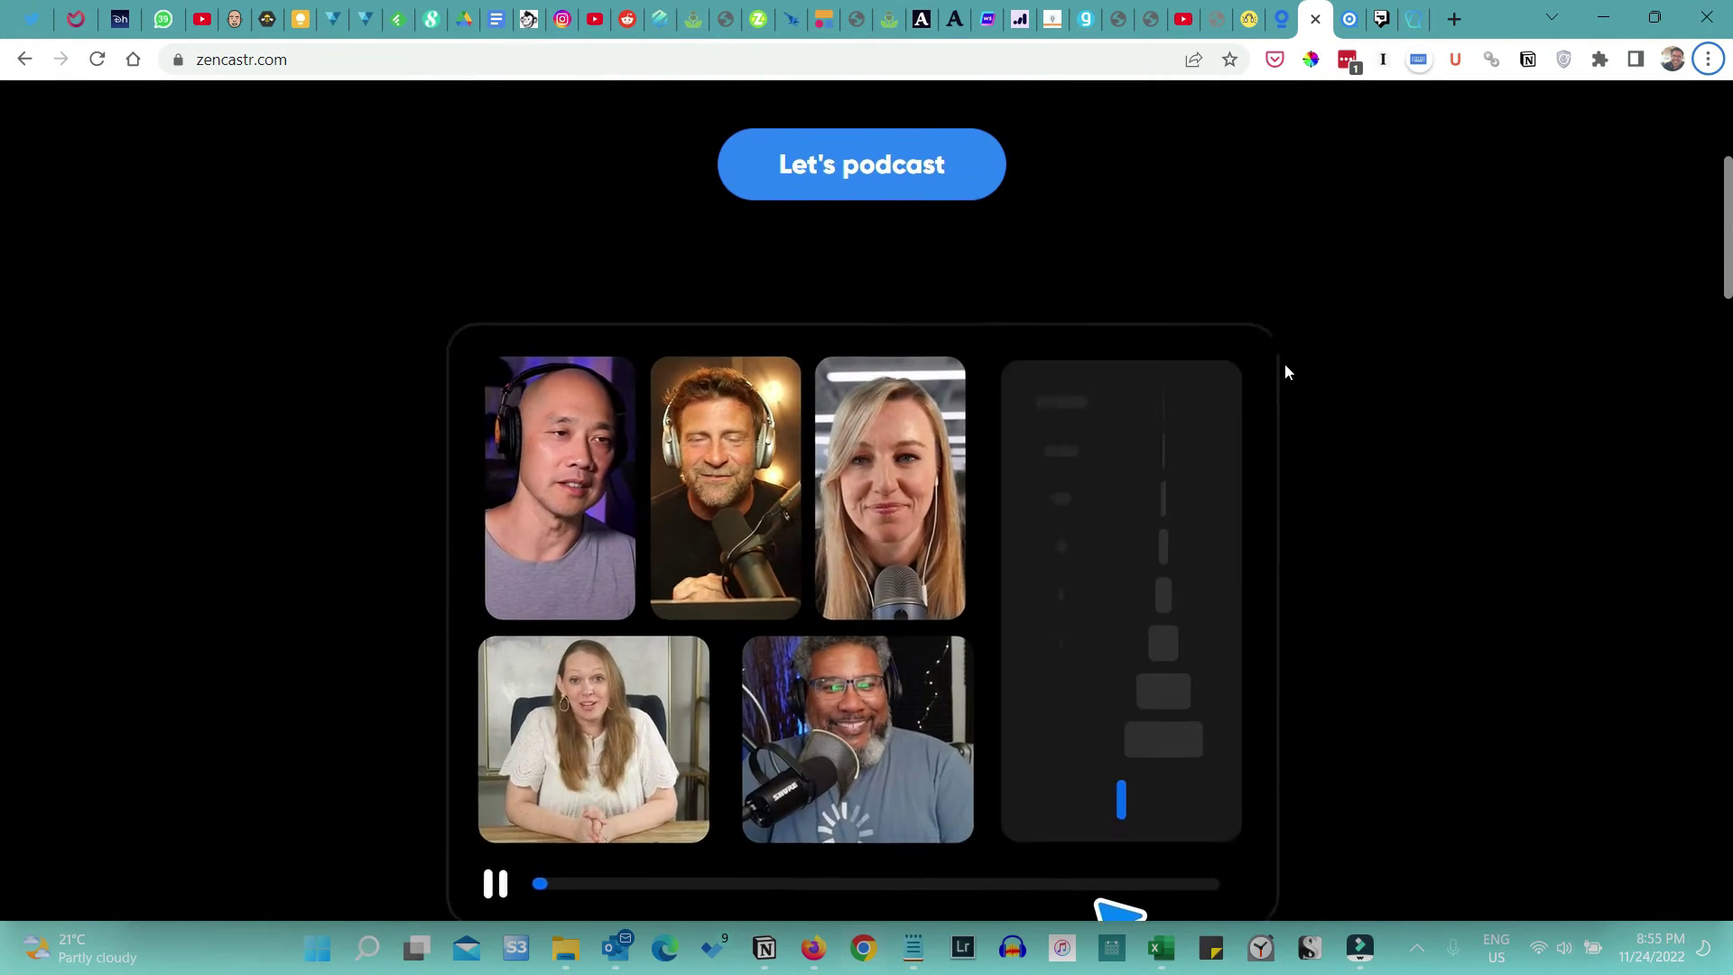
# Open the pricing page and compare the individual plans under monthly and yearly billing
pyautogui.click(876, 636)
pyautogui.scroll(-1, 1063, 446)
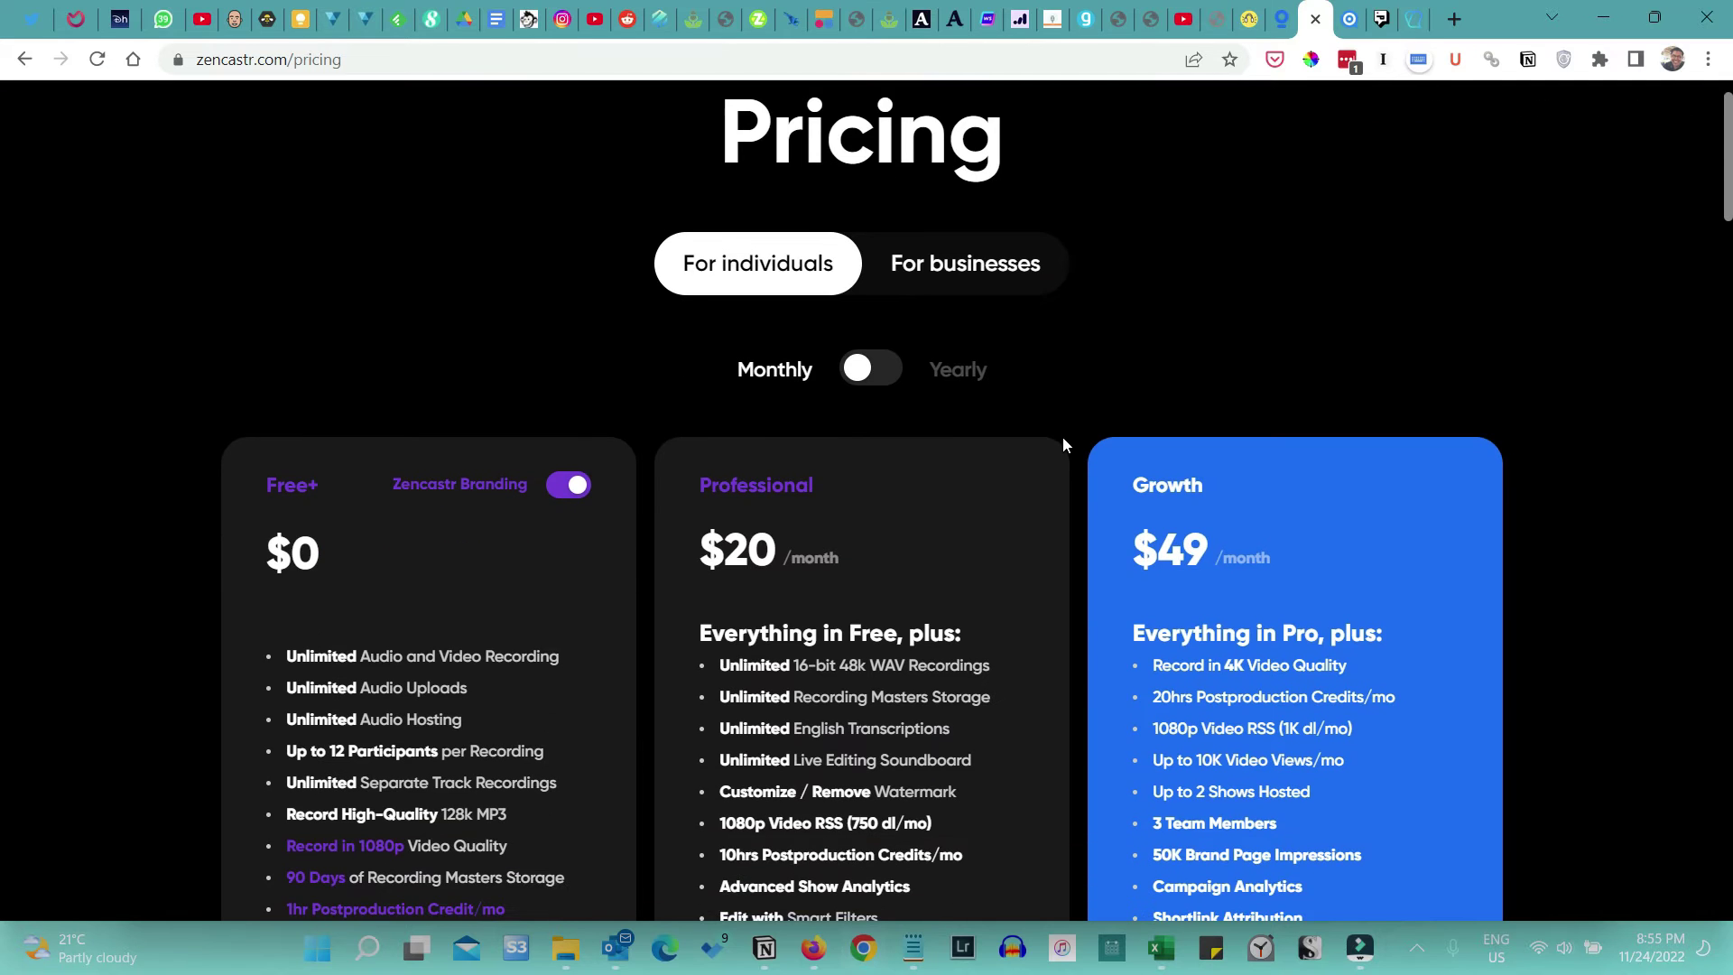
pyautogui.scroll(-1, 619, 523)
pyautogui.scroll(-3, 620, 523)
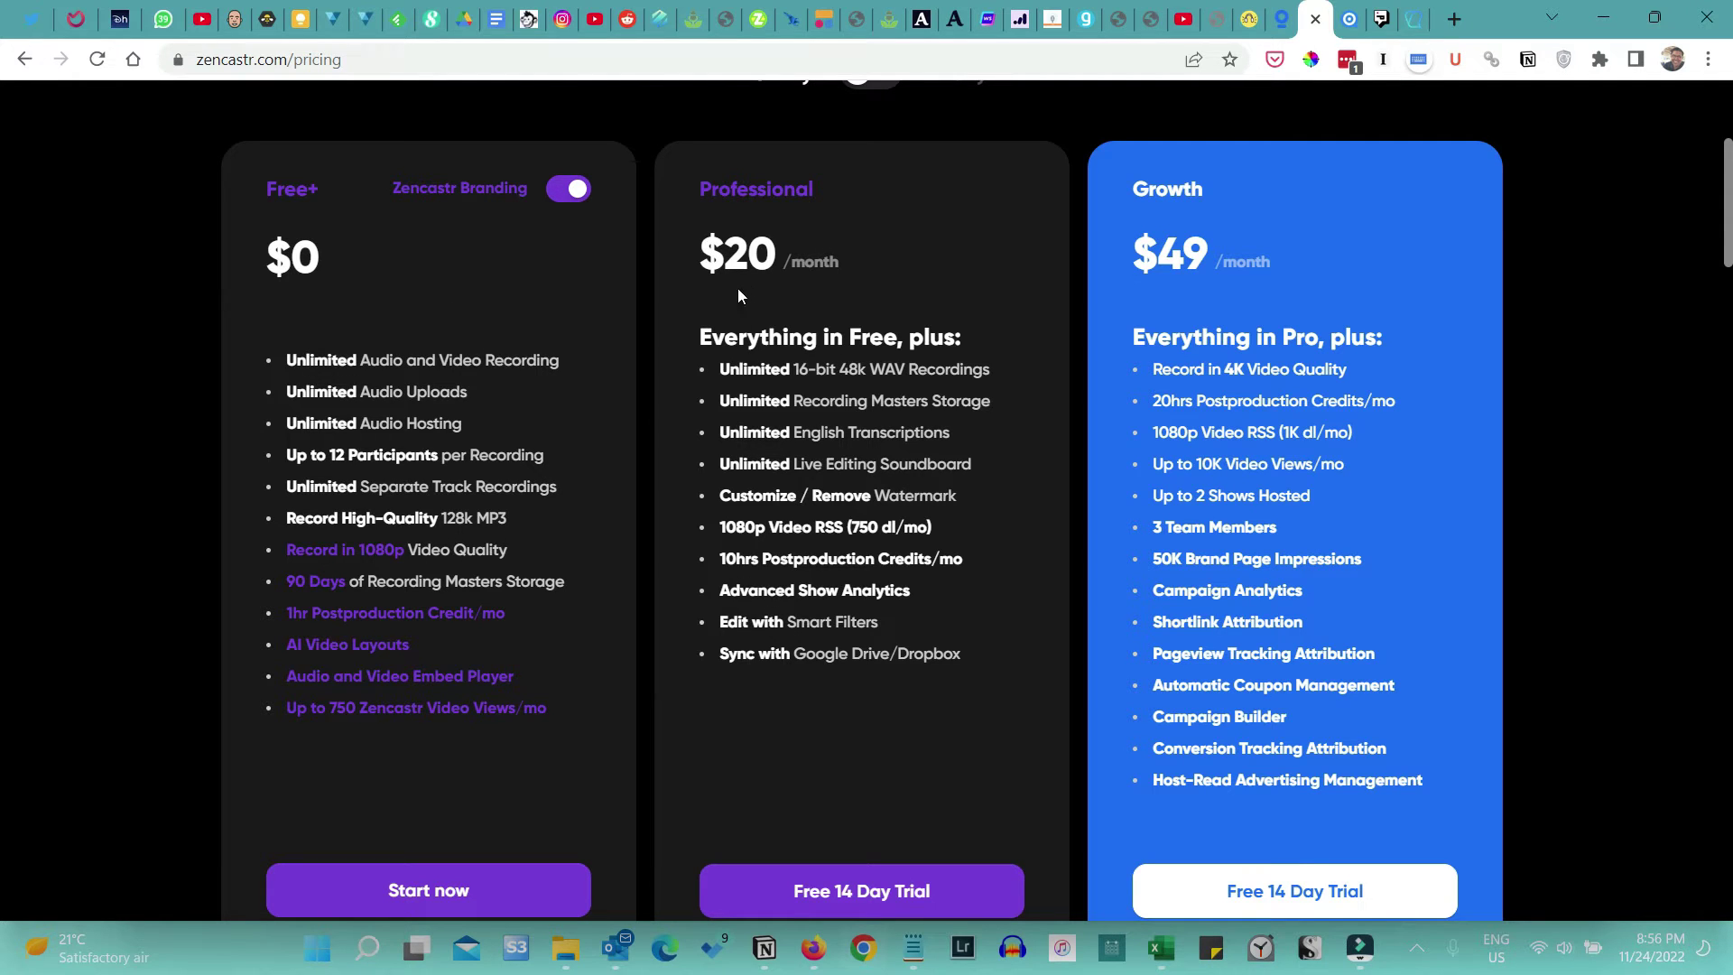
pyautogui.scroll(1, 802, 261)
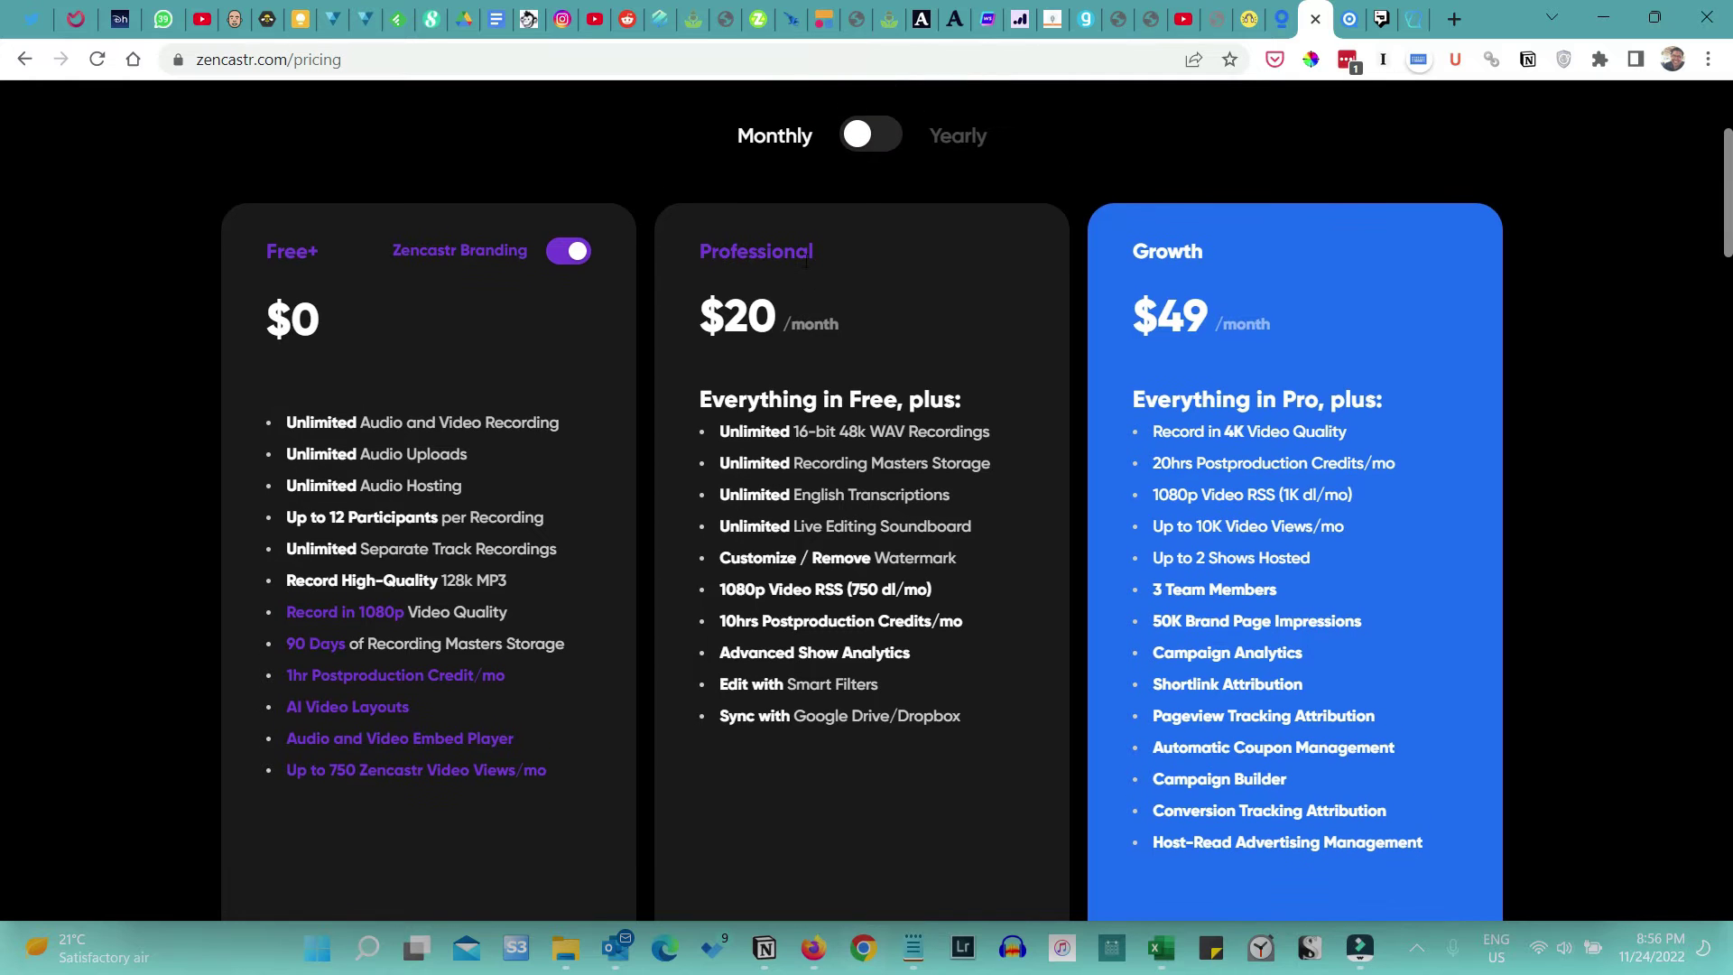
pyautogui.click(883, 153)
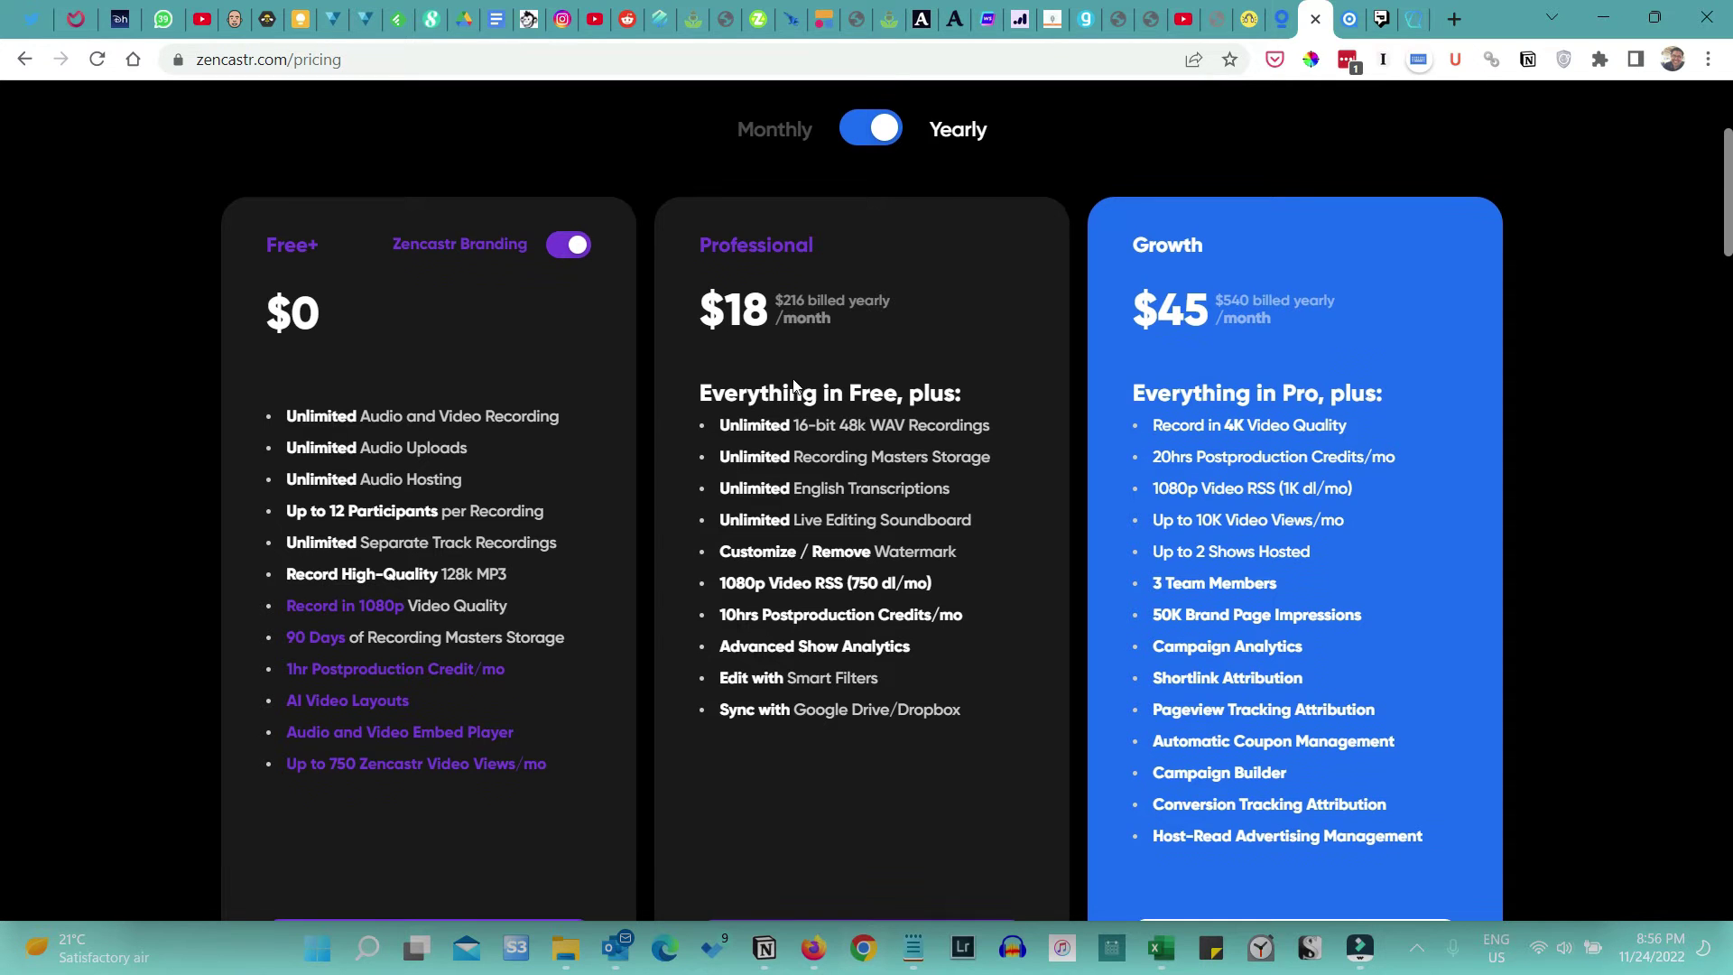
pyautogui.scroll(-3, 795, 387)
# Choose the Free+ plan and log in with the existing account instead of signing up
pyautogui.click(388, 659)
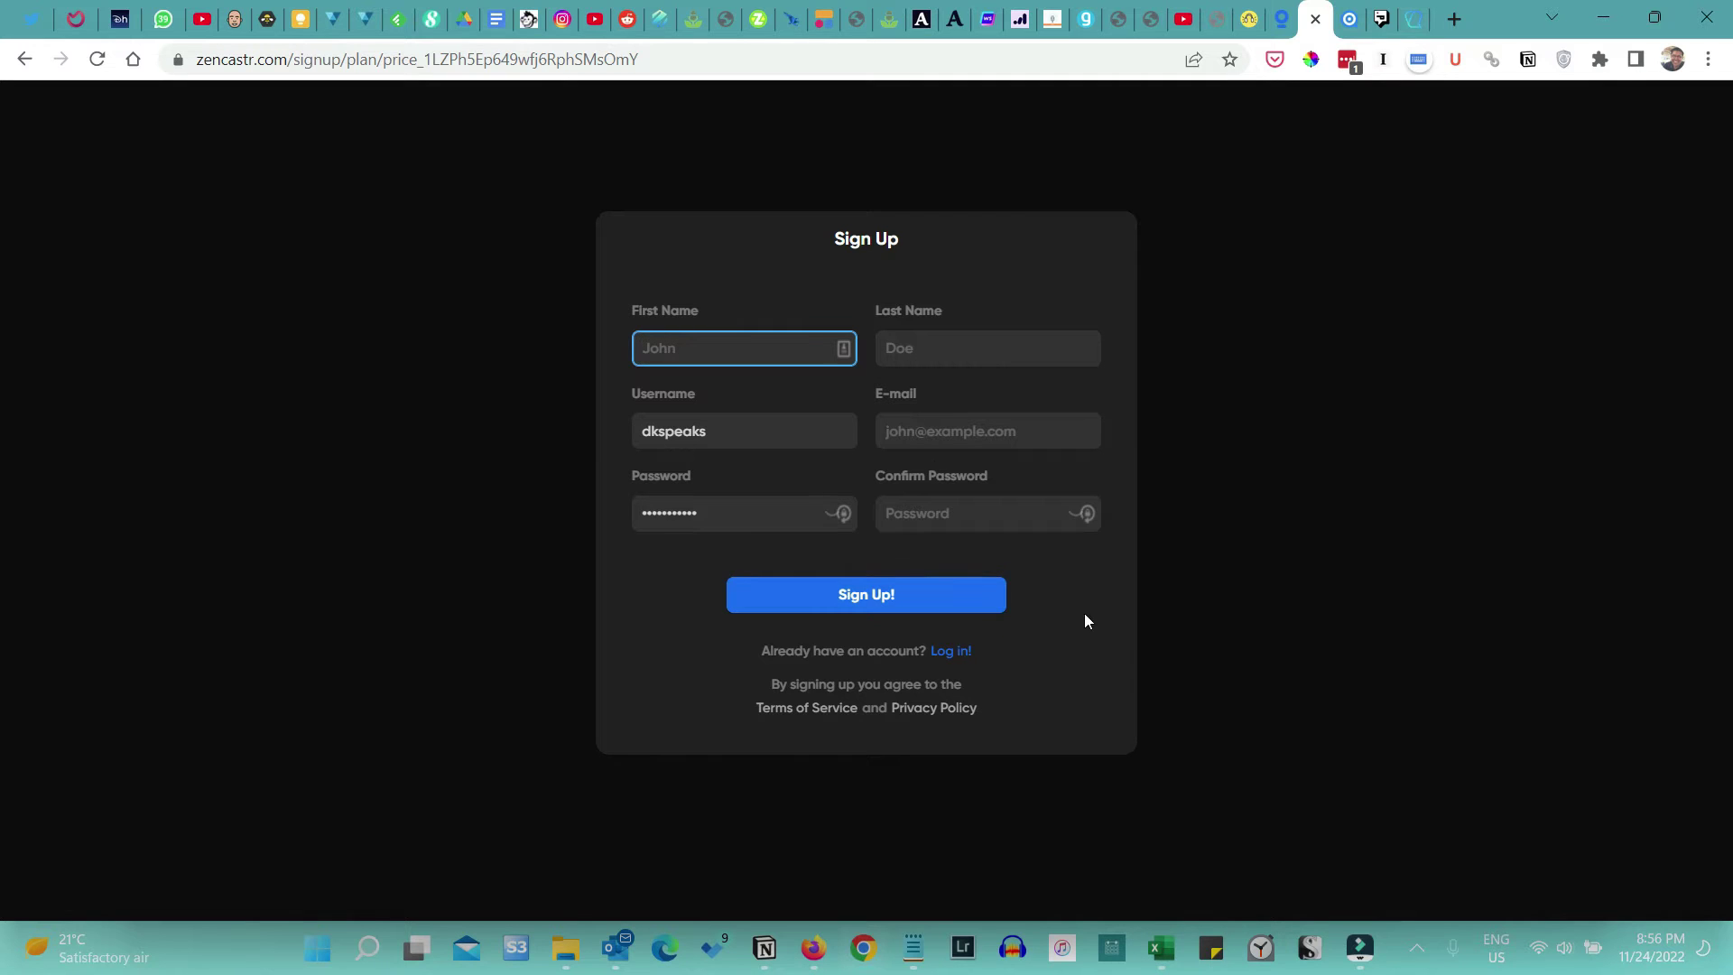
pyautogui.click(950, 656)
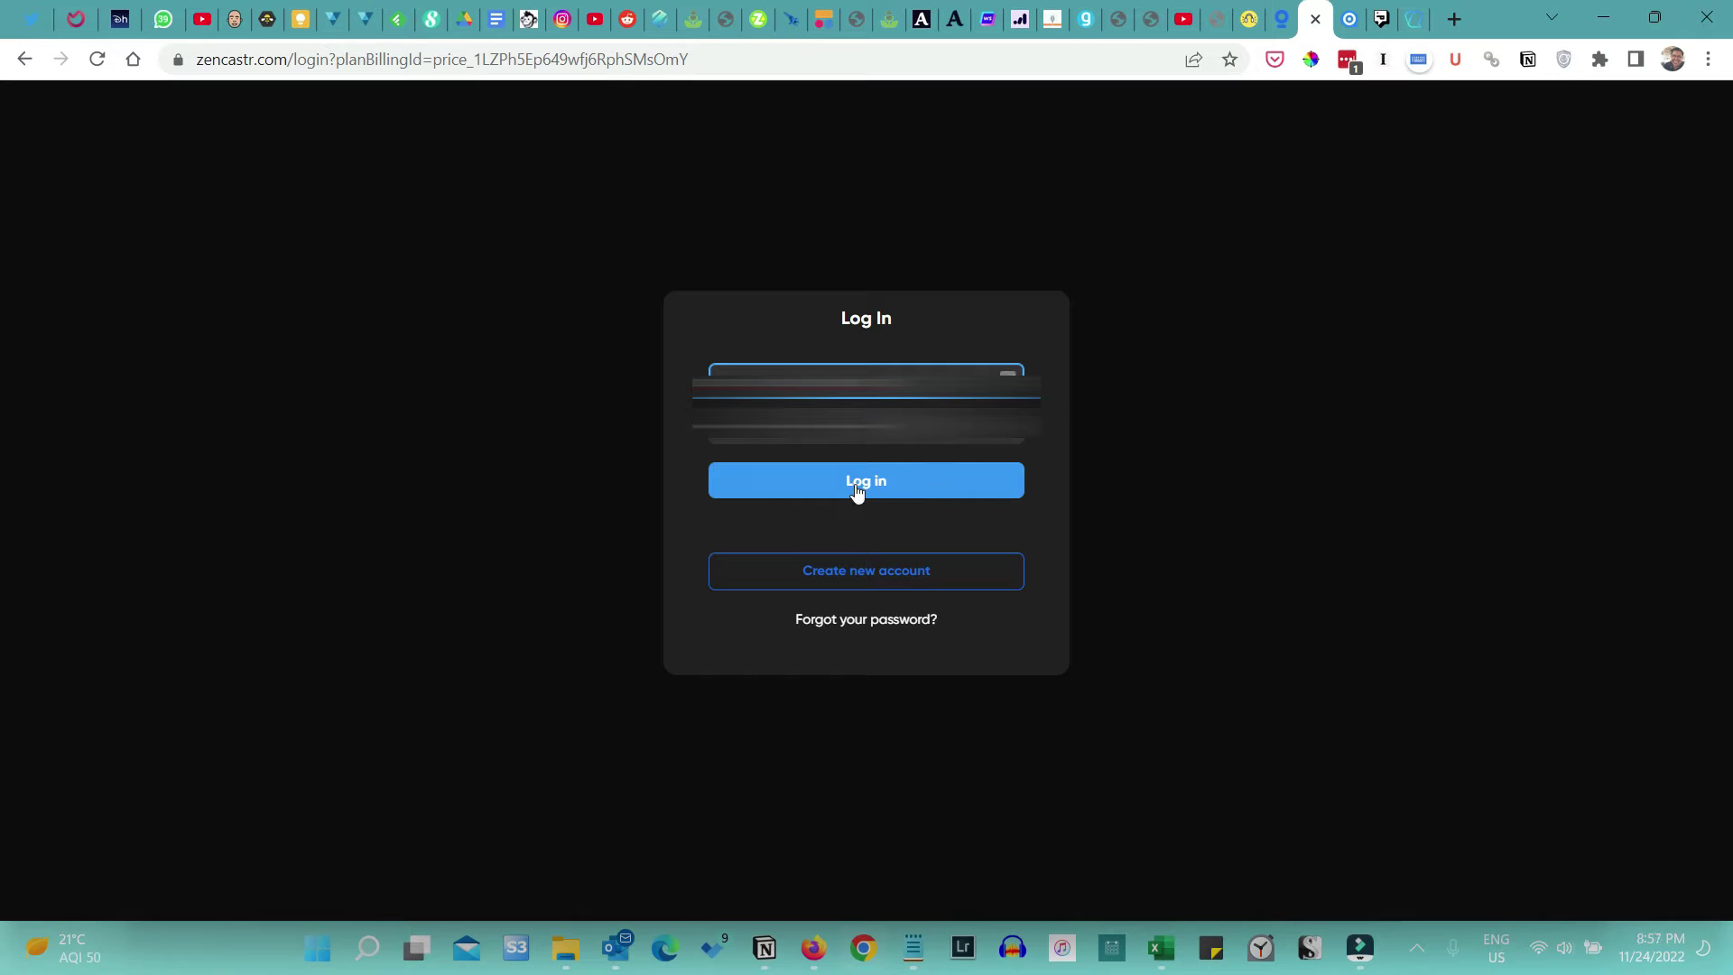
pyautogui.click(858, 493)
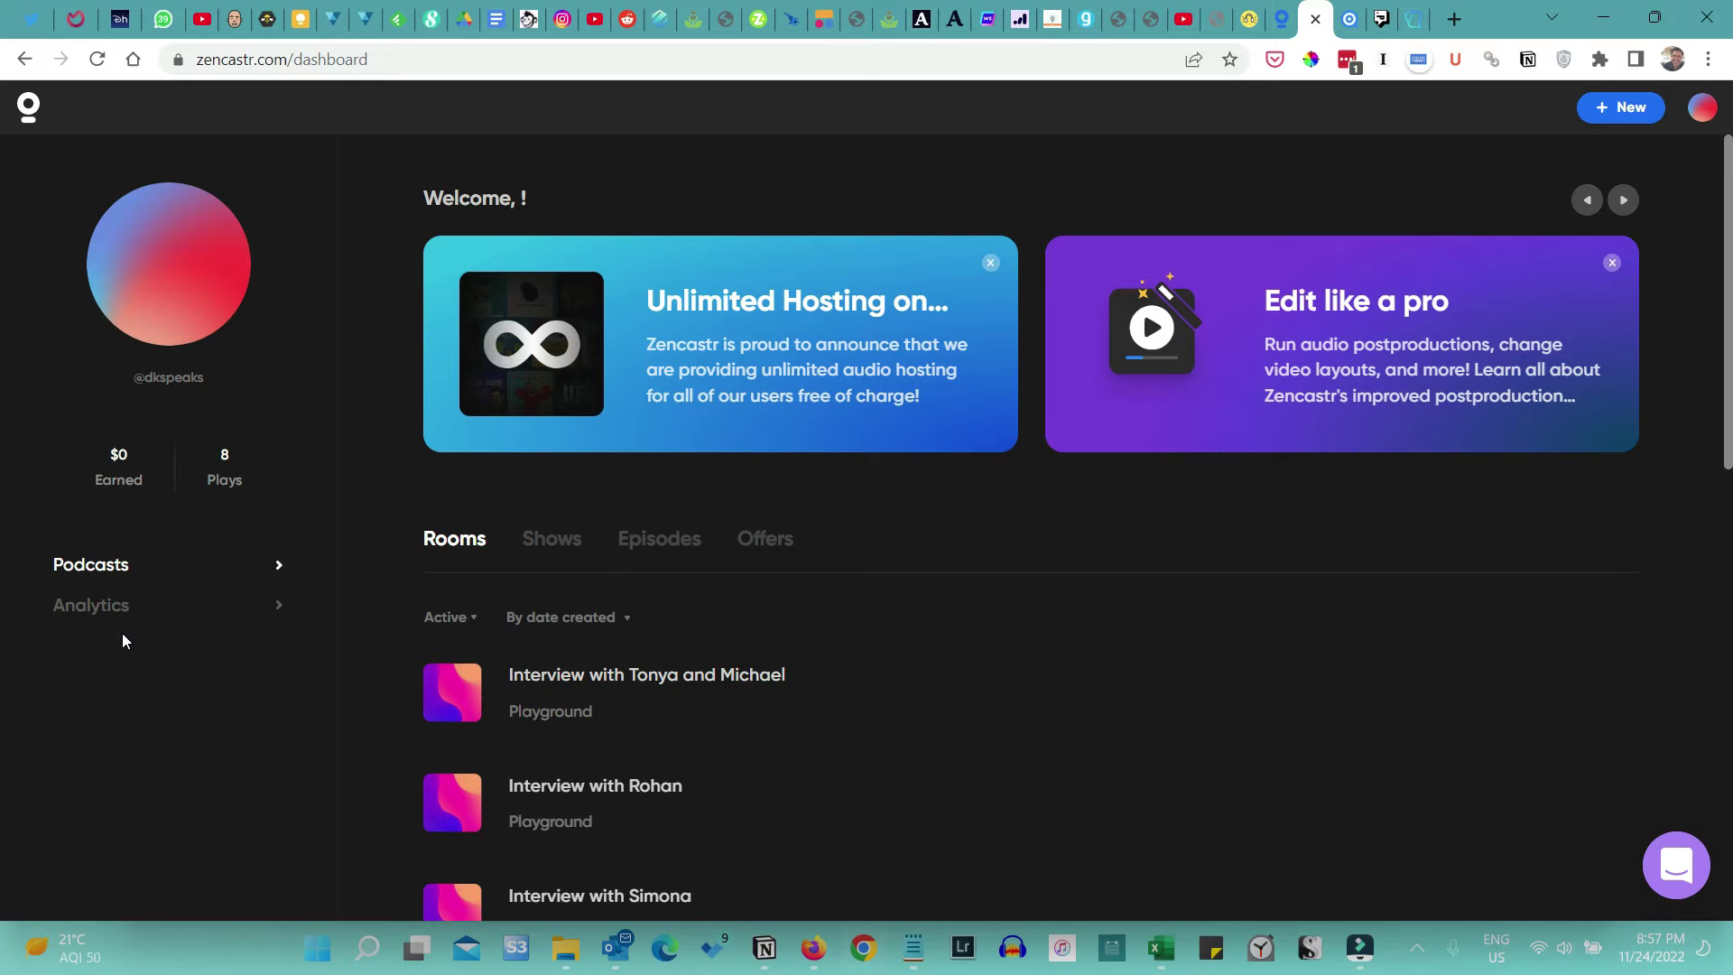
# Create a new audio and video room named "Episode-84:" plus the guest's name, assigned to The Podcasting University show
pyautogui.click(1623, 118)
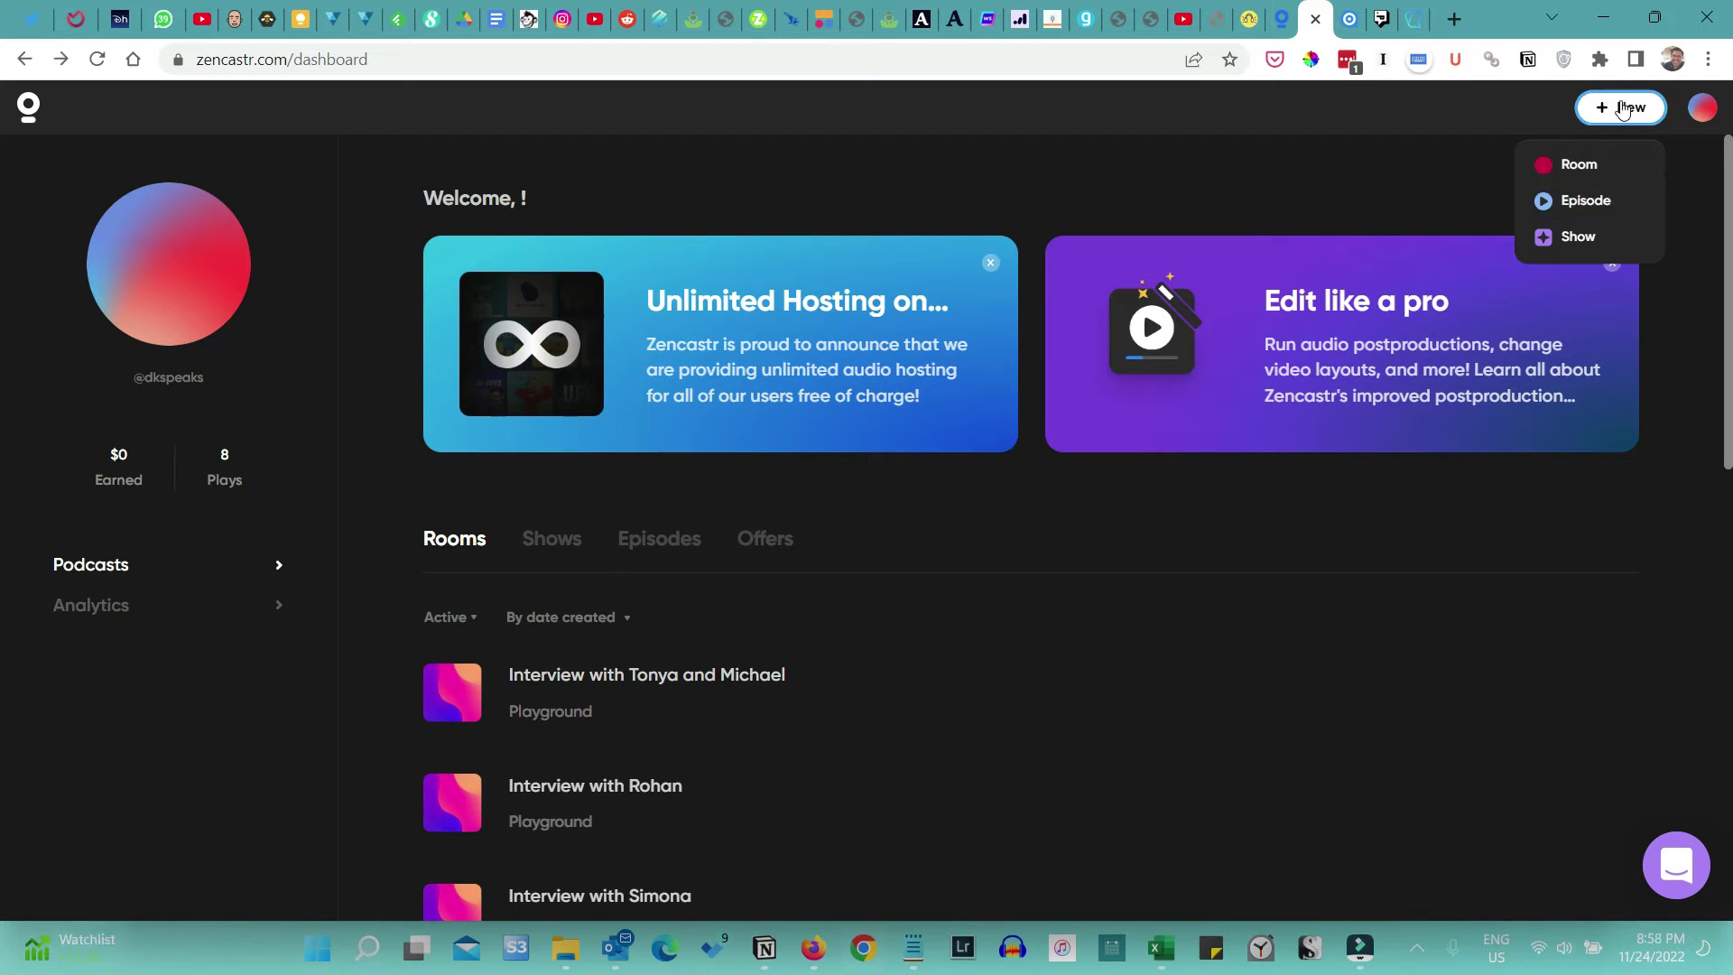
pyautogui.click(1588, 168)
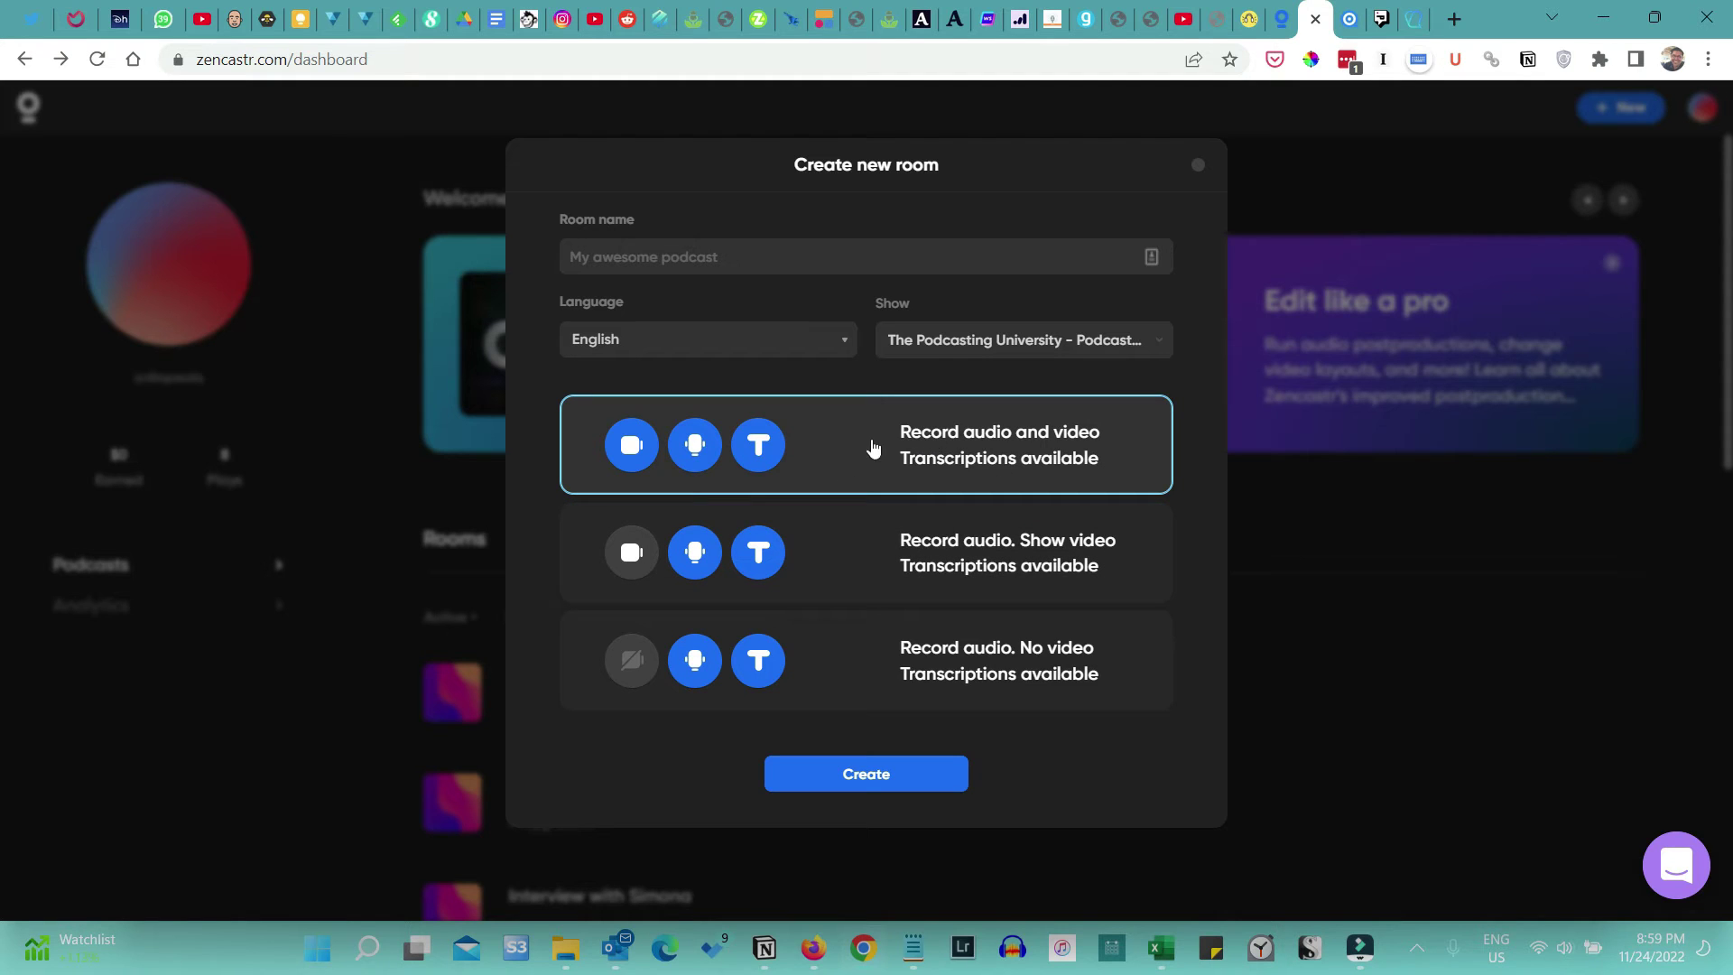
pyautogui.click(634, 247)
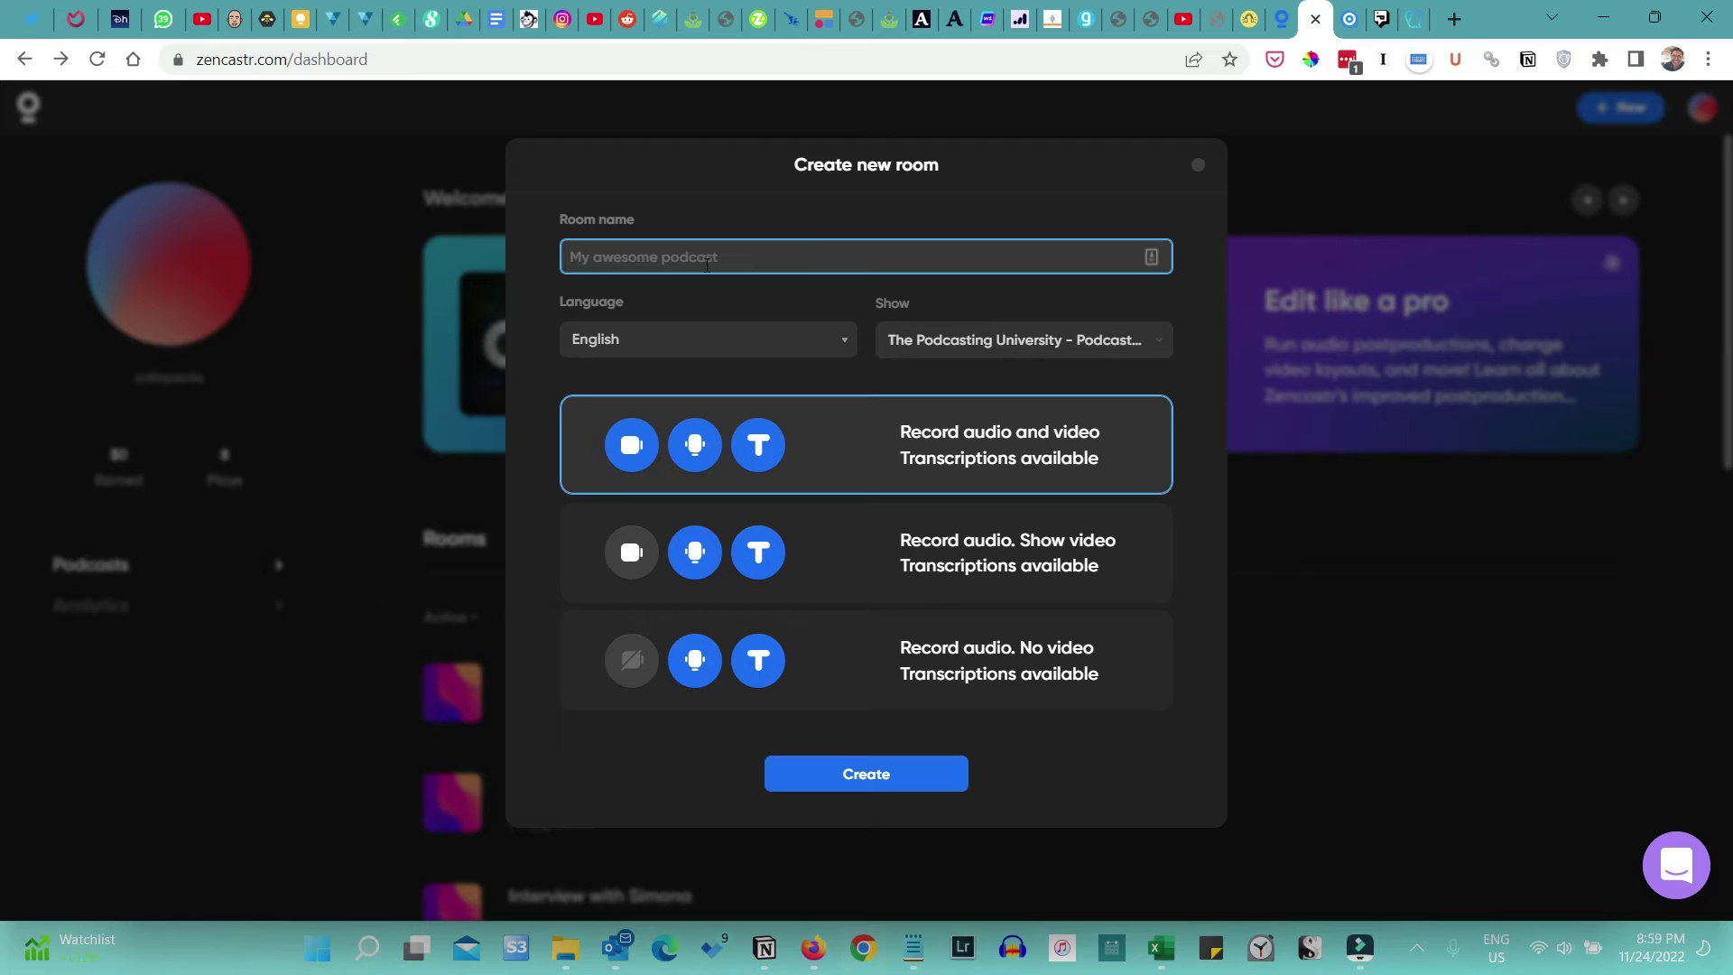
pyautogui.write('Episode-84: Pat Flynn')
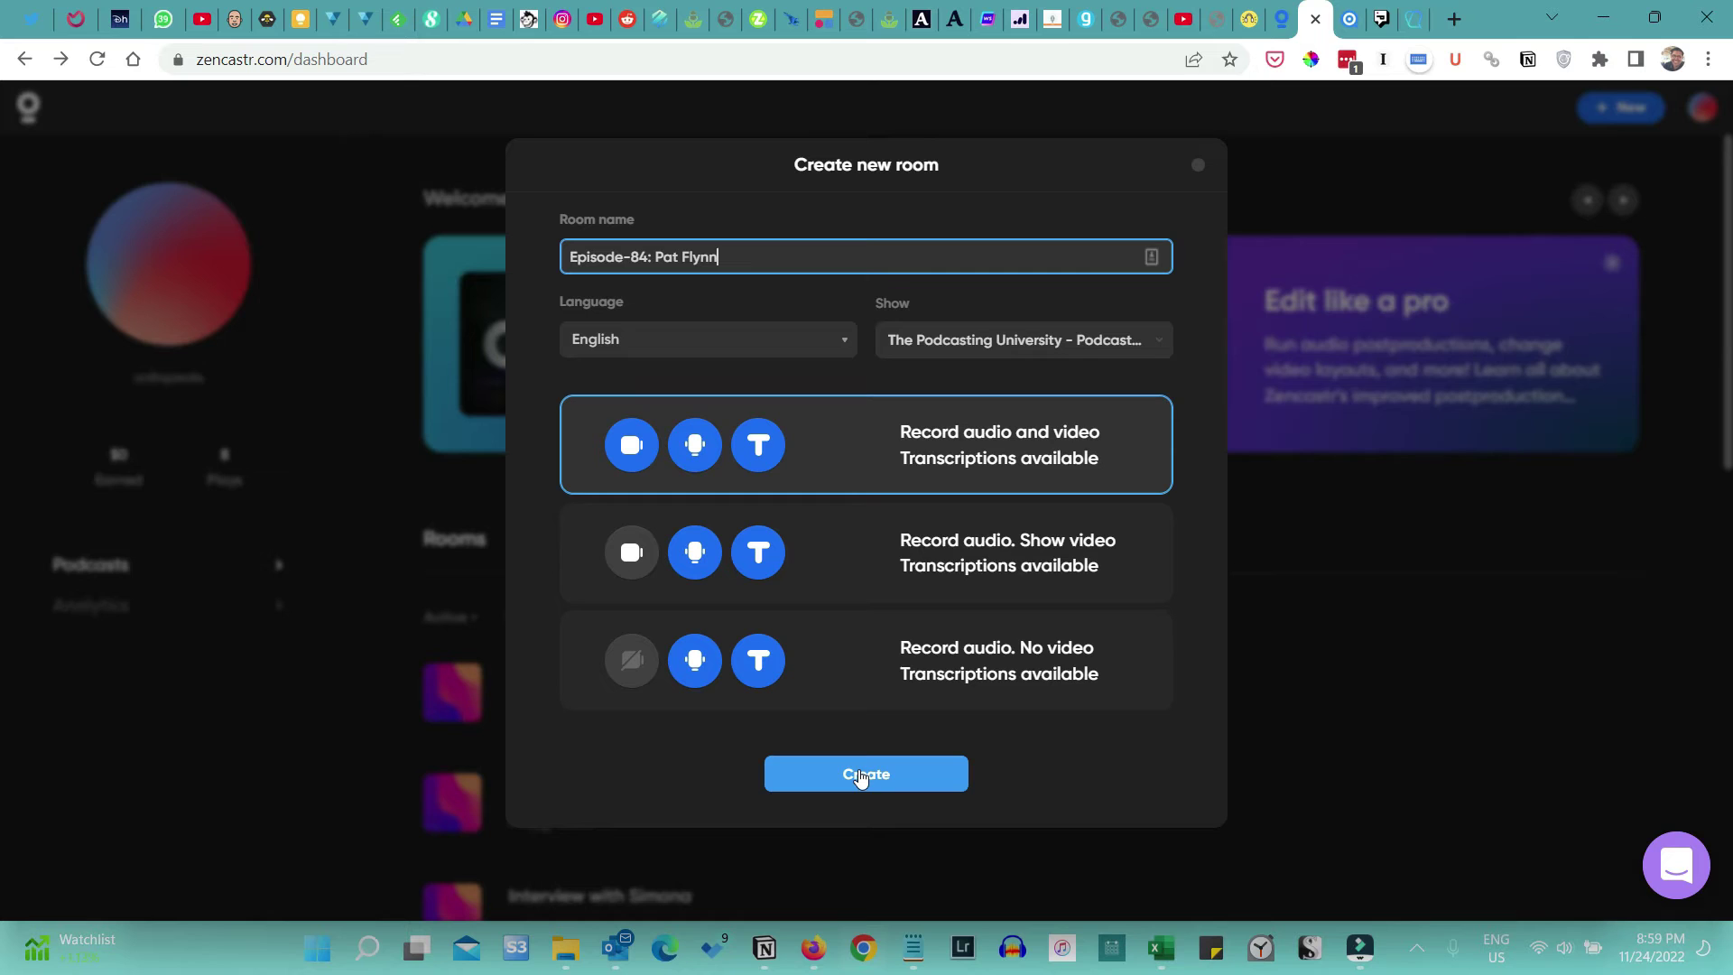
pyautogui.click(980, 330)
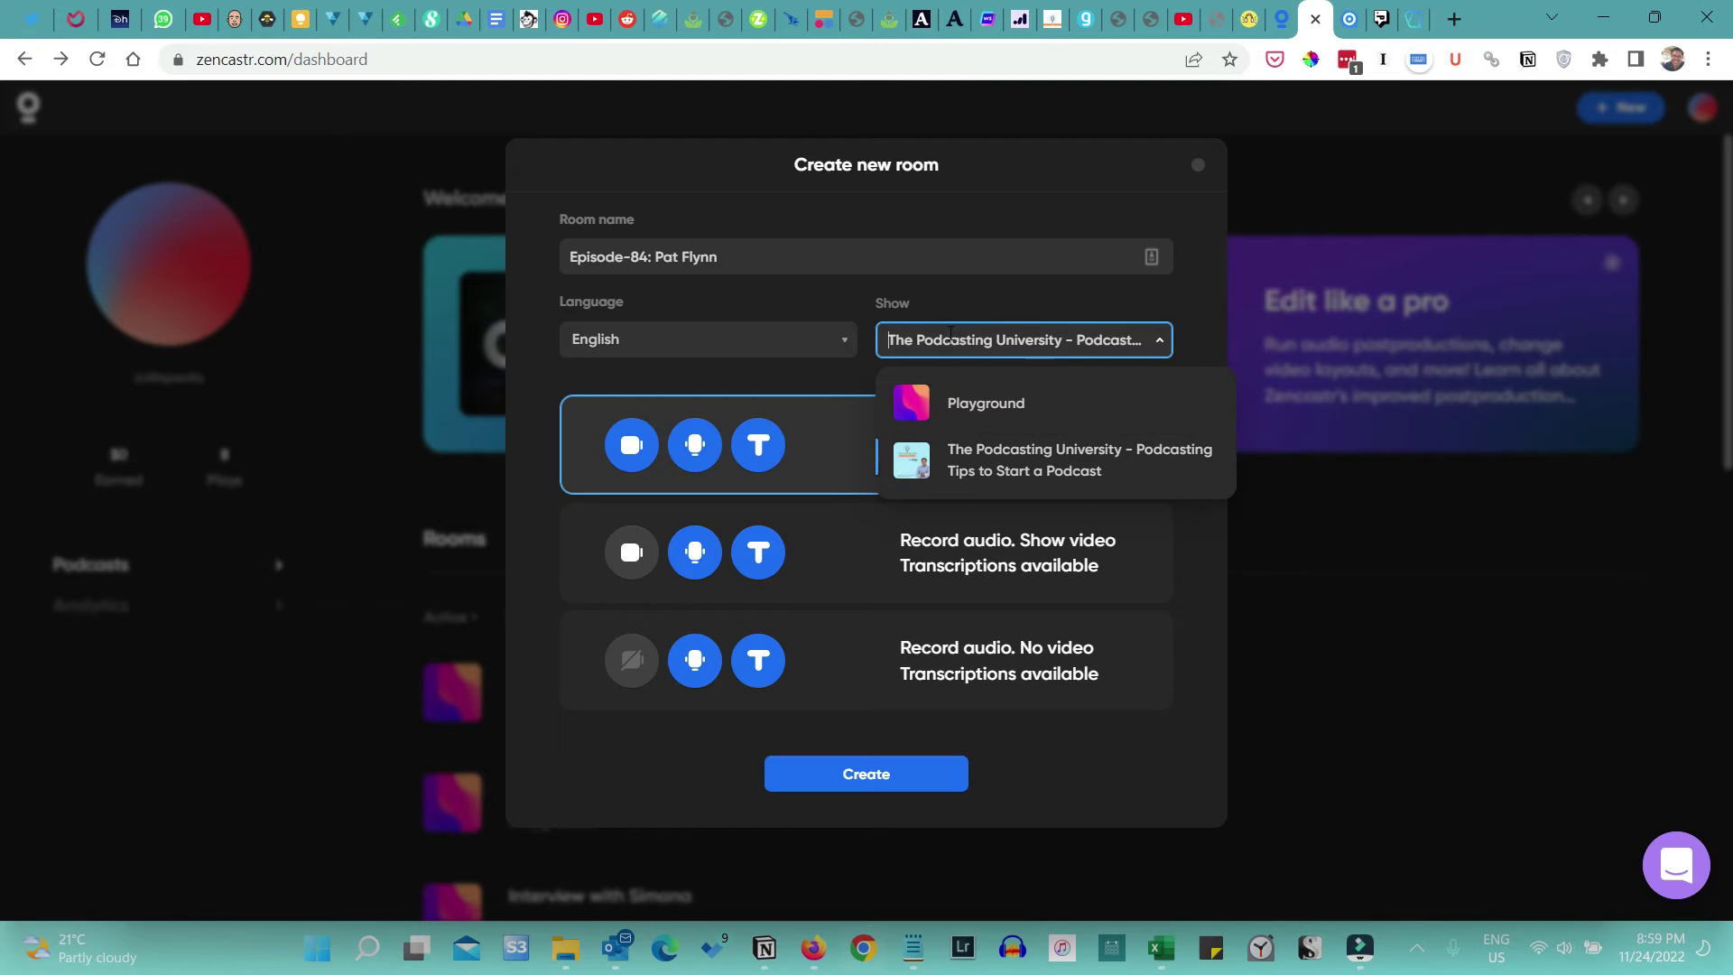
pyautogui.click(1058, 476)
pyautogui.click(853, 782)
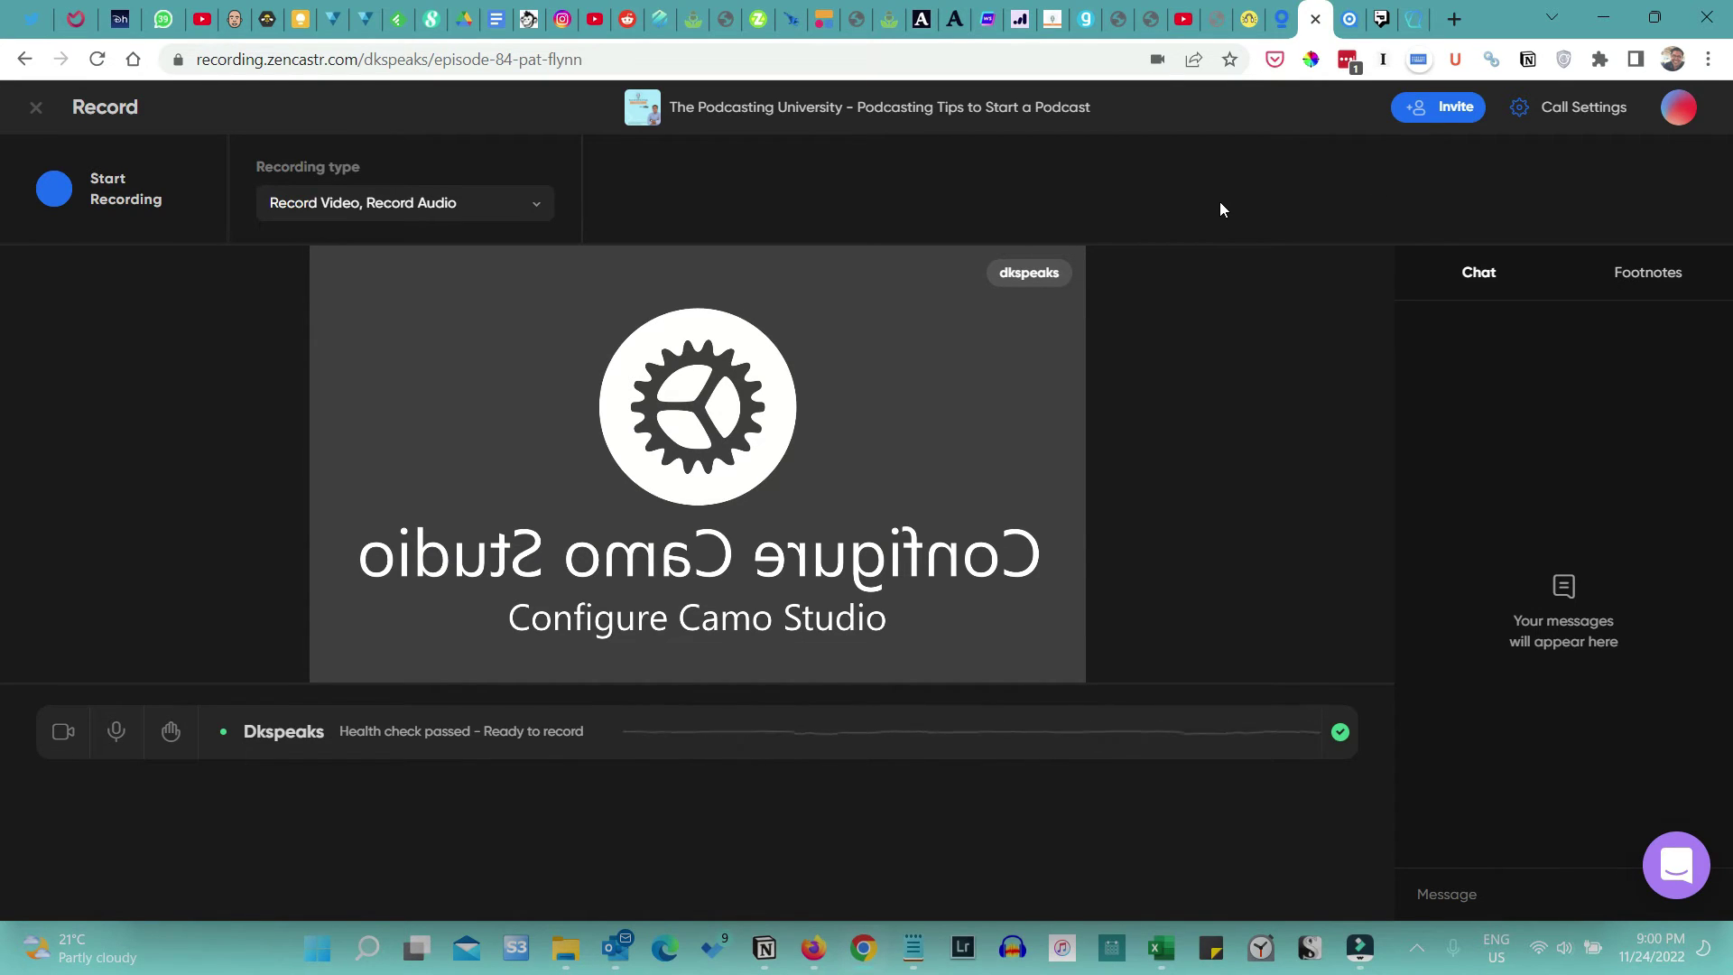
# Fill in the guest's name and e-mail in the invitation form, copy the invite link and close the form
pyautogui.click(1455, 109)
pyautogui.click(637, 474)
pyautogui.write('Pat Flynn')
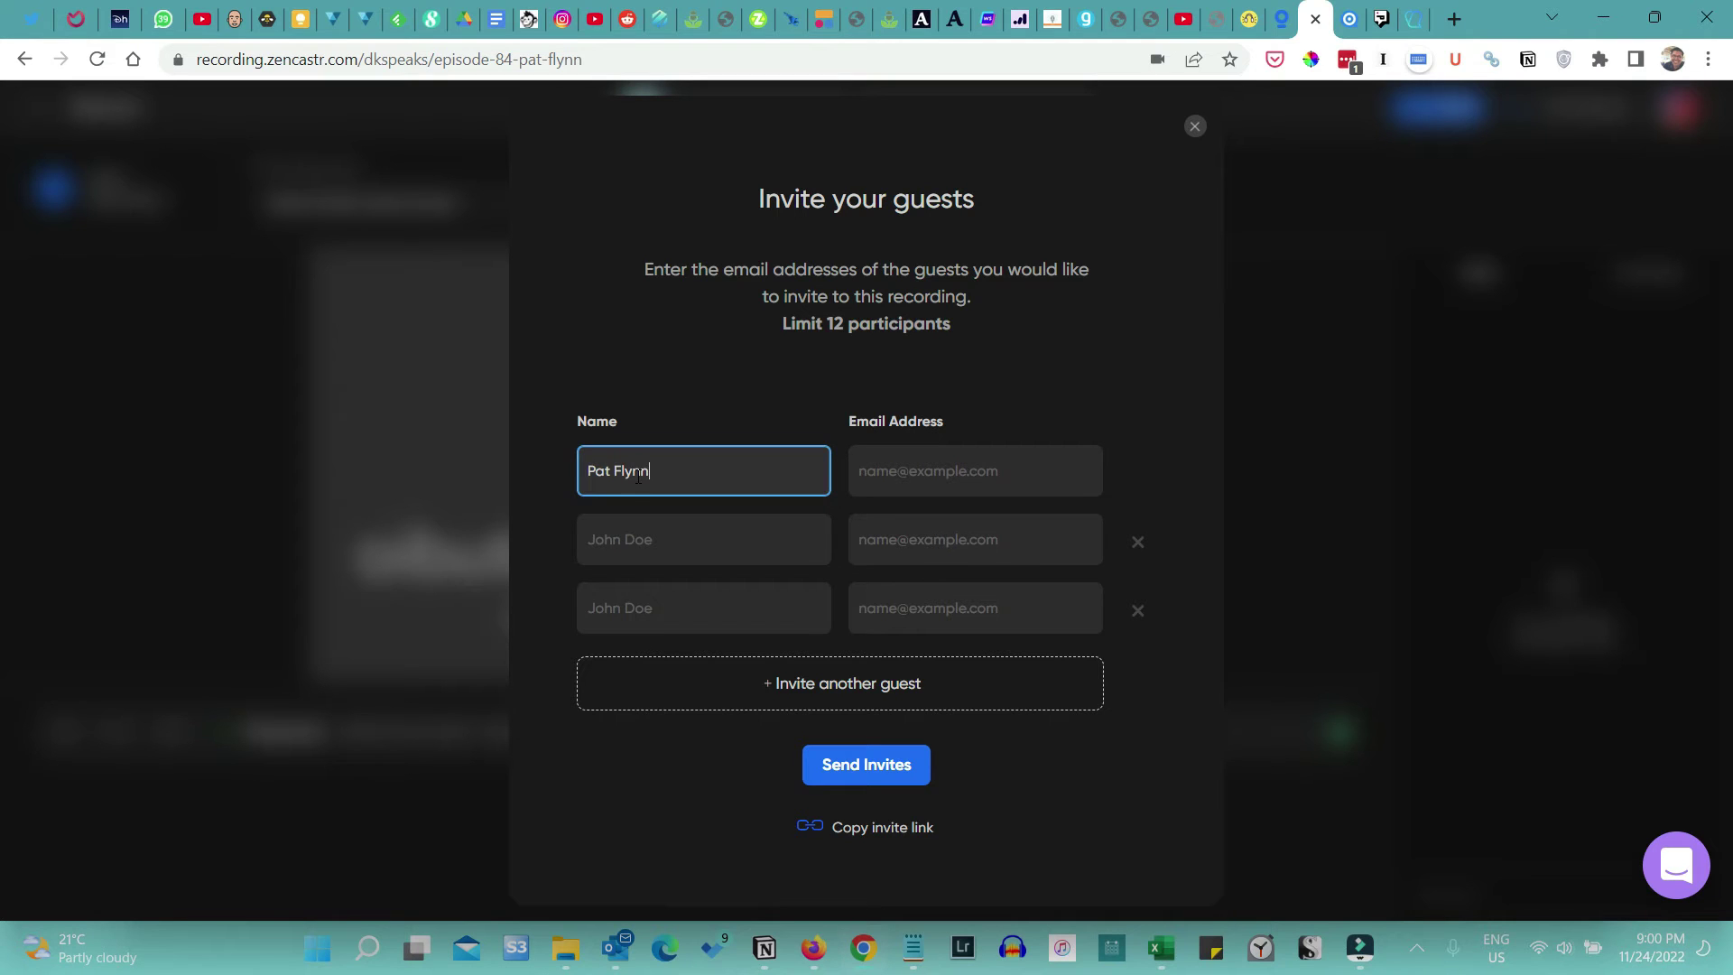
pyautogui.press('Tab')
pyautogui.write('pat')
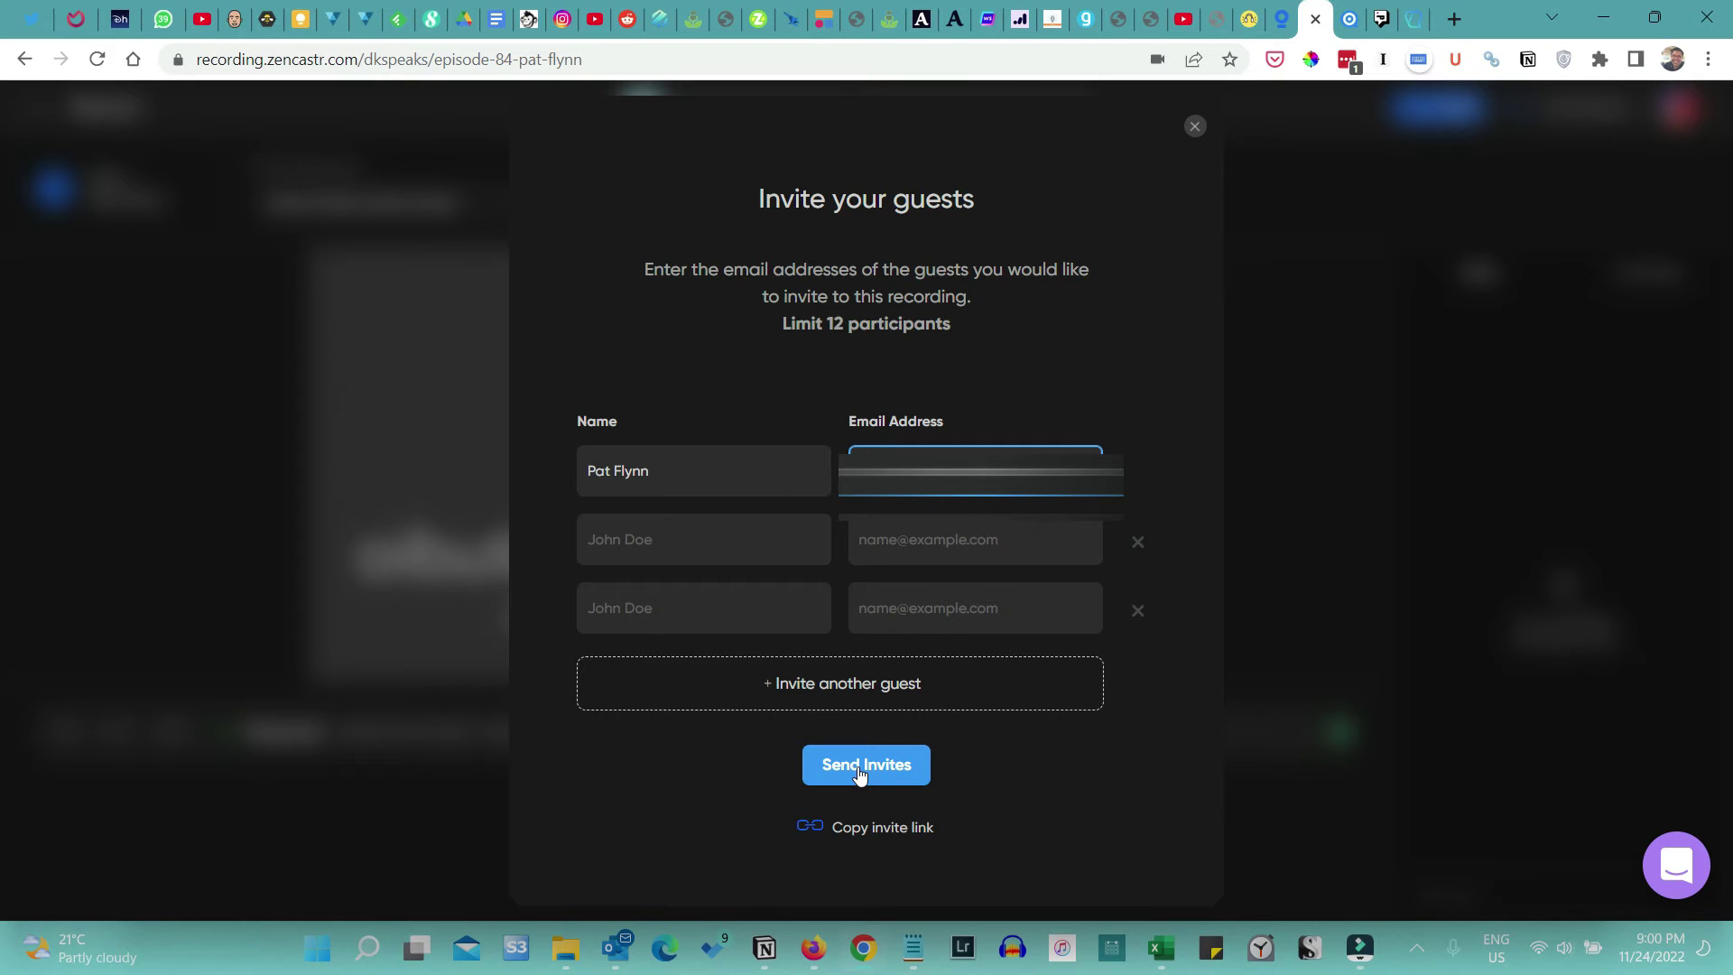
pyautogui.click(884, 828)
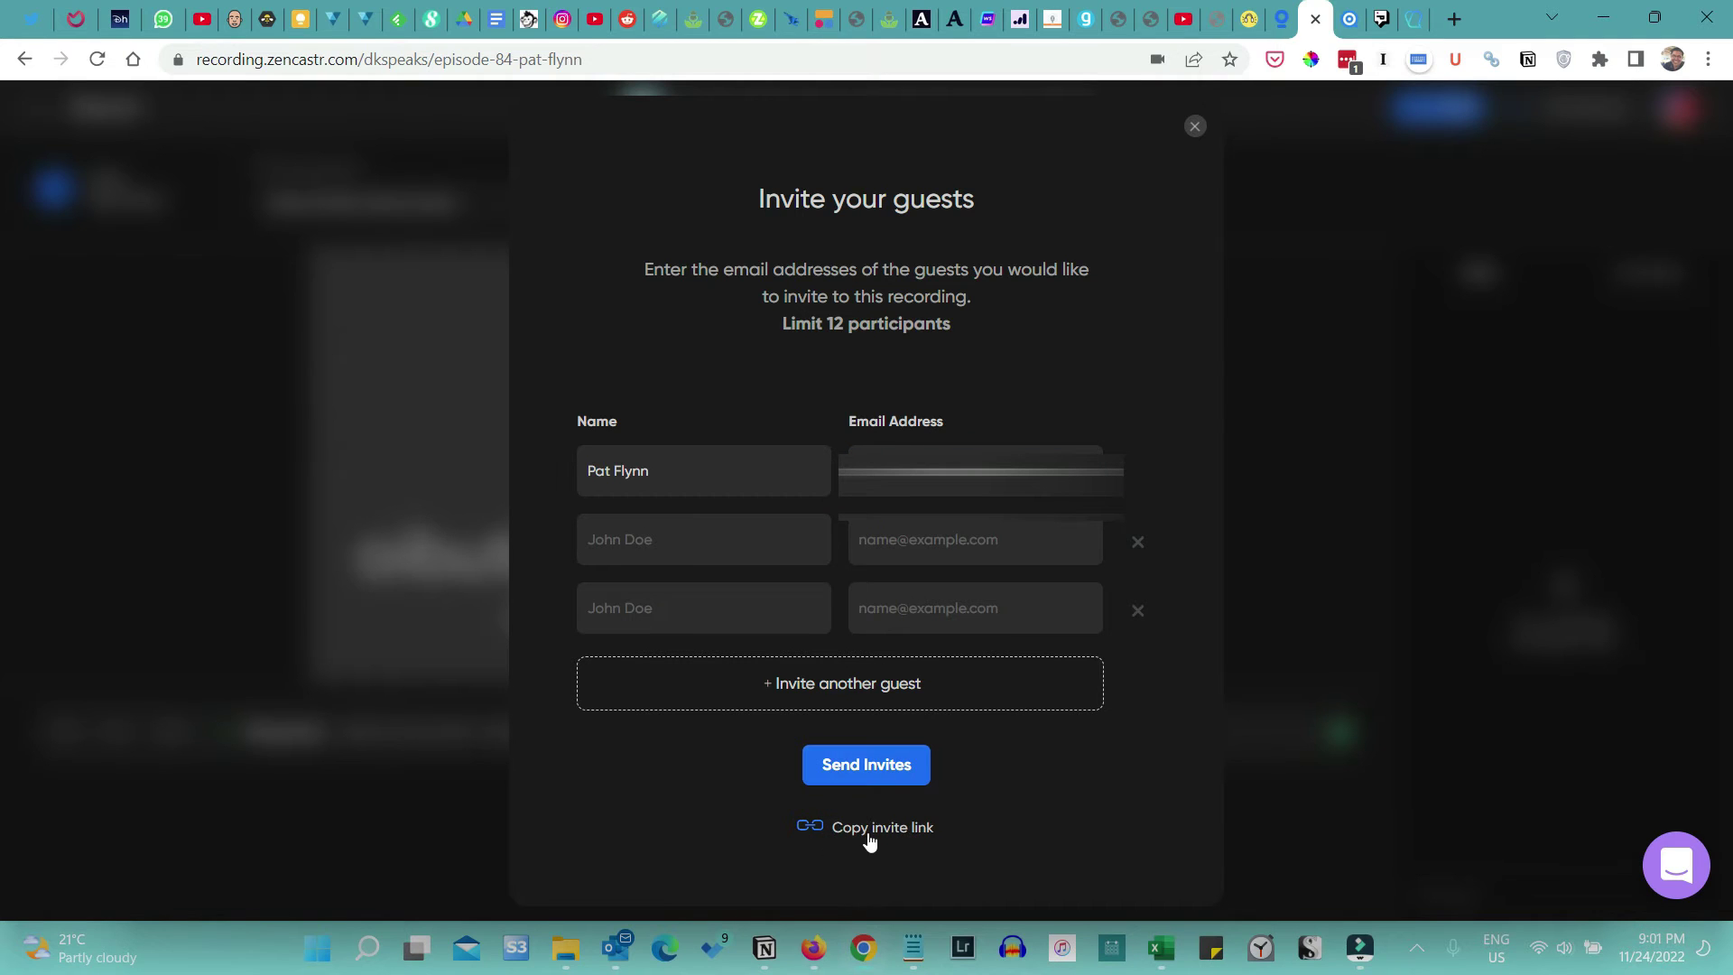
pyautogui.click(1195, 126)
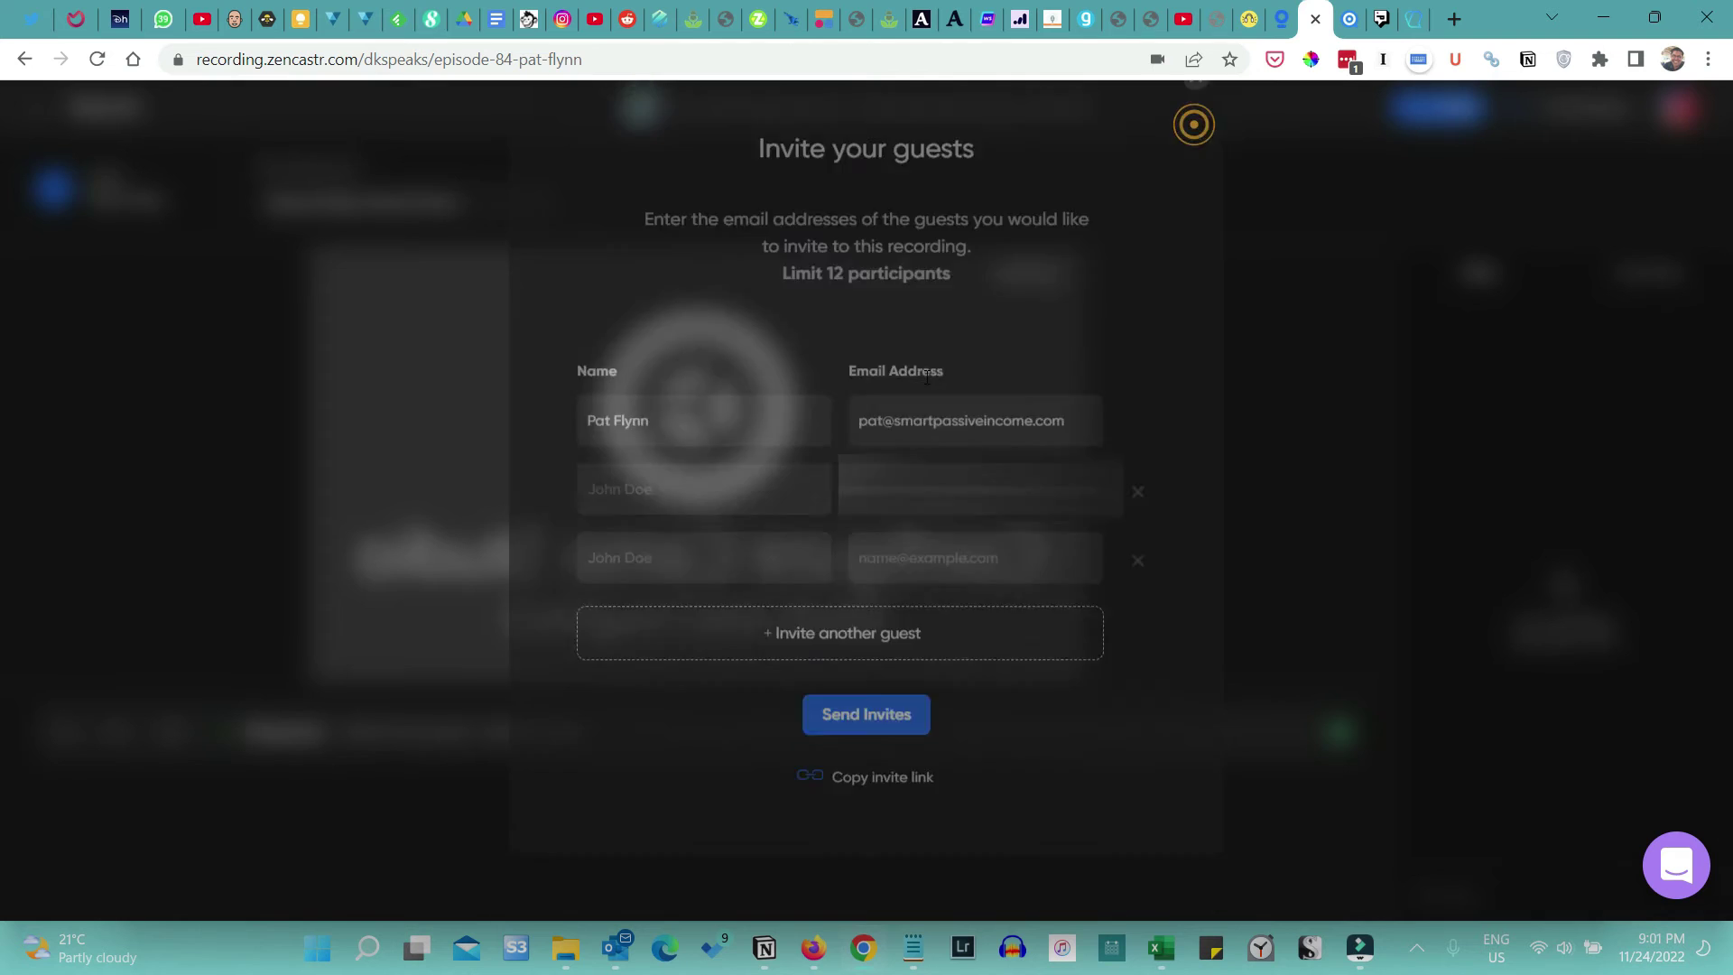
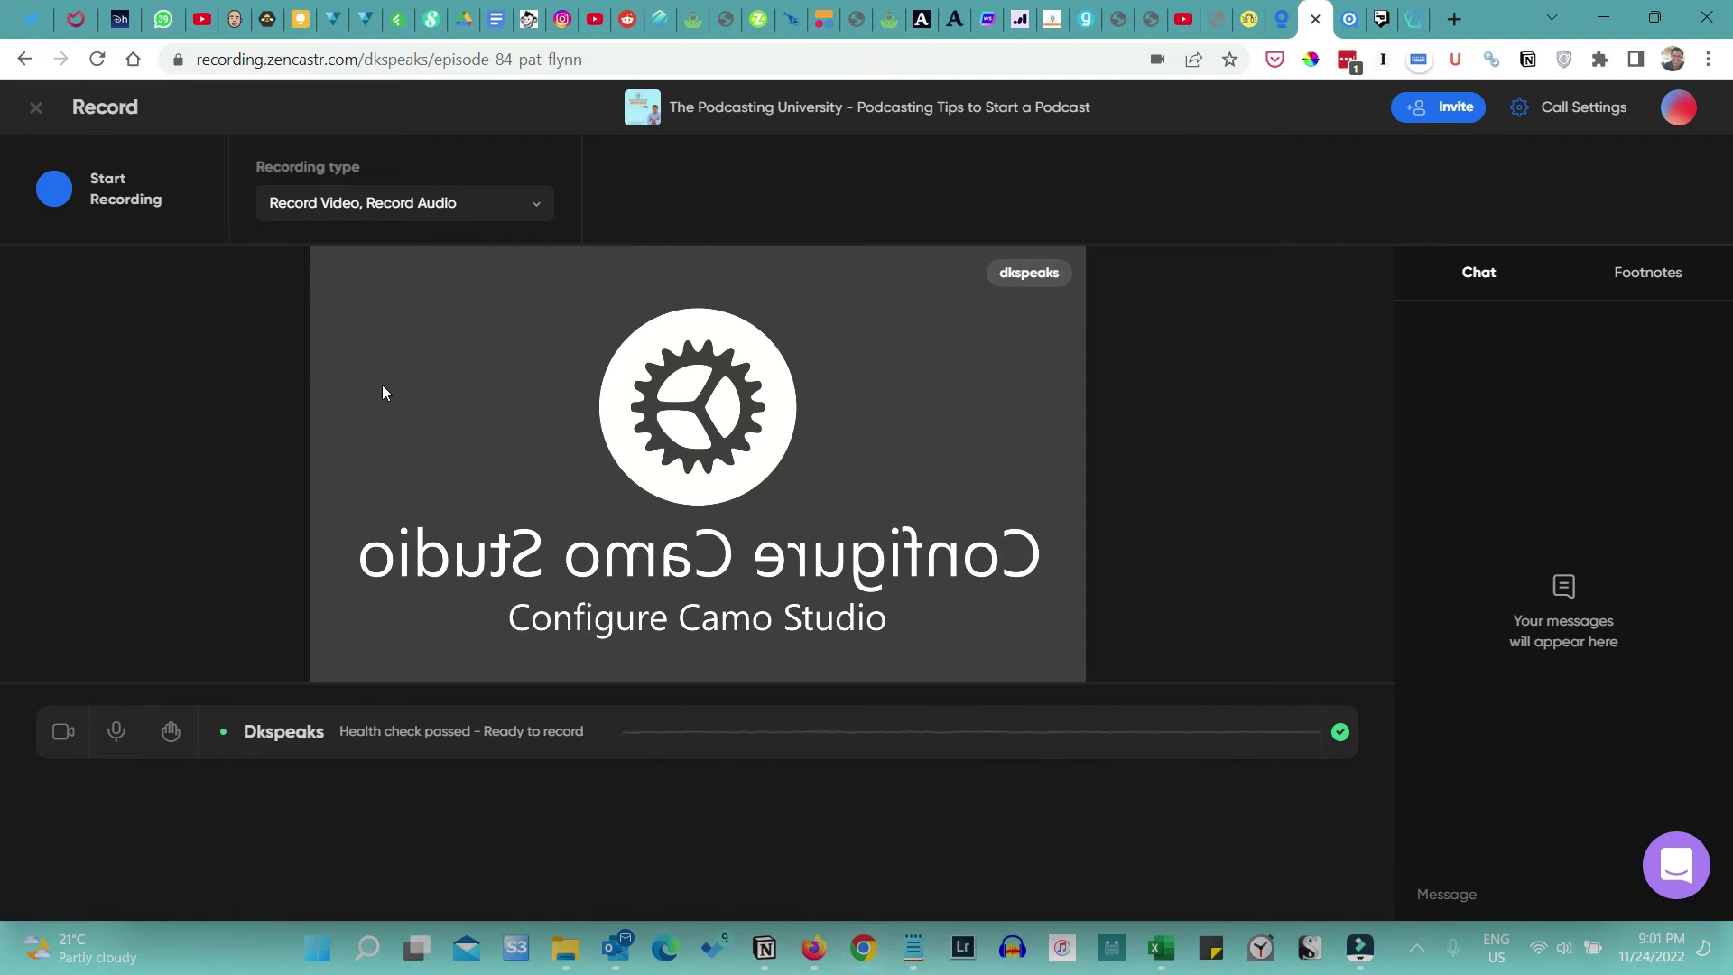
# Start recording the session and turn the camera off
pyautogui.click(101, 206)
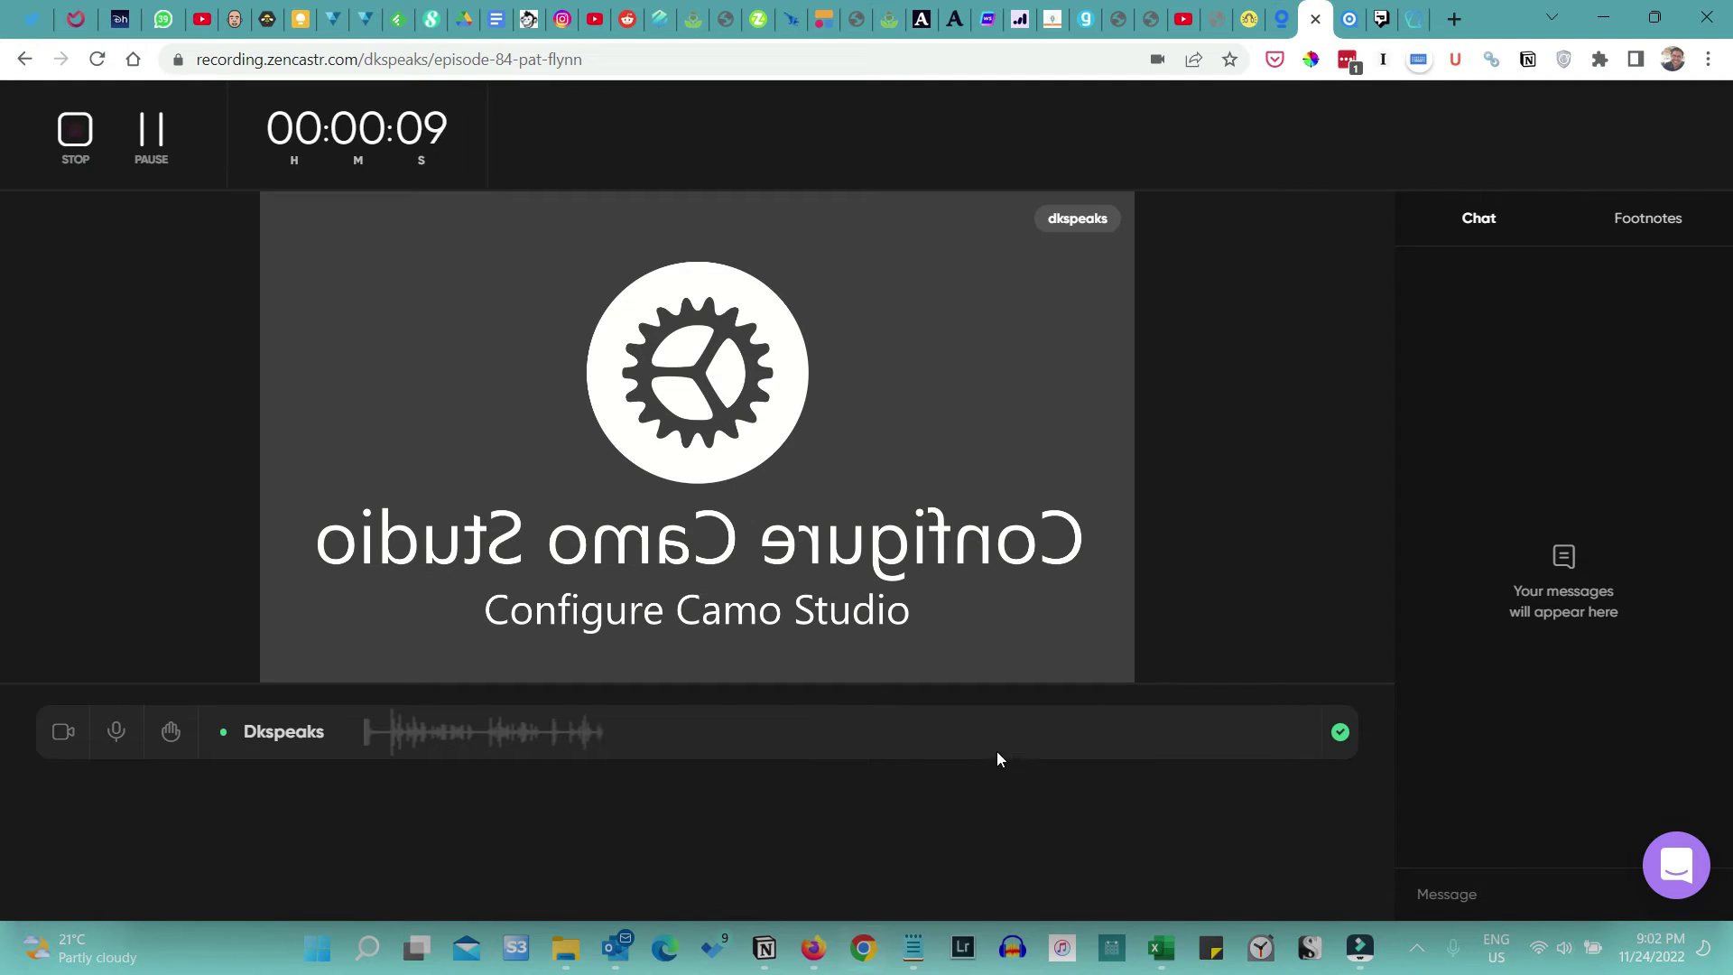
pyautogui.click(65, 742)
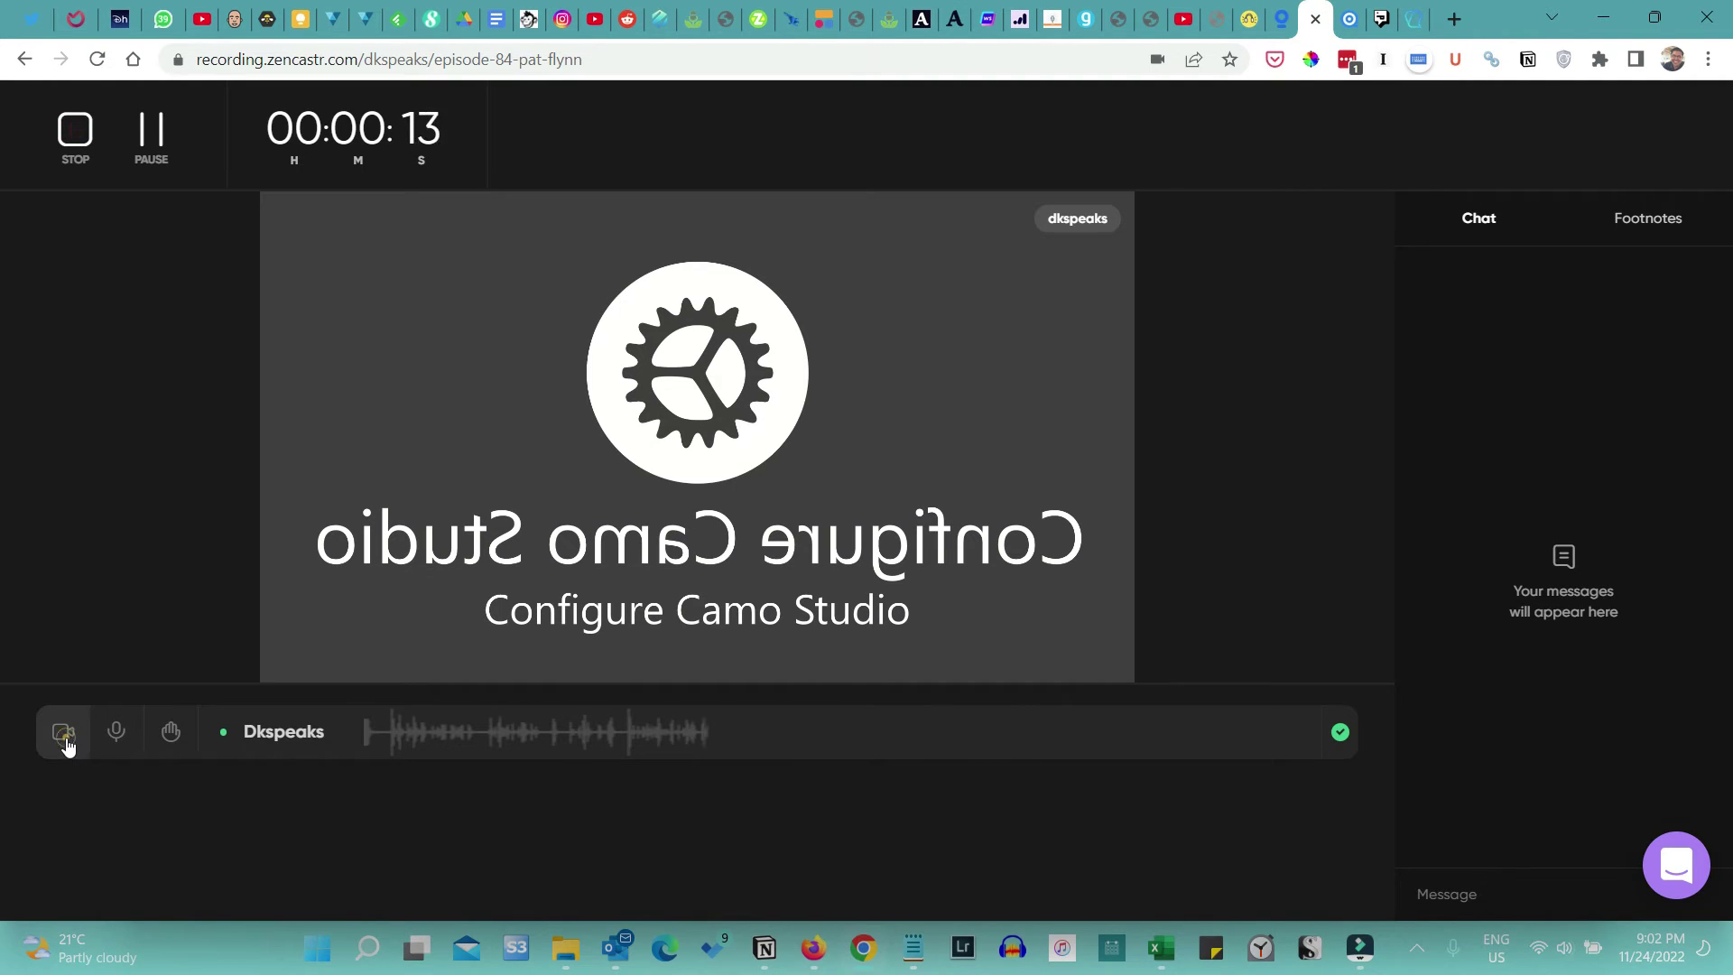
# Mute and unmute the microphone, and raise a hand in the call
pyautogui.click(108, 740)
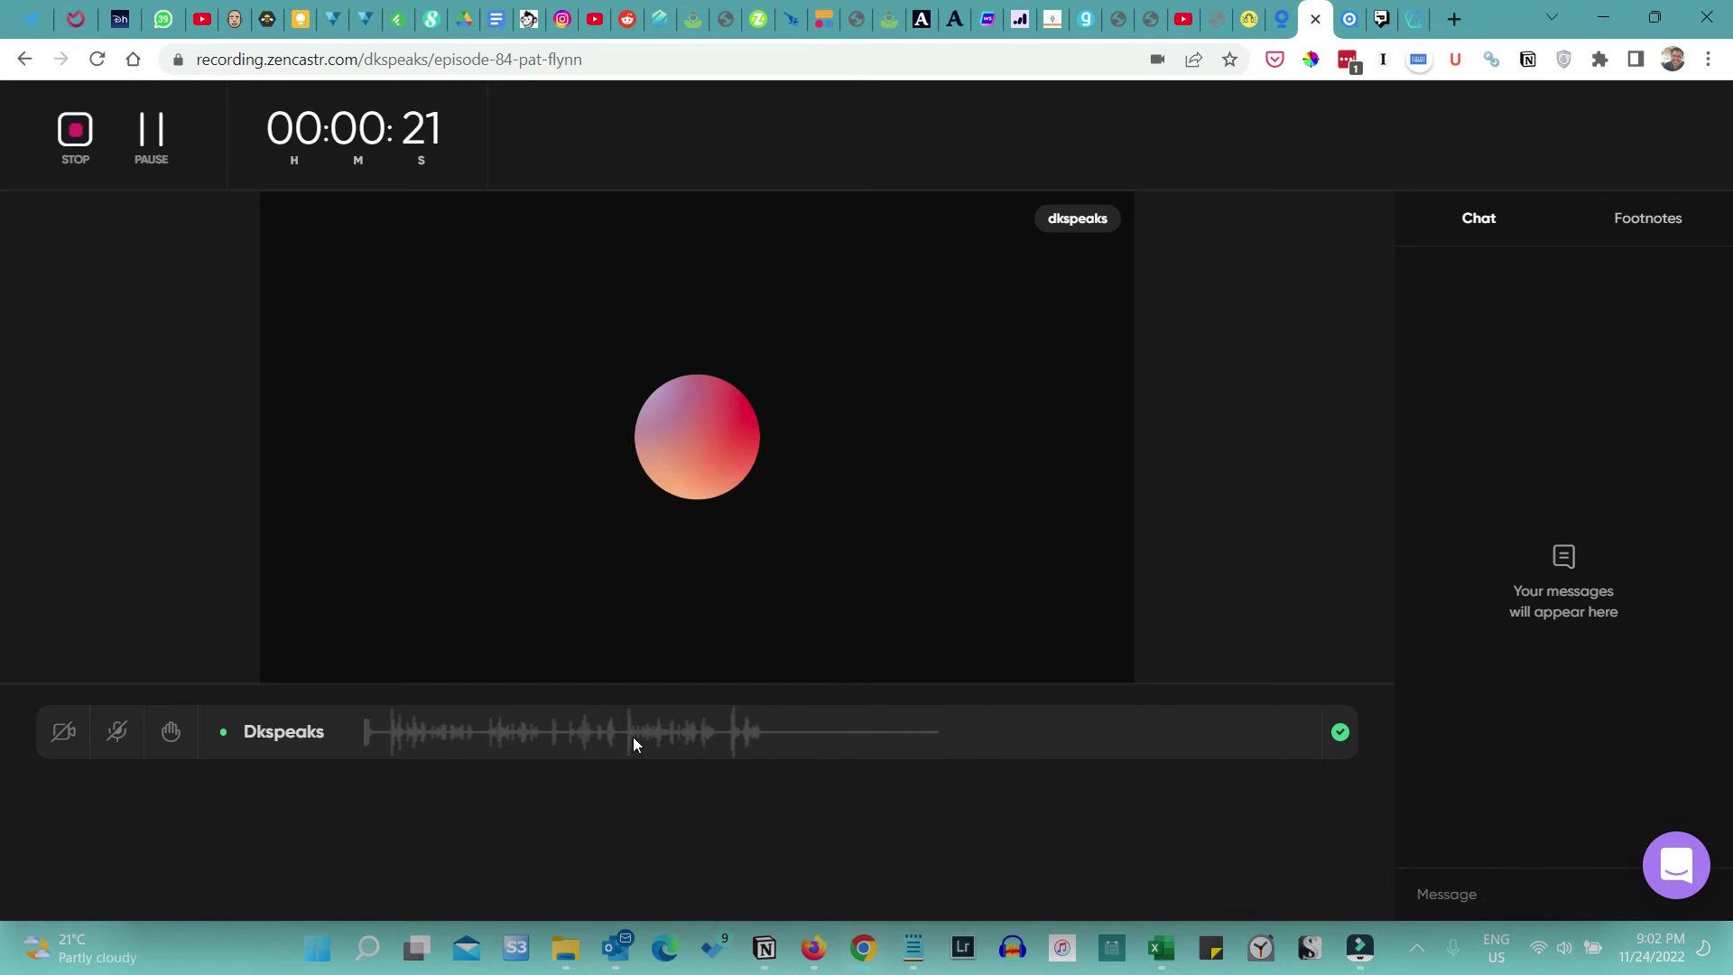
pyautogui.click(114, 733)
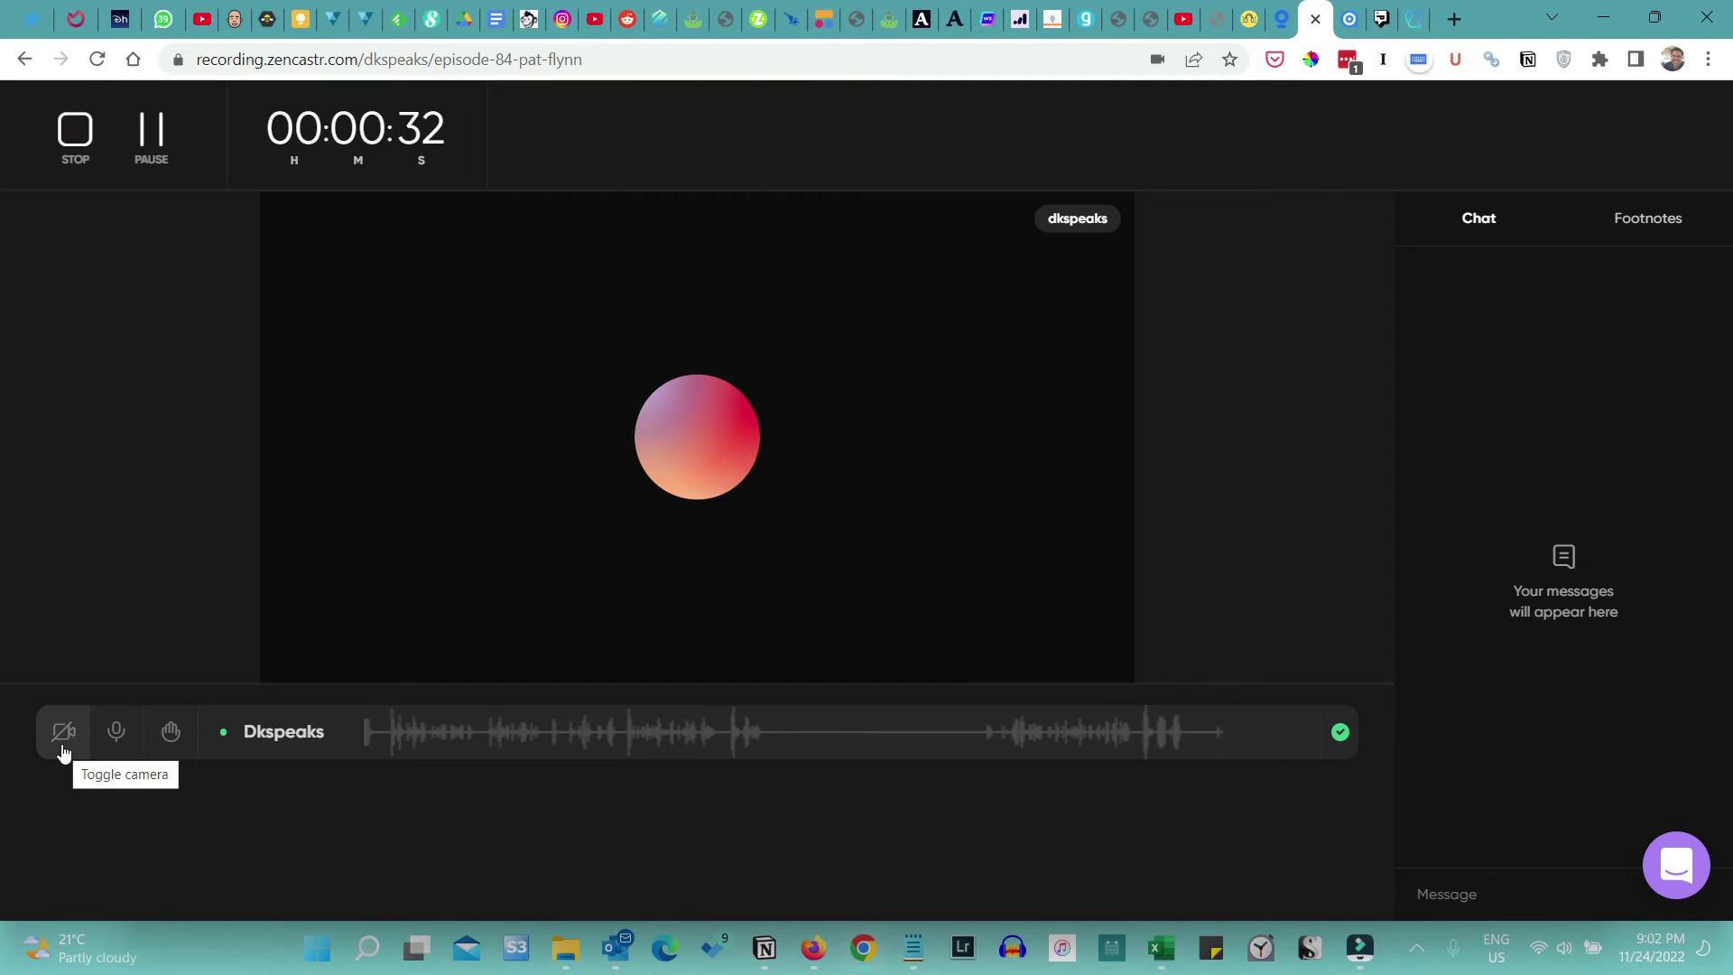
pyautogui.click(172, 735)
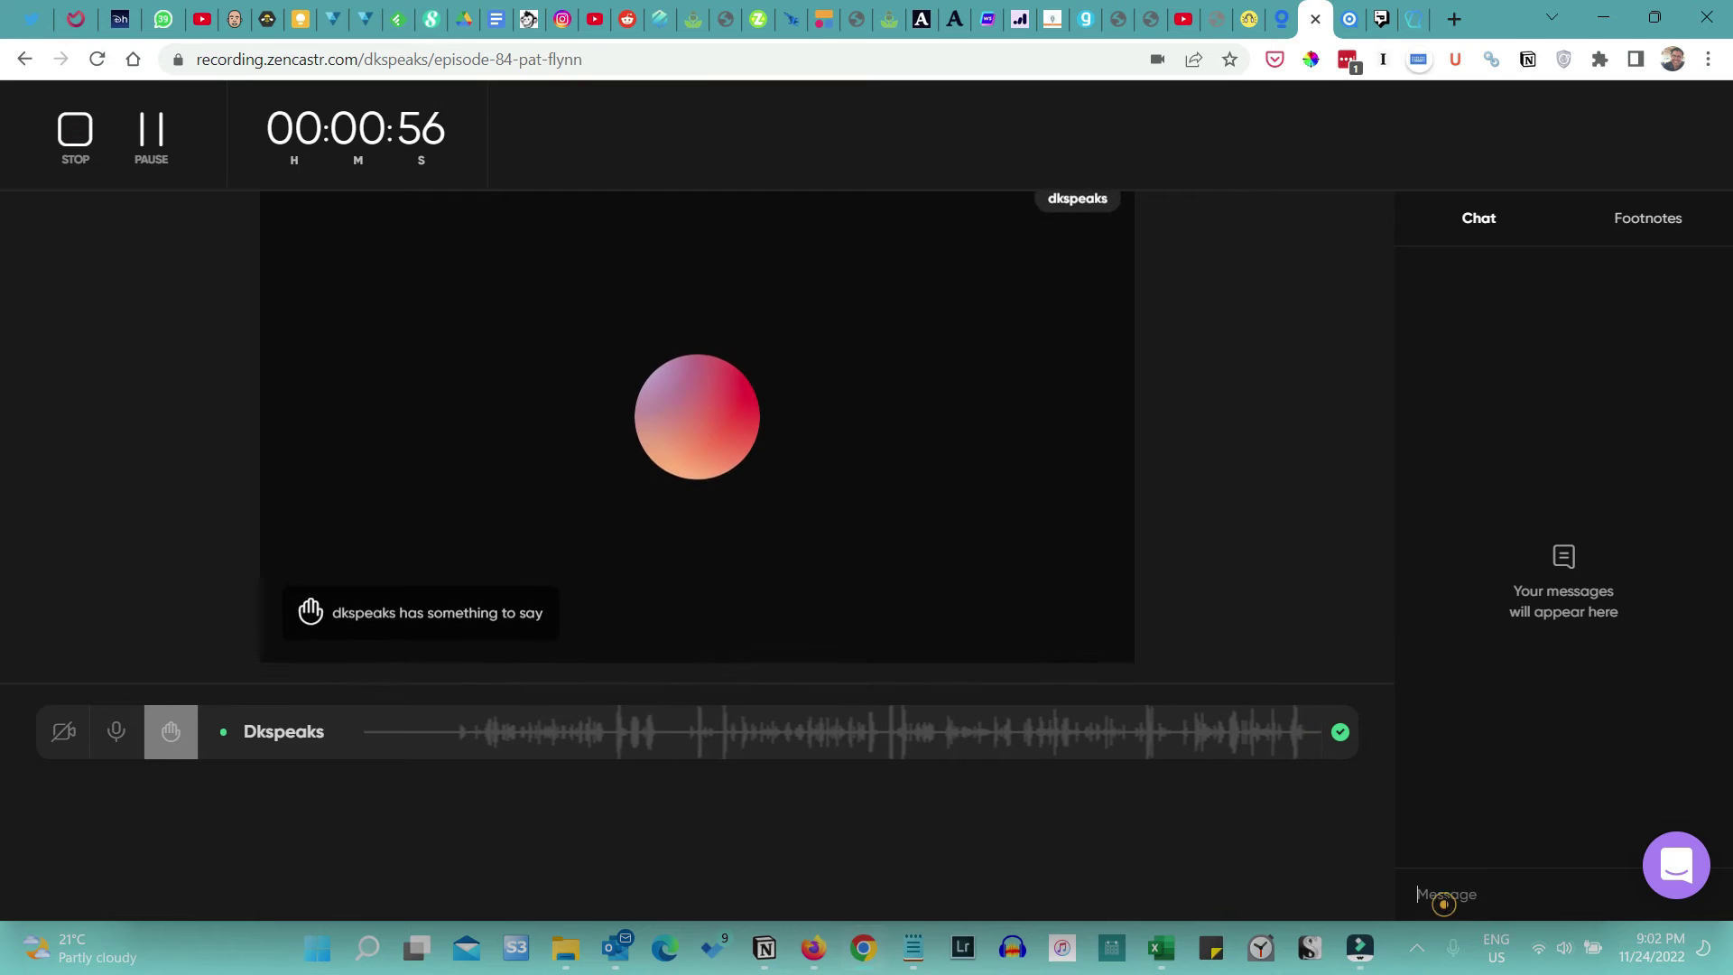
# Send a chat message greeting the guest by first name and asking "How are you"
pyautogui.click(1440, 896)
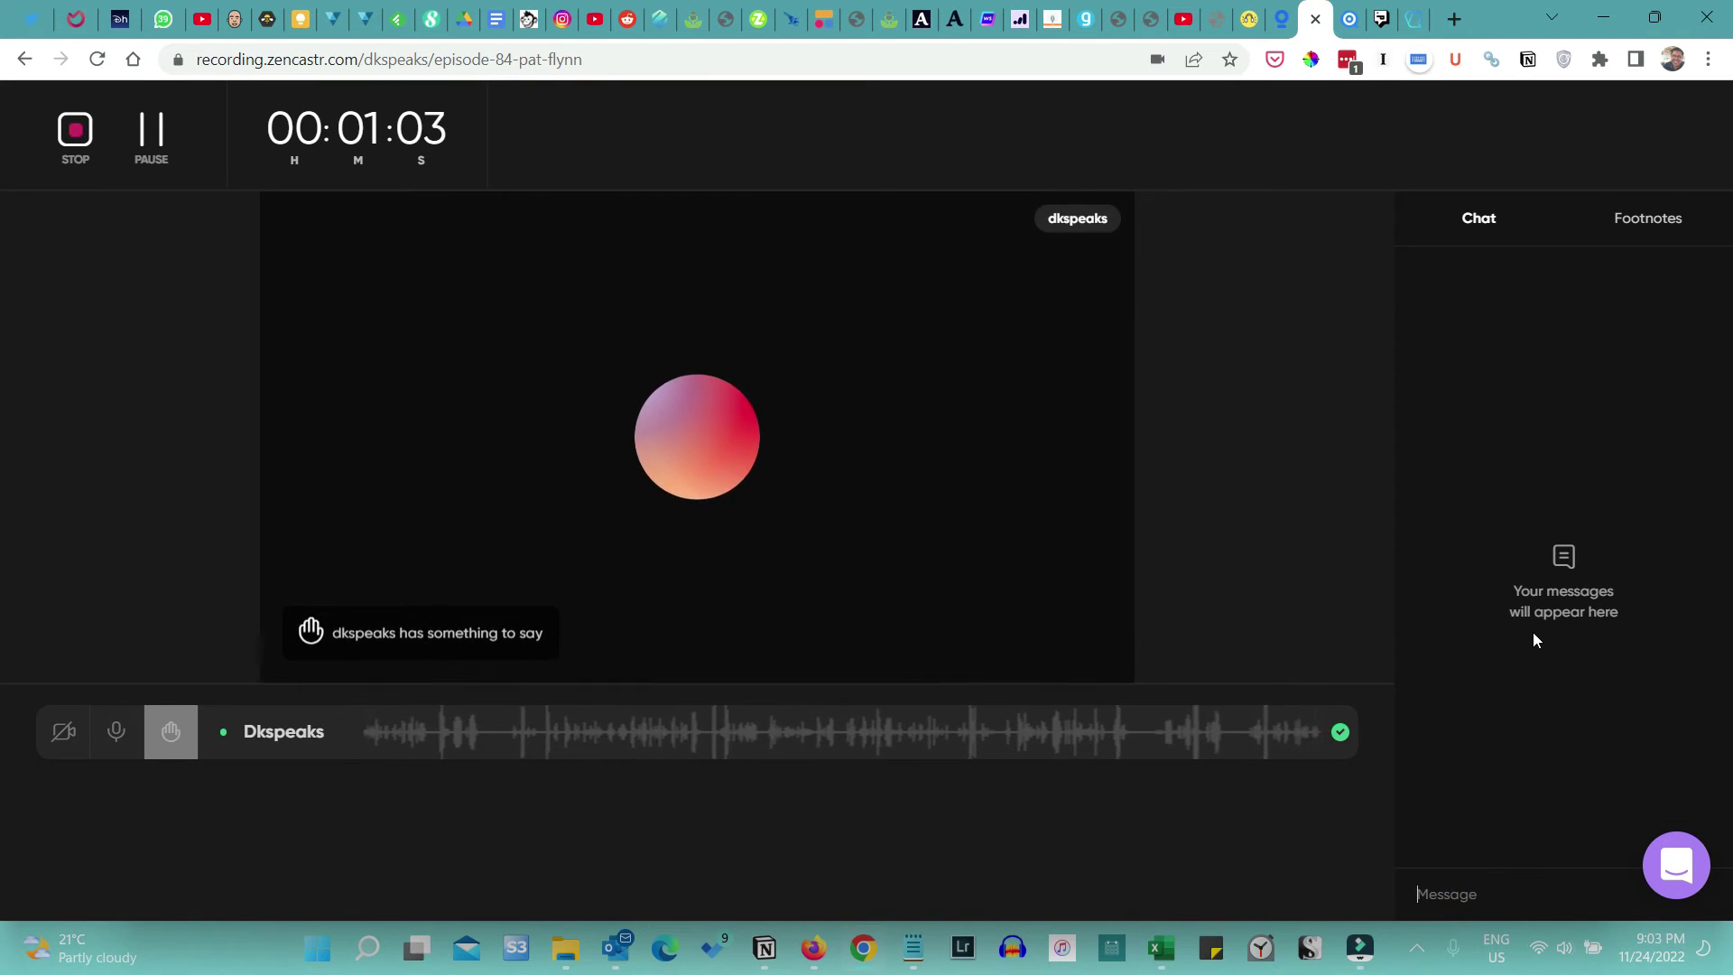
pyautogui.write('Hi')
pyautogui.write('Pat, Ho')
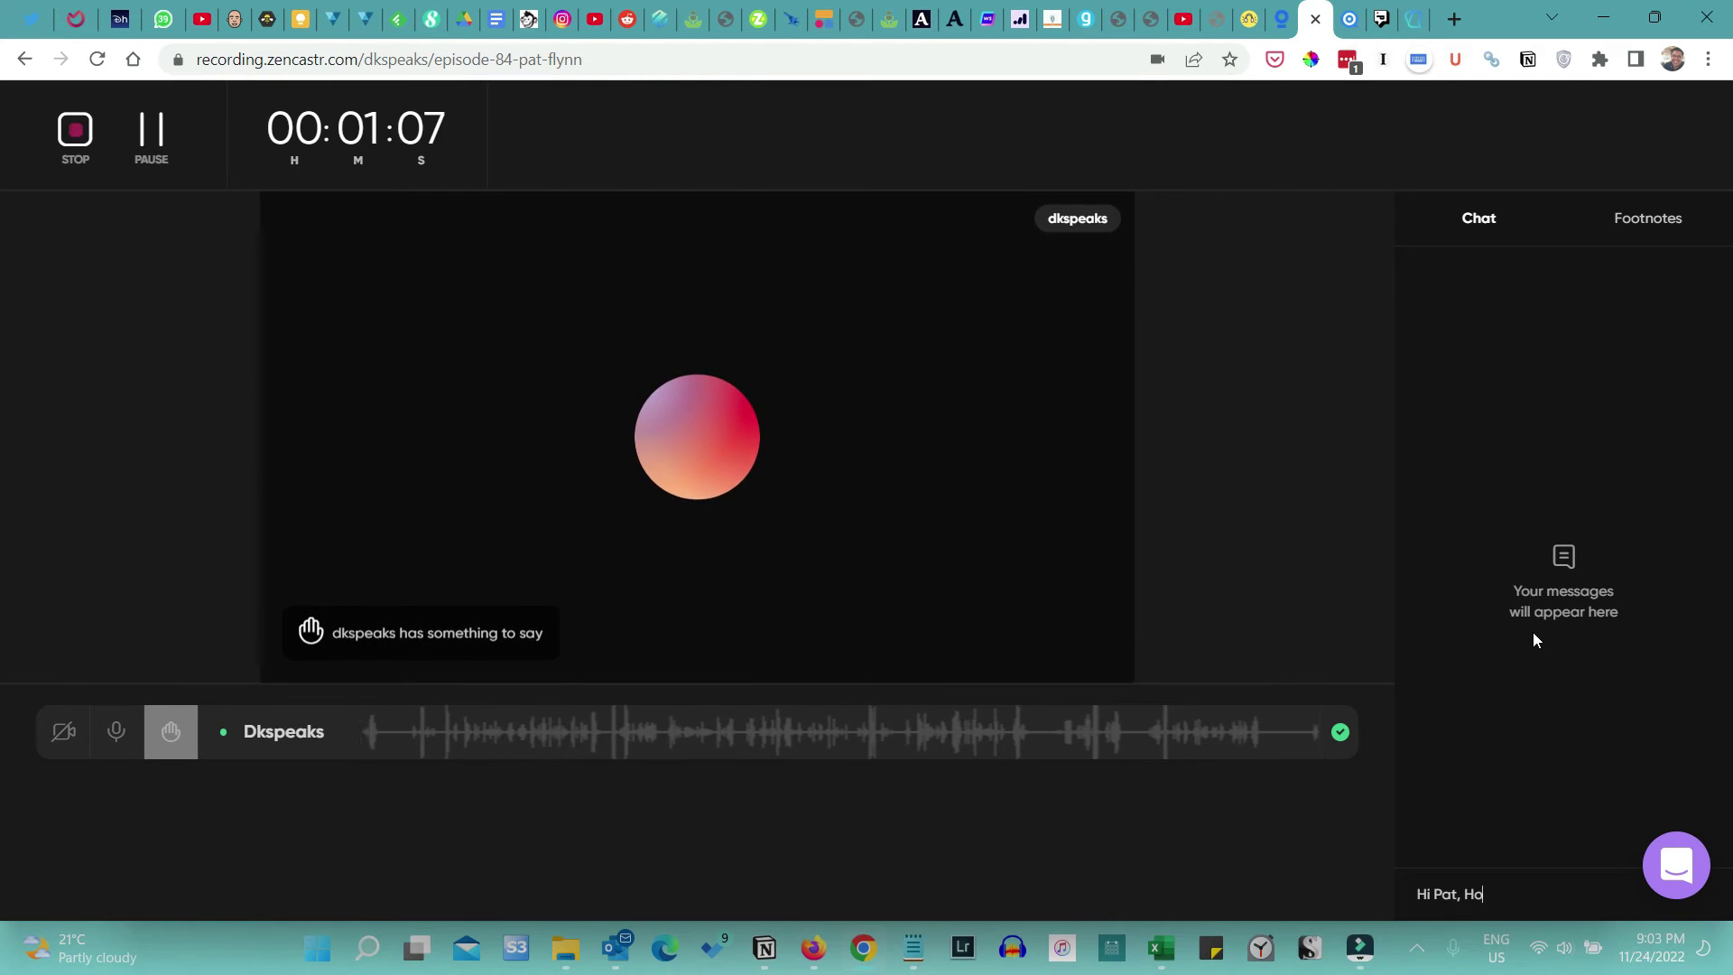
pyautogui.write('w are you')
pyautogui.press('Return')
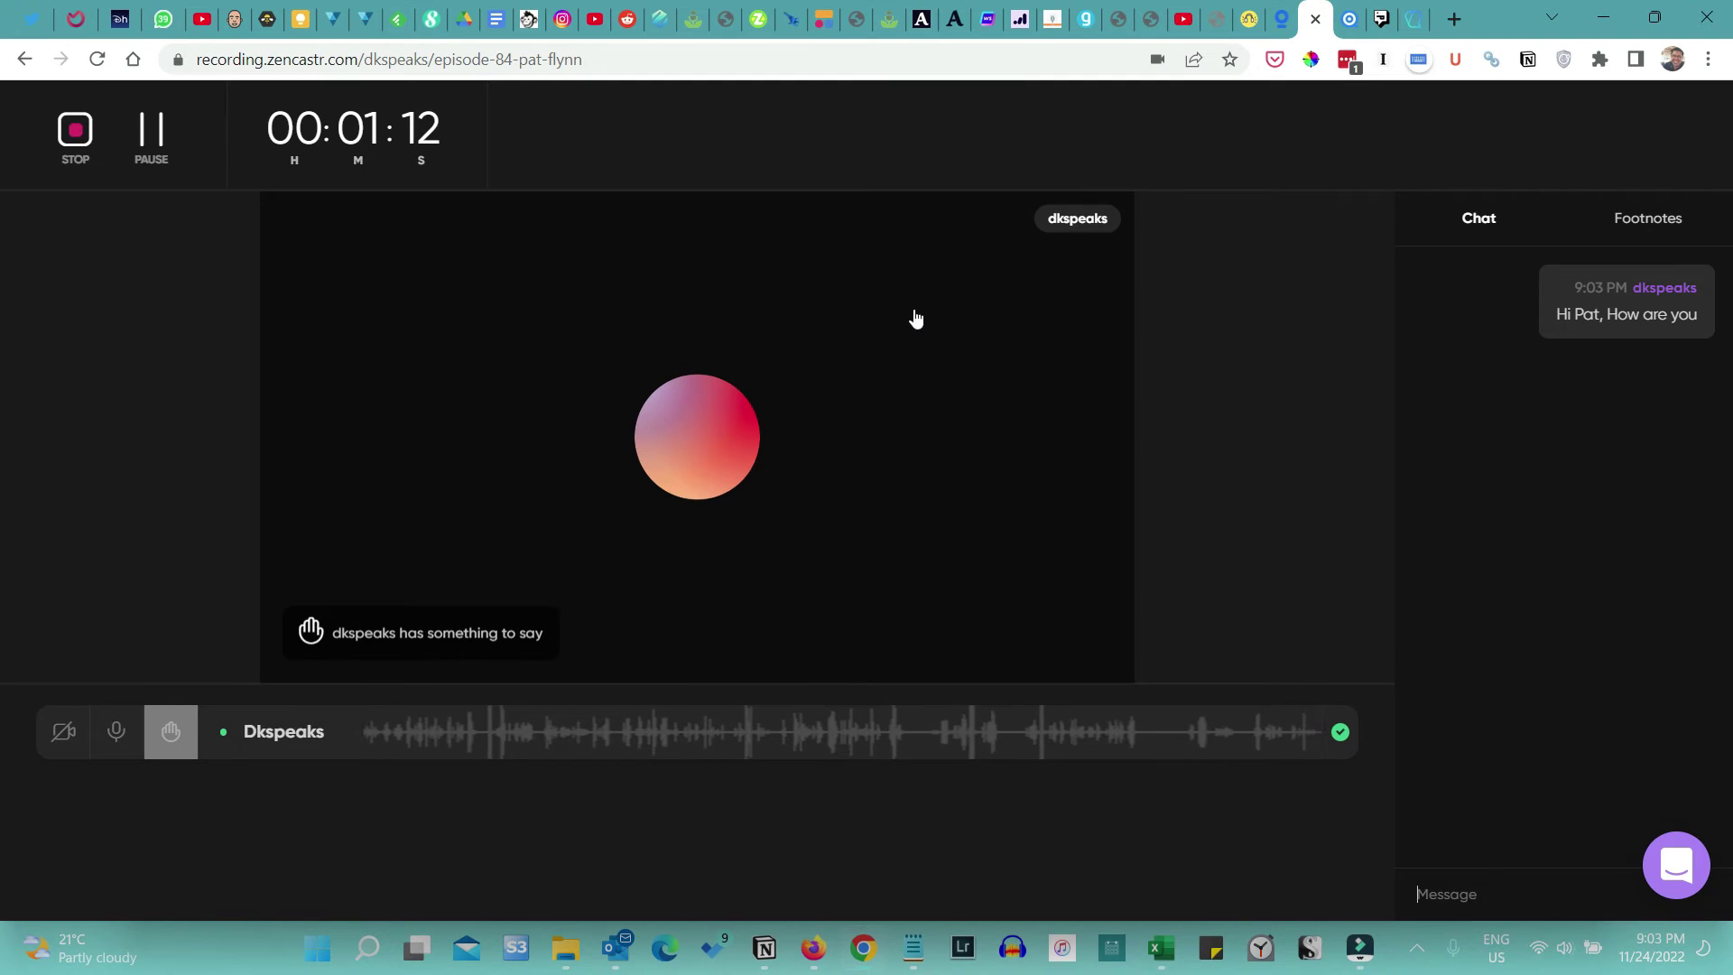
# Stop the recording and dismiss the notice about the uploaded tracks
pyautogui.click(73, 133)
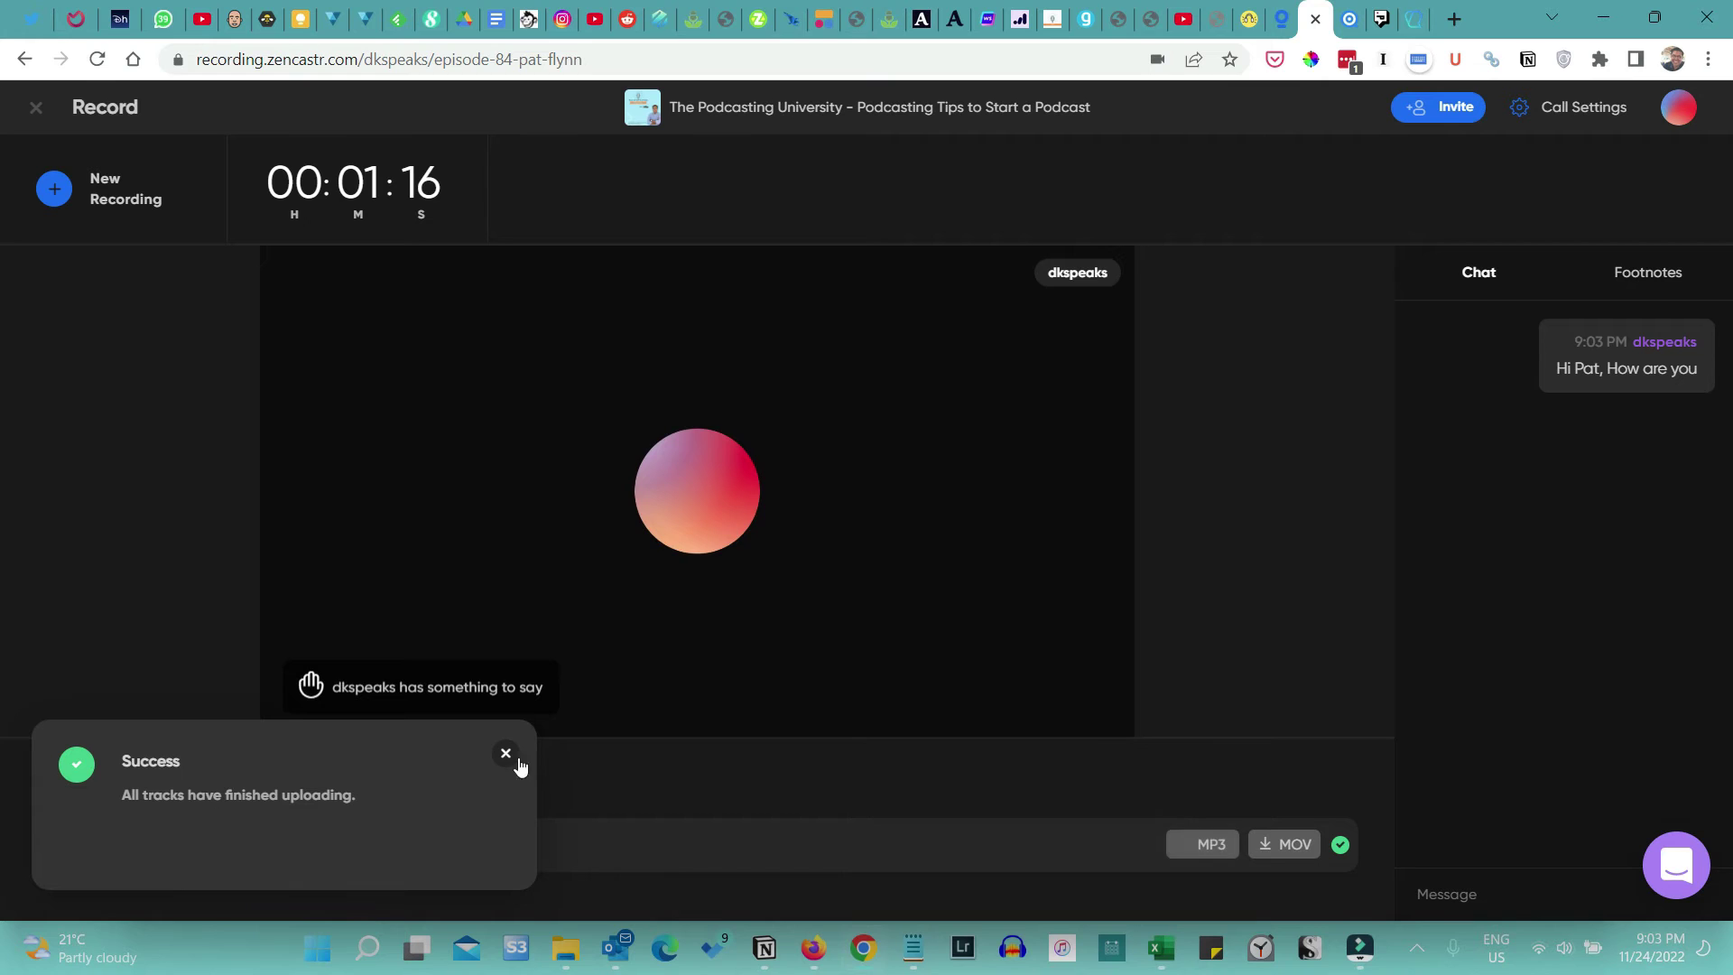
pyautogui.click(505, 755)
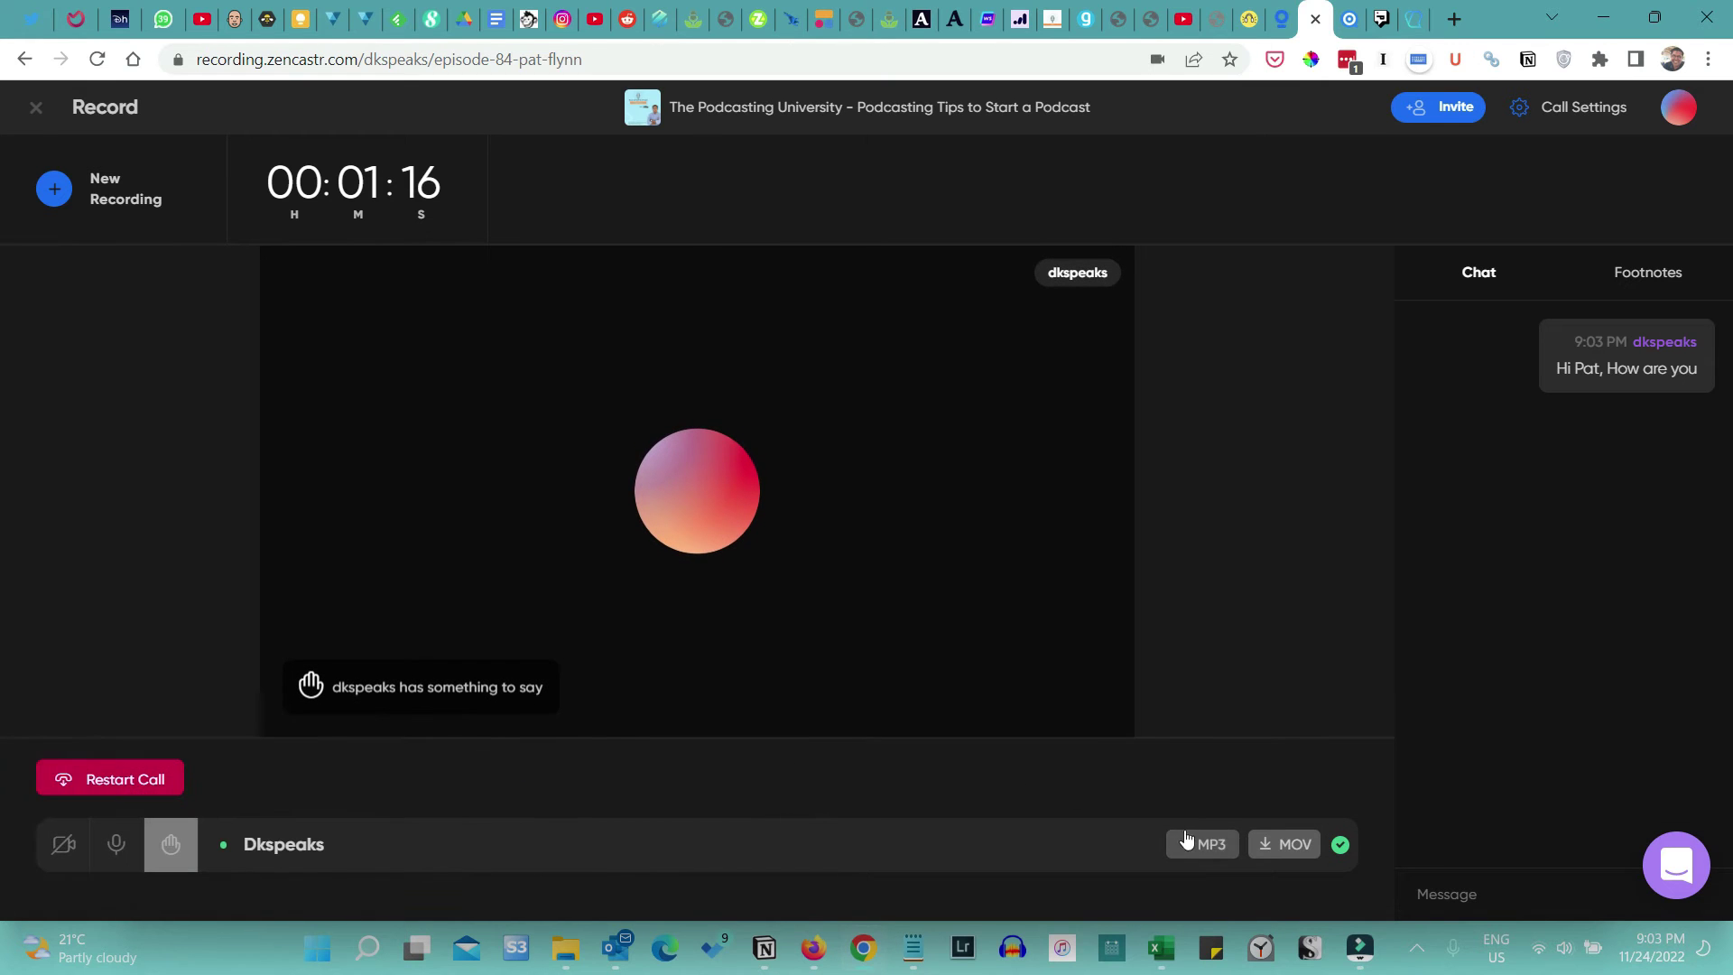
# Check the MP3 and MOV download options for the host's recorded track
pyautogui.click(1215, 854)
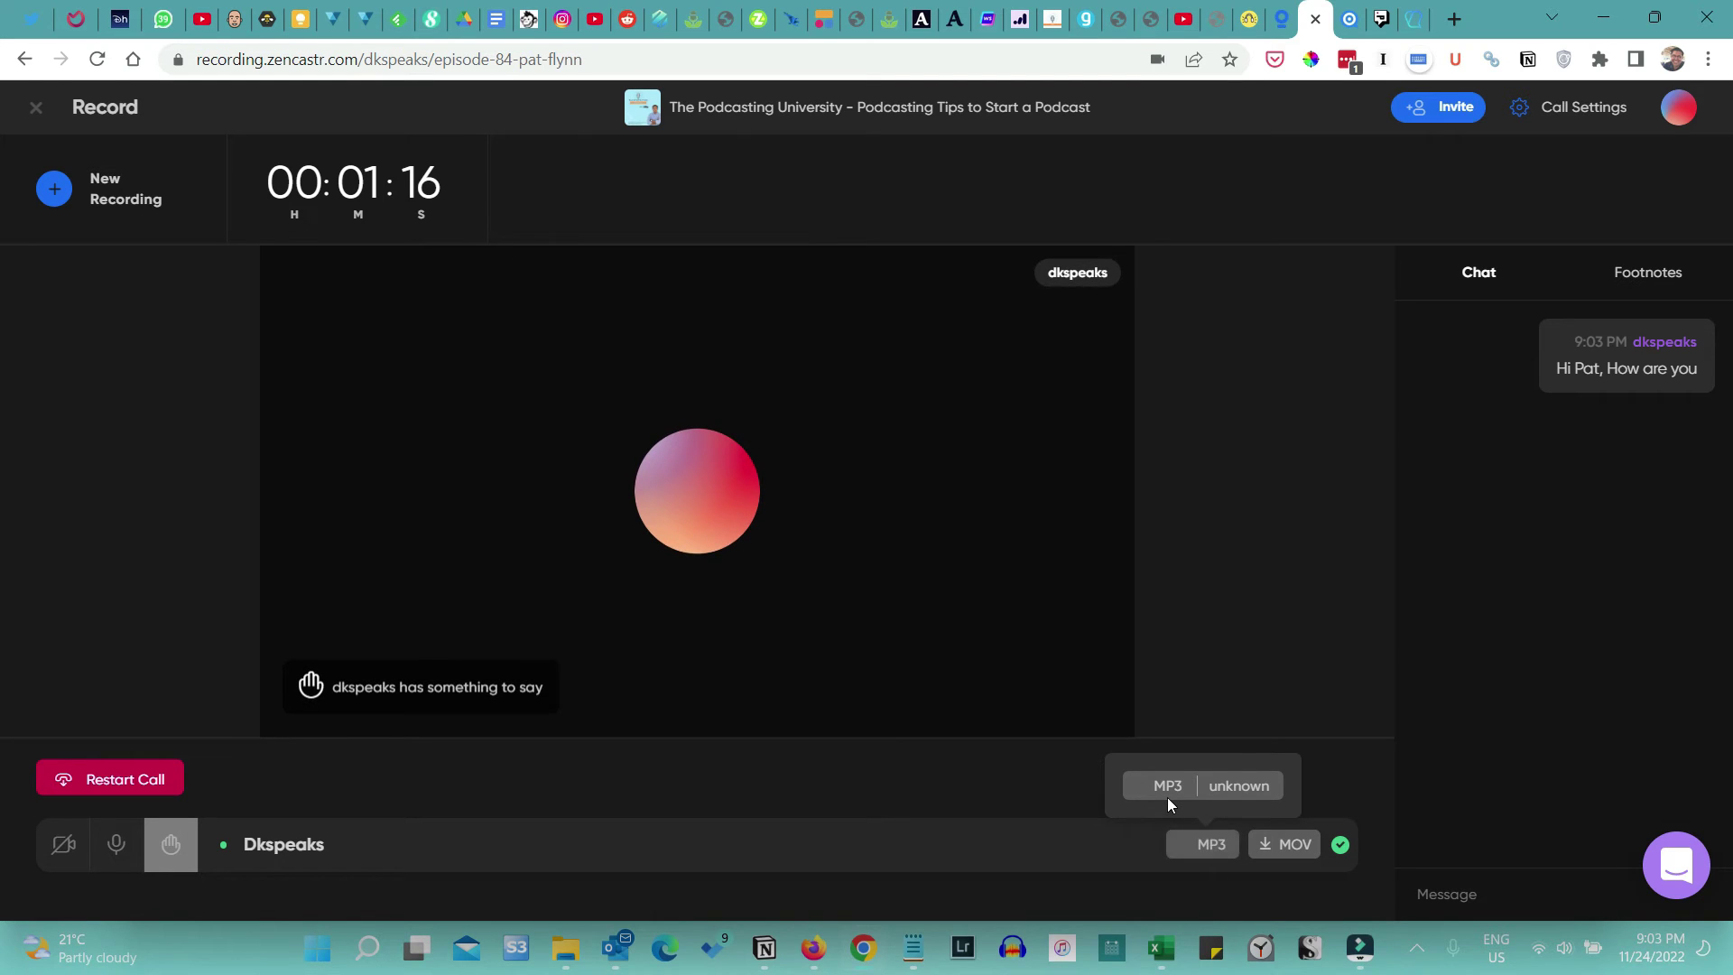
pyautogui.click(1297, 846)
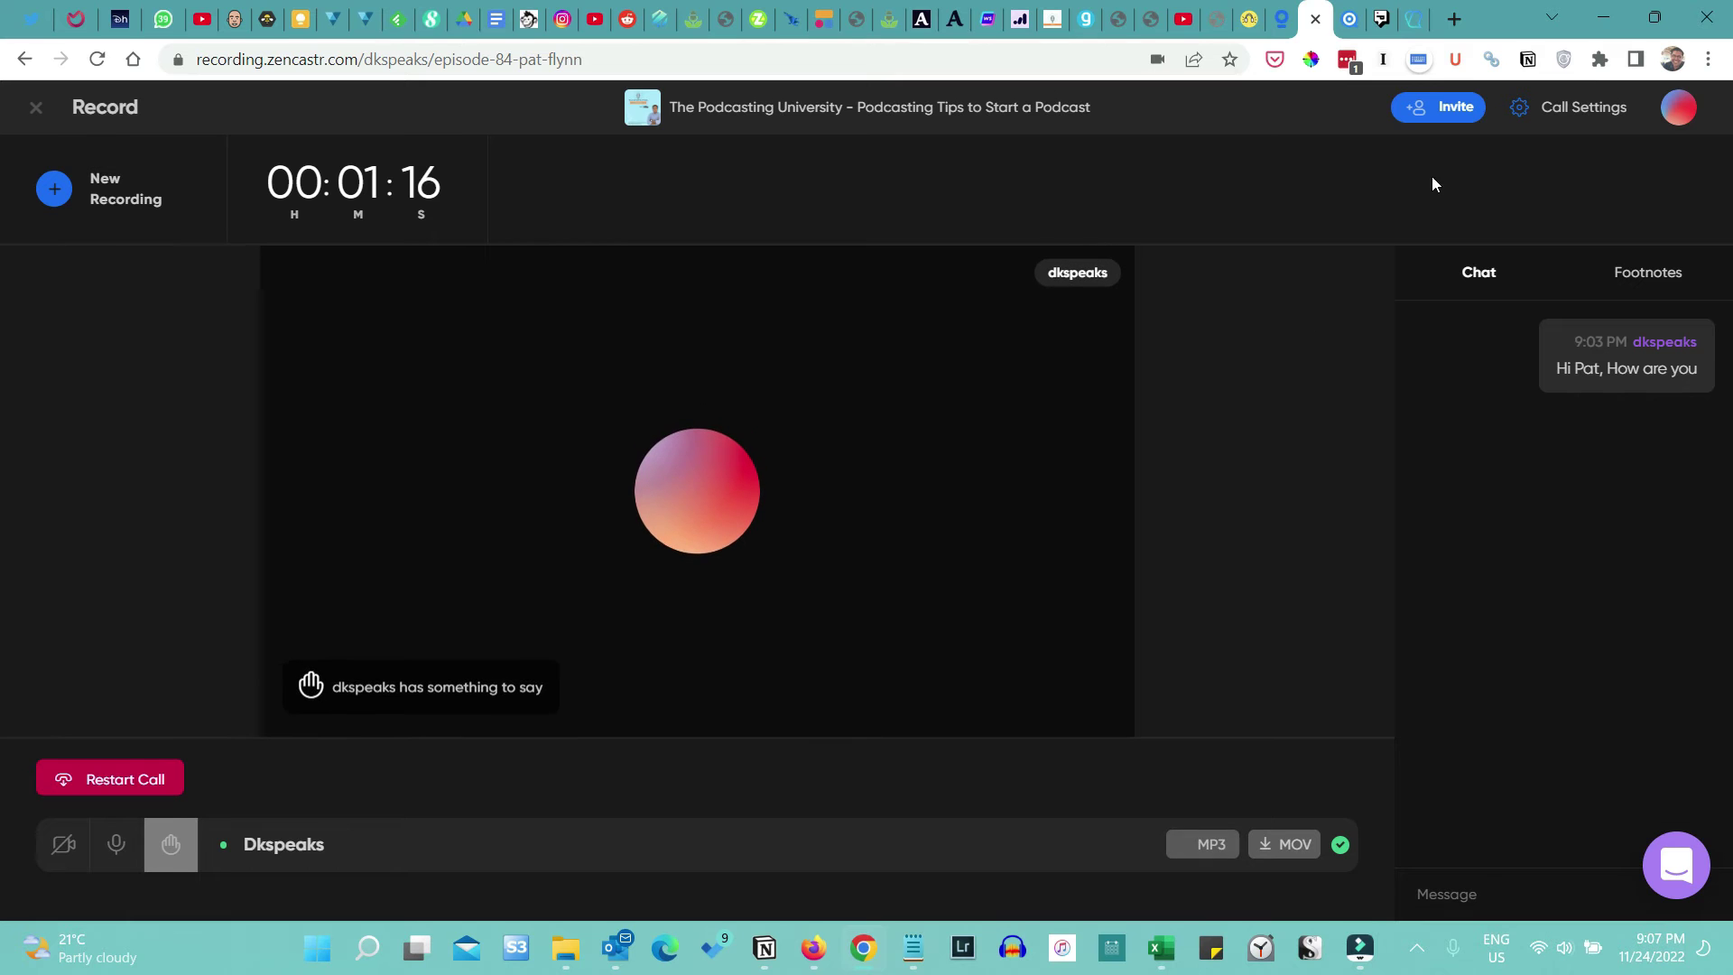
# Open the call settings and review the available camera and maximum resolution choices
pyautogui.click(1584, 112)
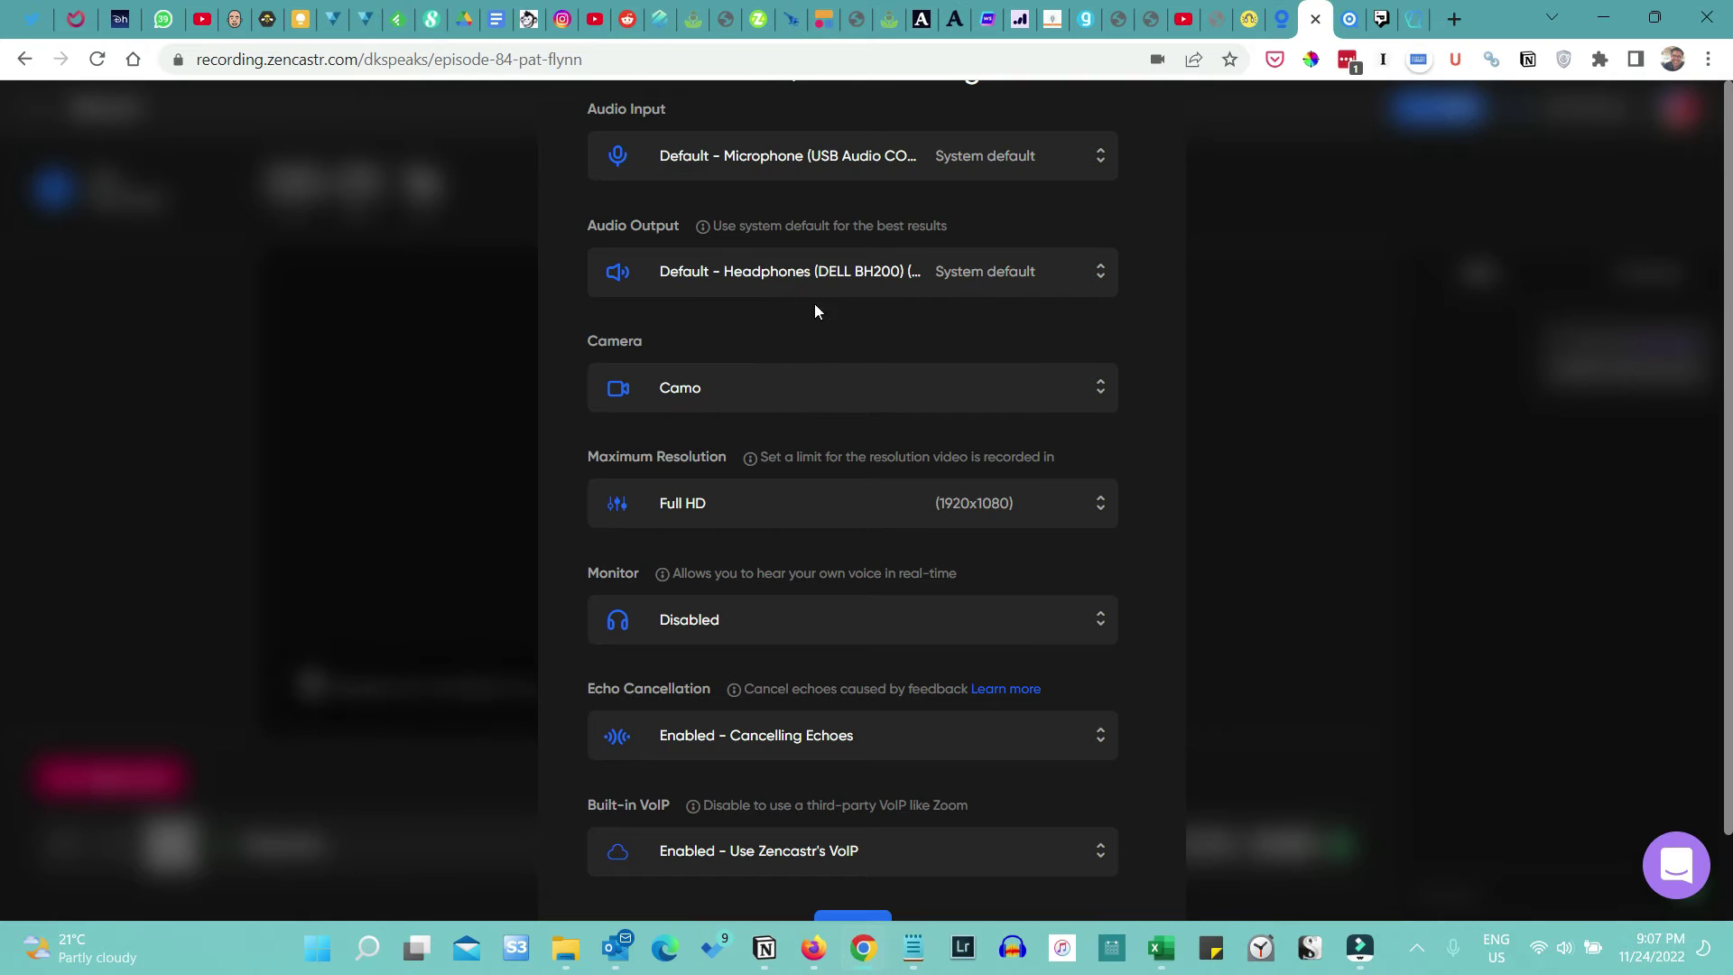
pyautogui.click(703, 401)
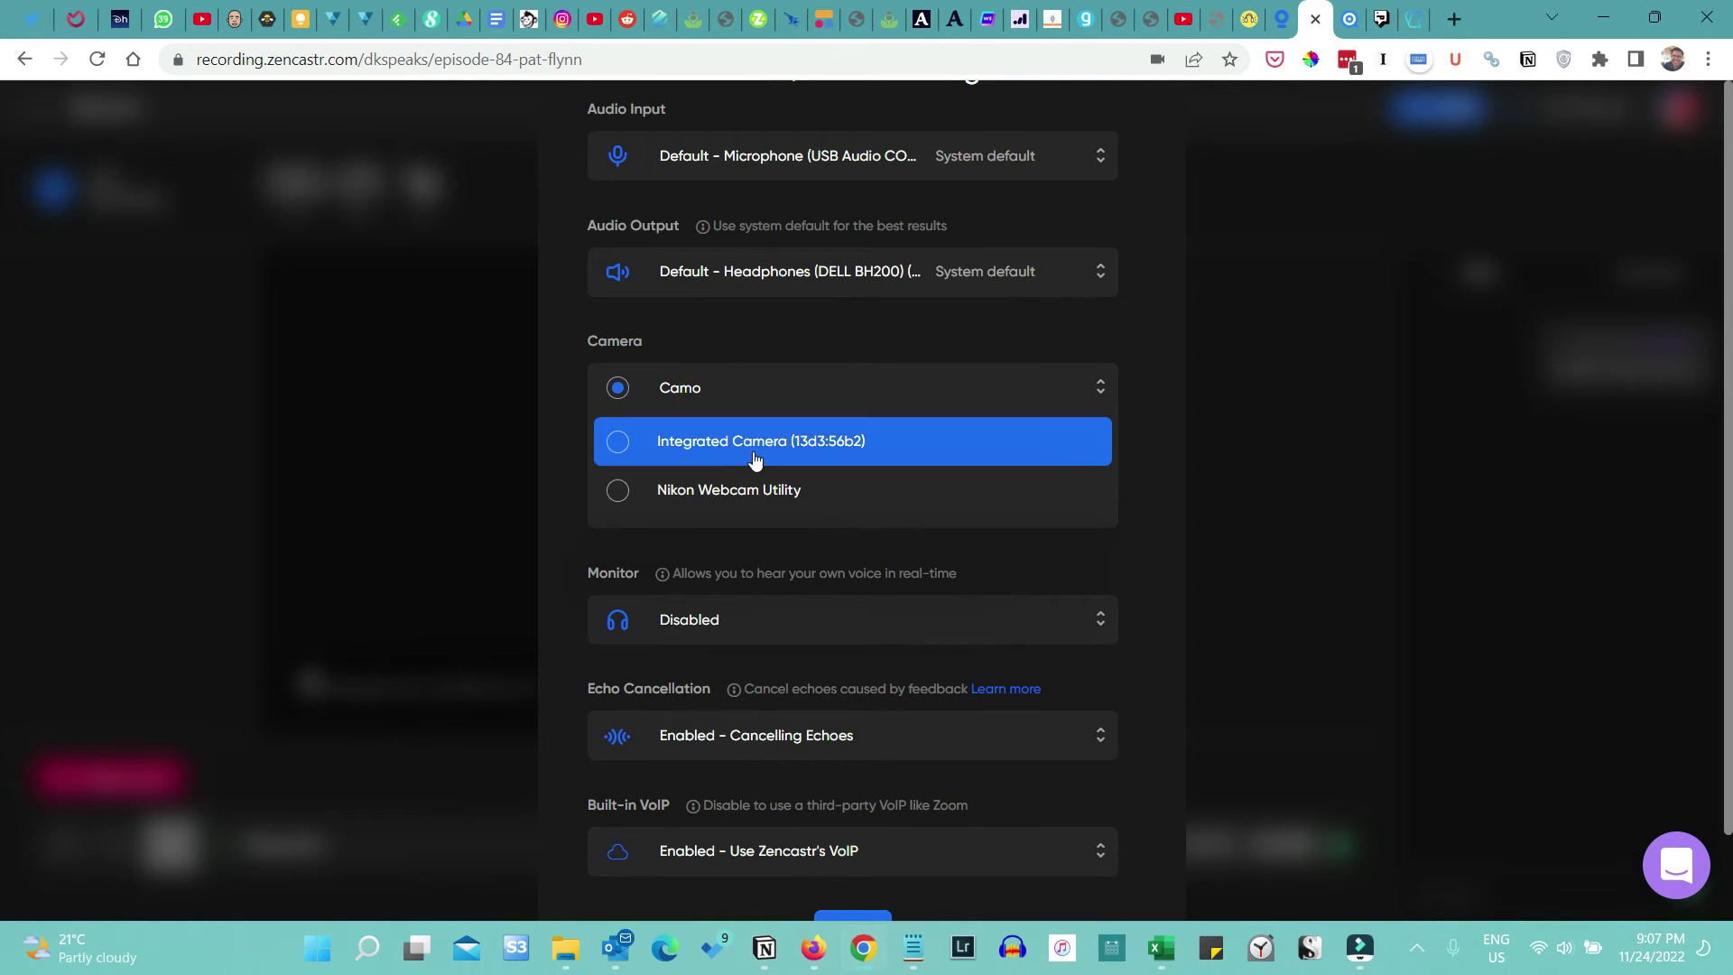
pyautogui.click(736, 331)
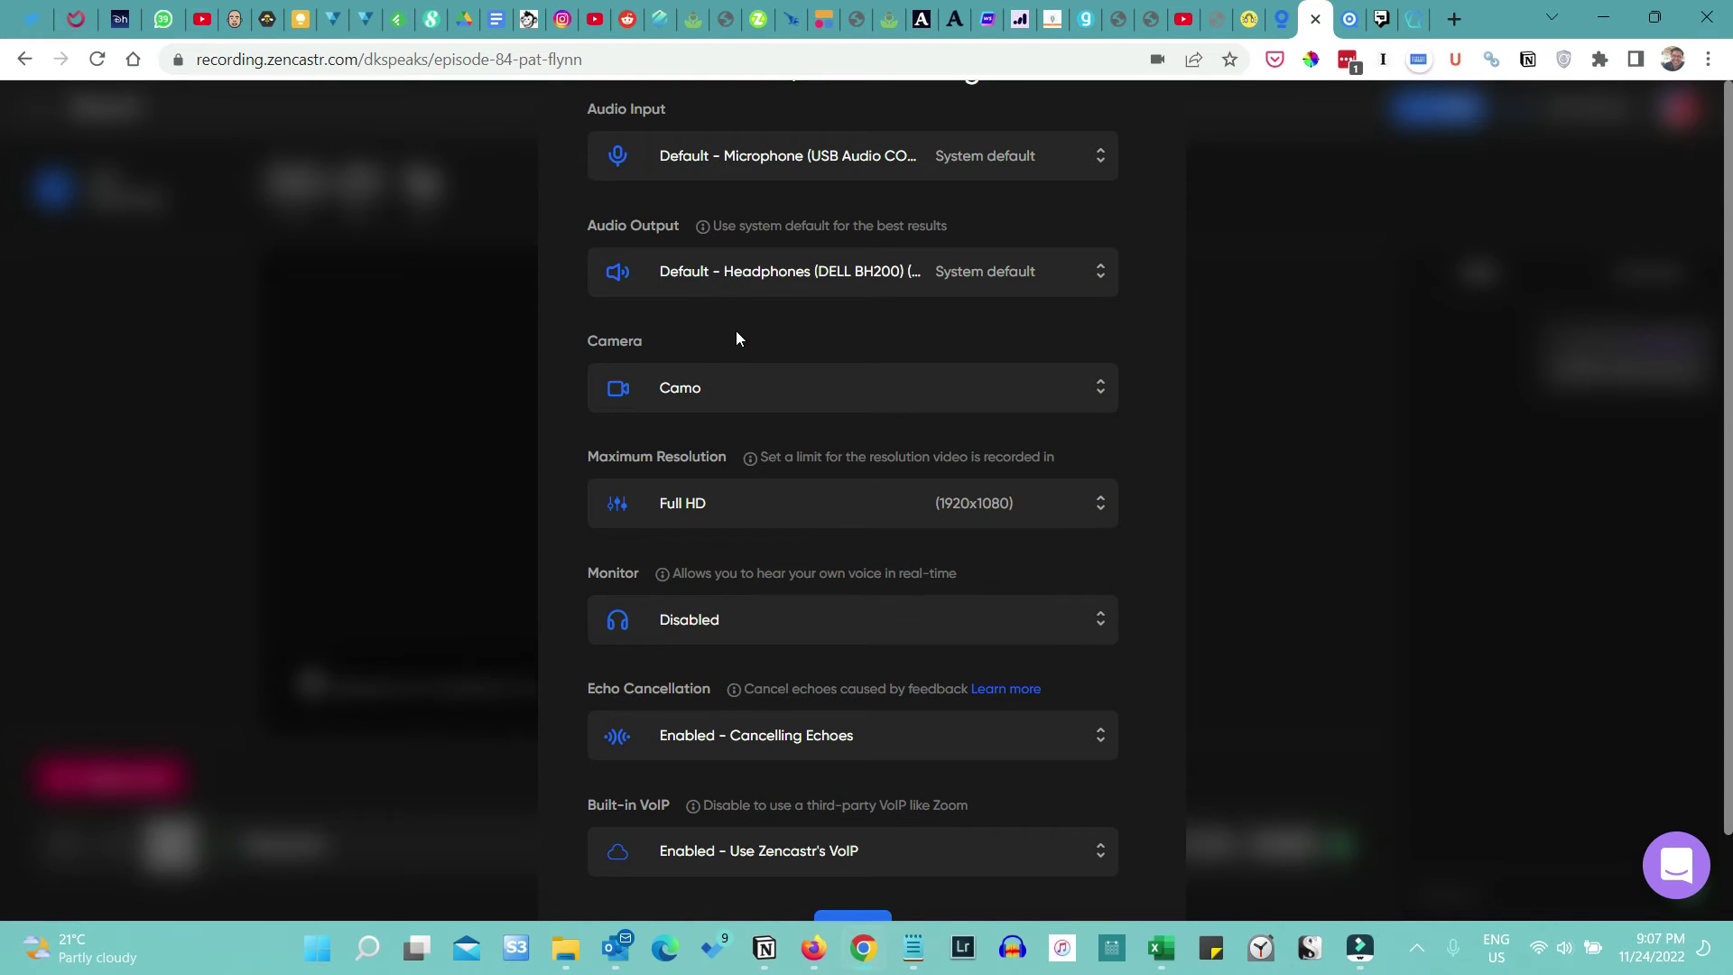
pyautogui.scroll(-1, 736, 338)
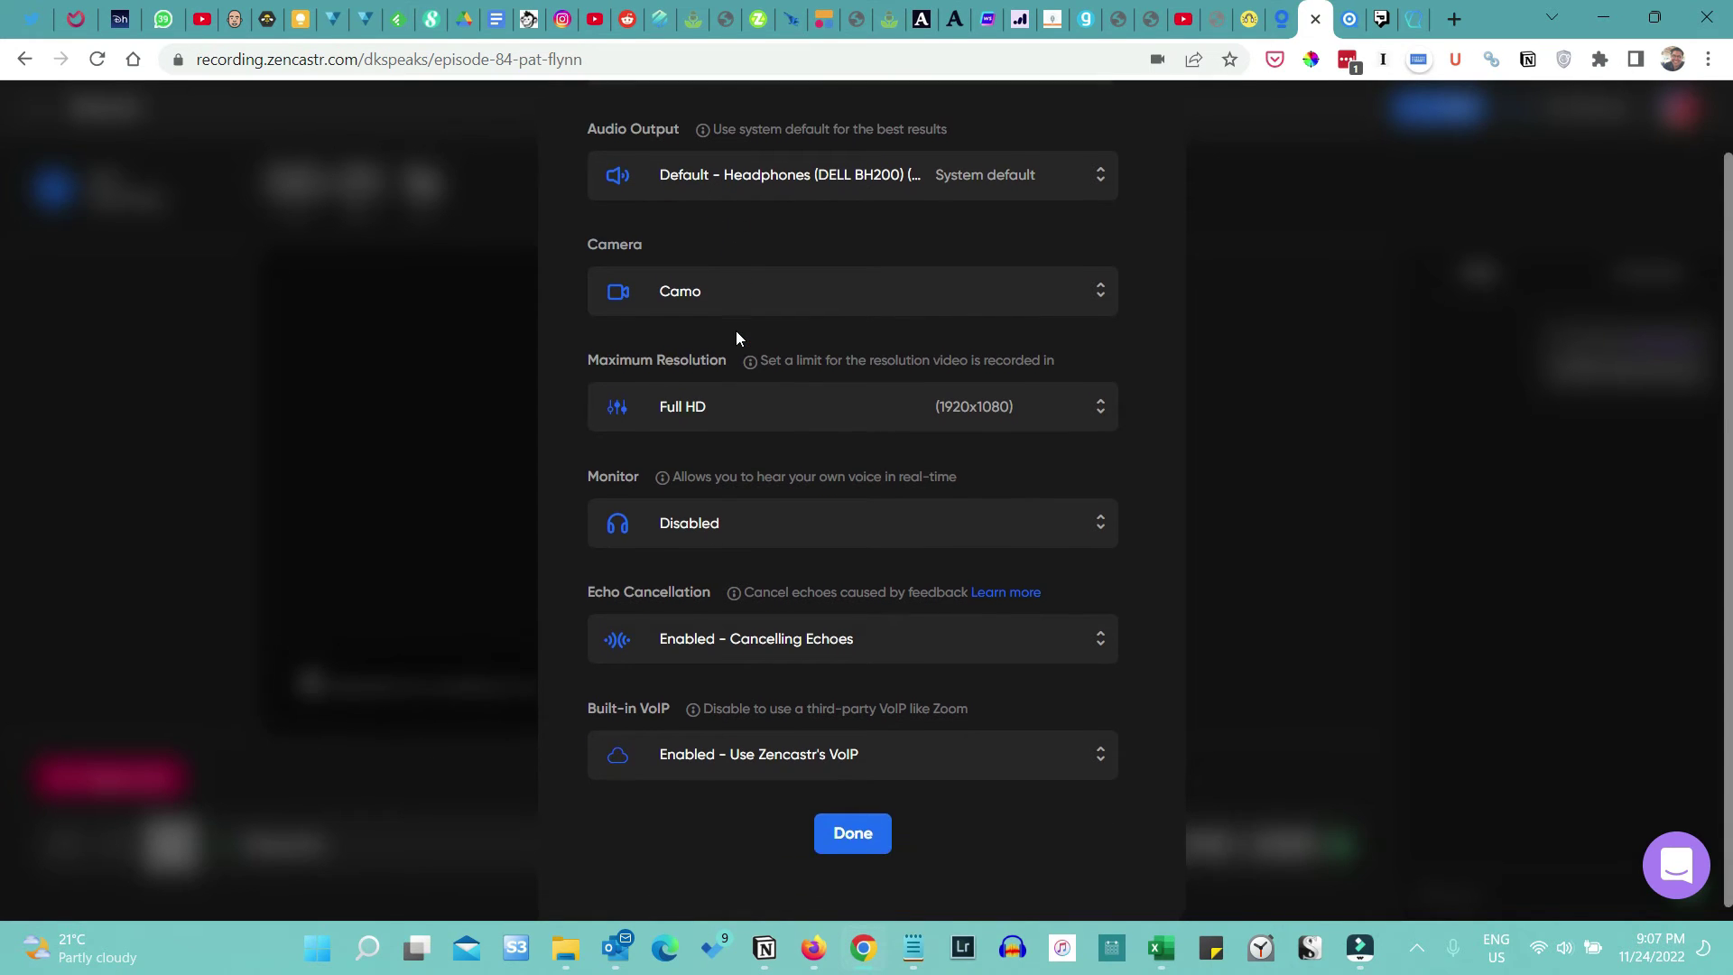
pyautogui.click(847, 414)
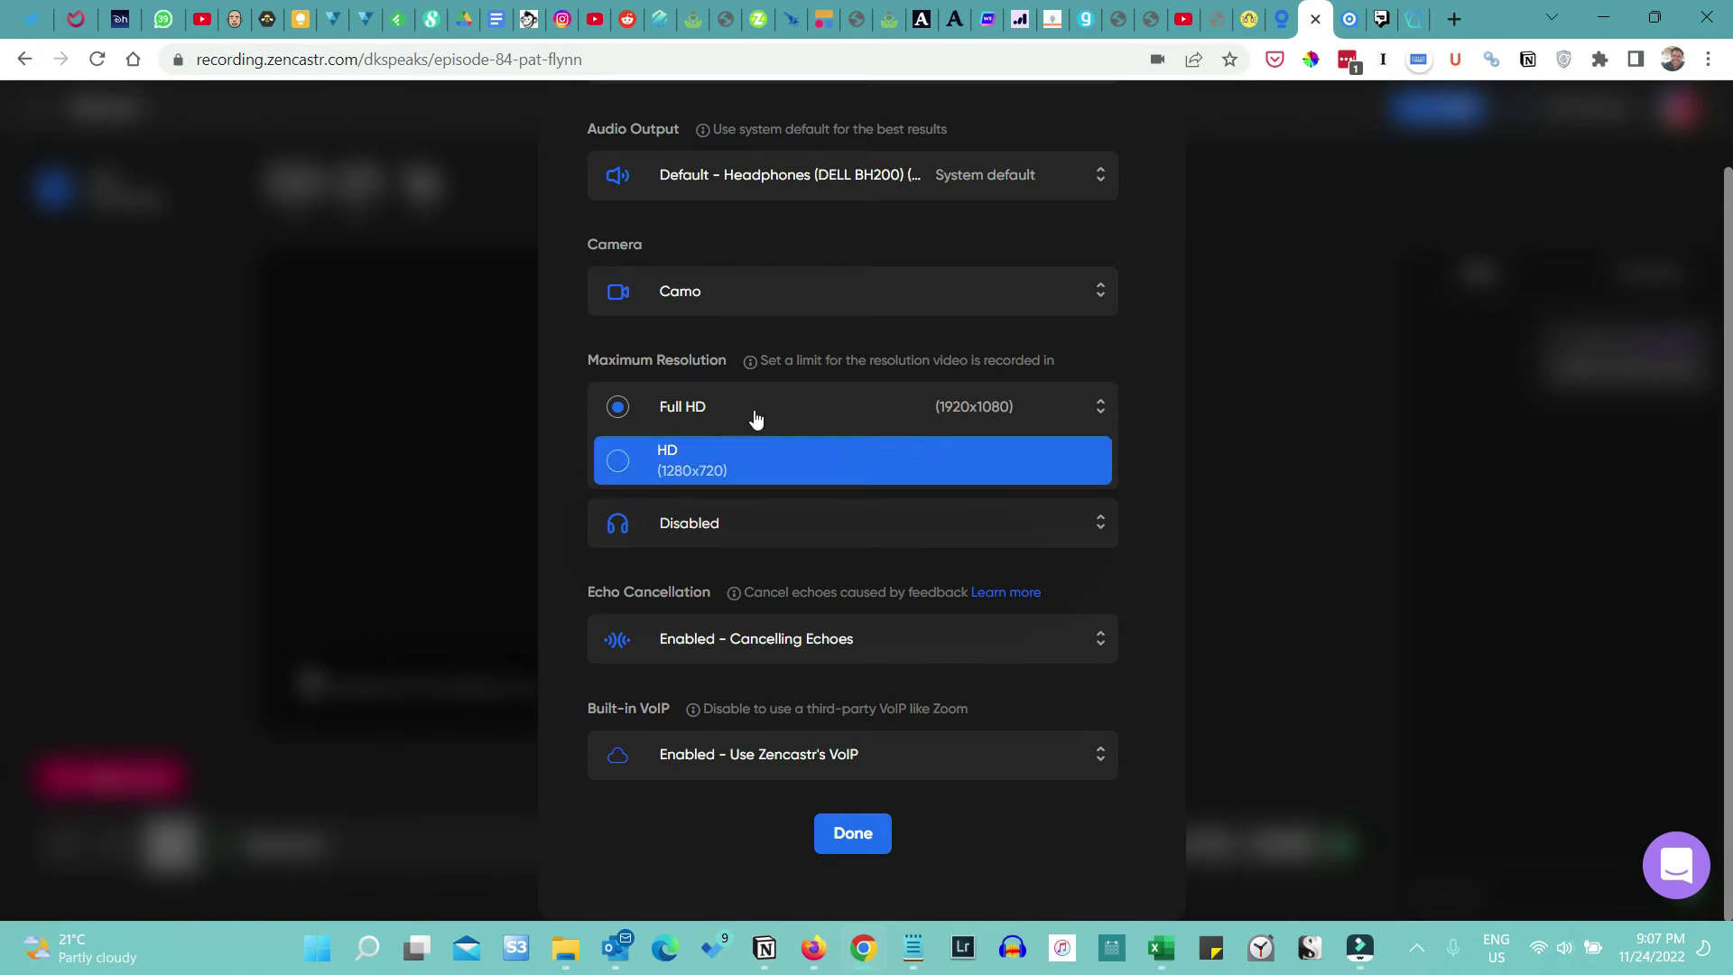
pyautogui.click(717, 336)
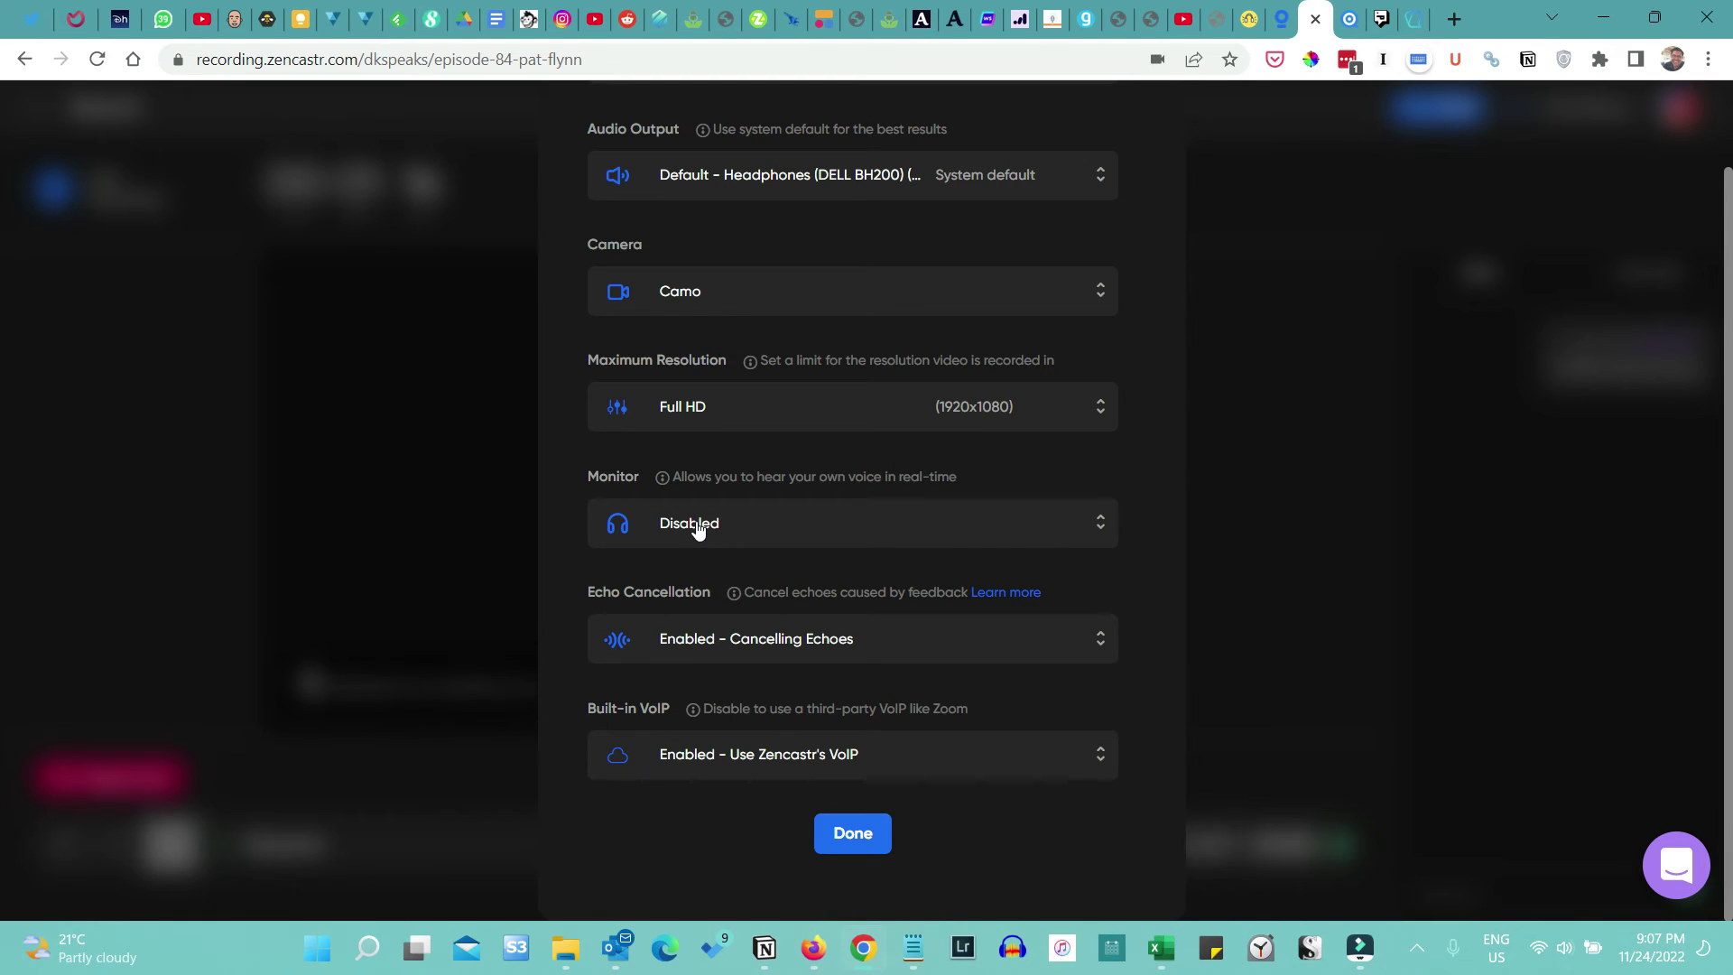
# Disable echo cancellation in the call settings, and set it back to Enabled - Cancelling Echoes
pyautogui.click(720, 657)
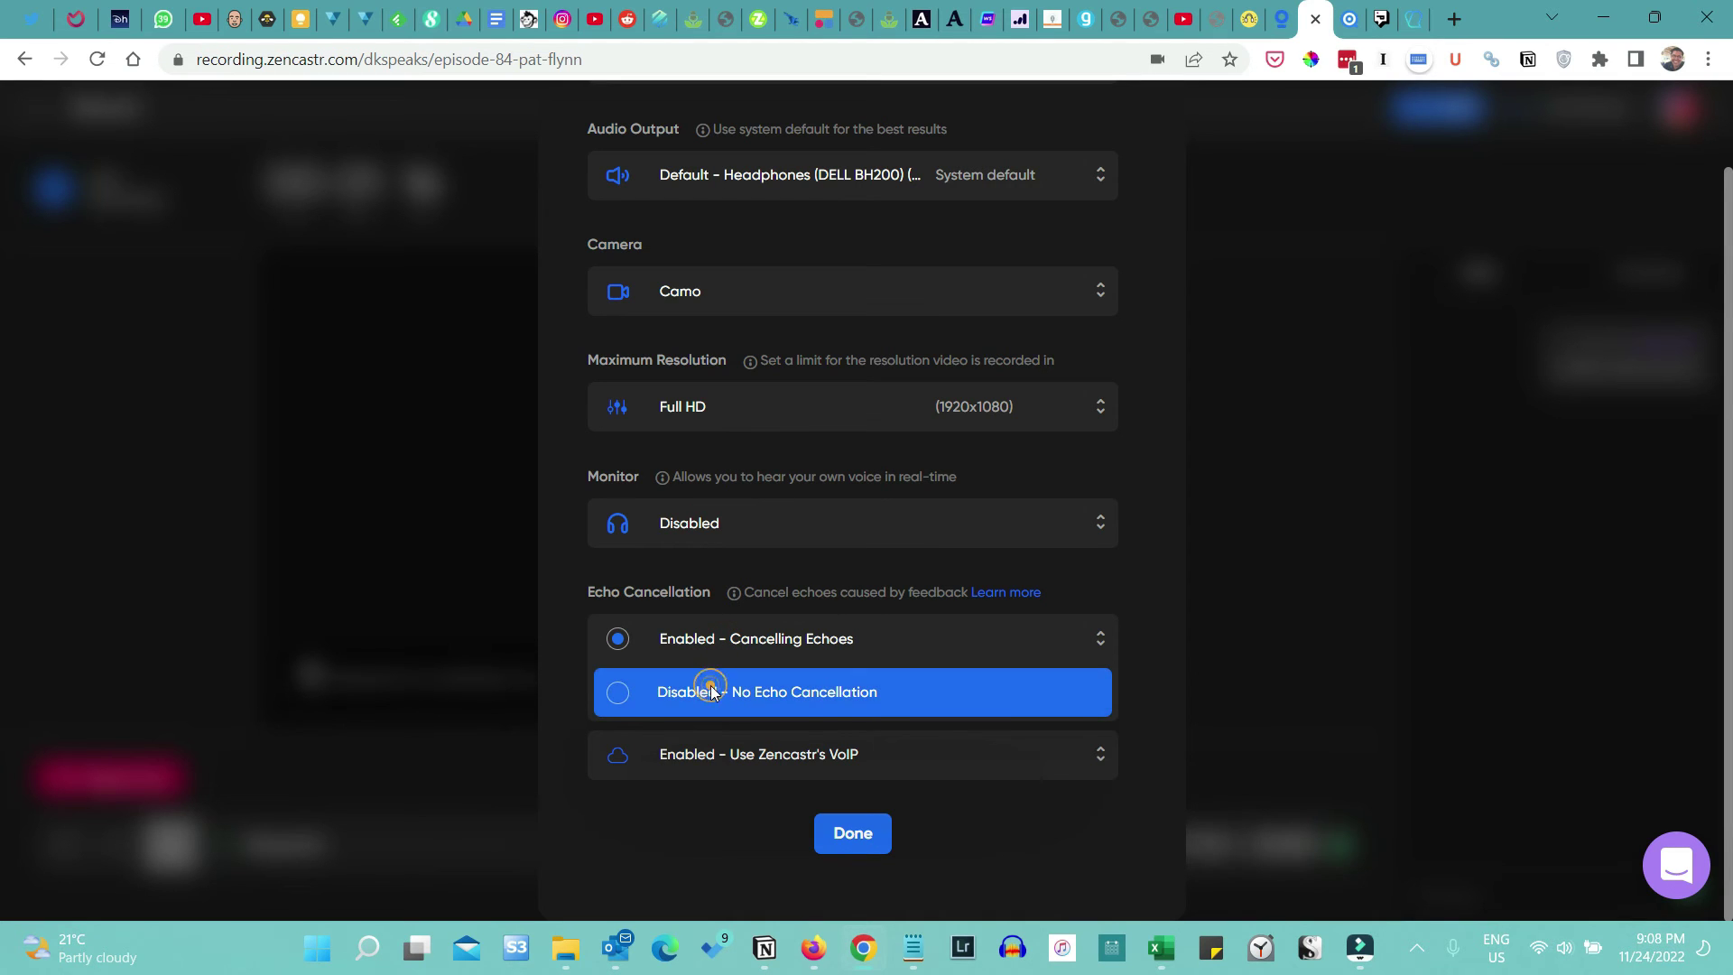
pyautogui.click(711, 692)
pyautogui.click(700, 651)
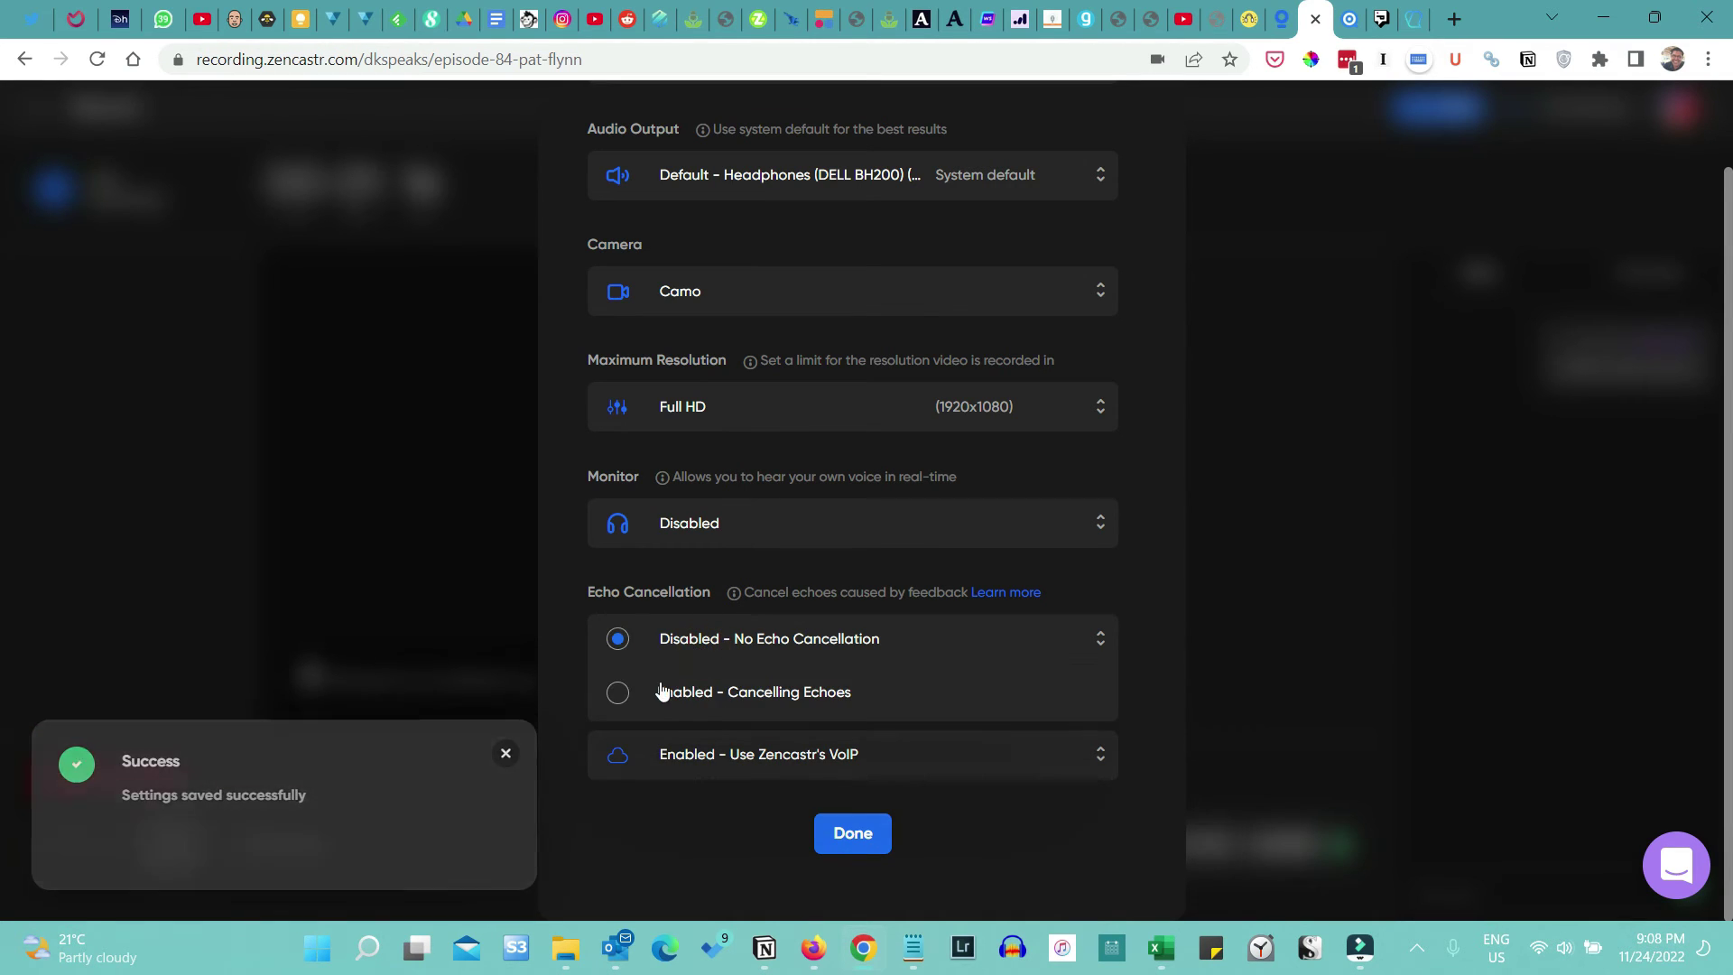
pyautogui.click(662, 691)
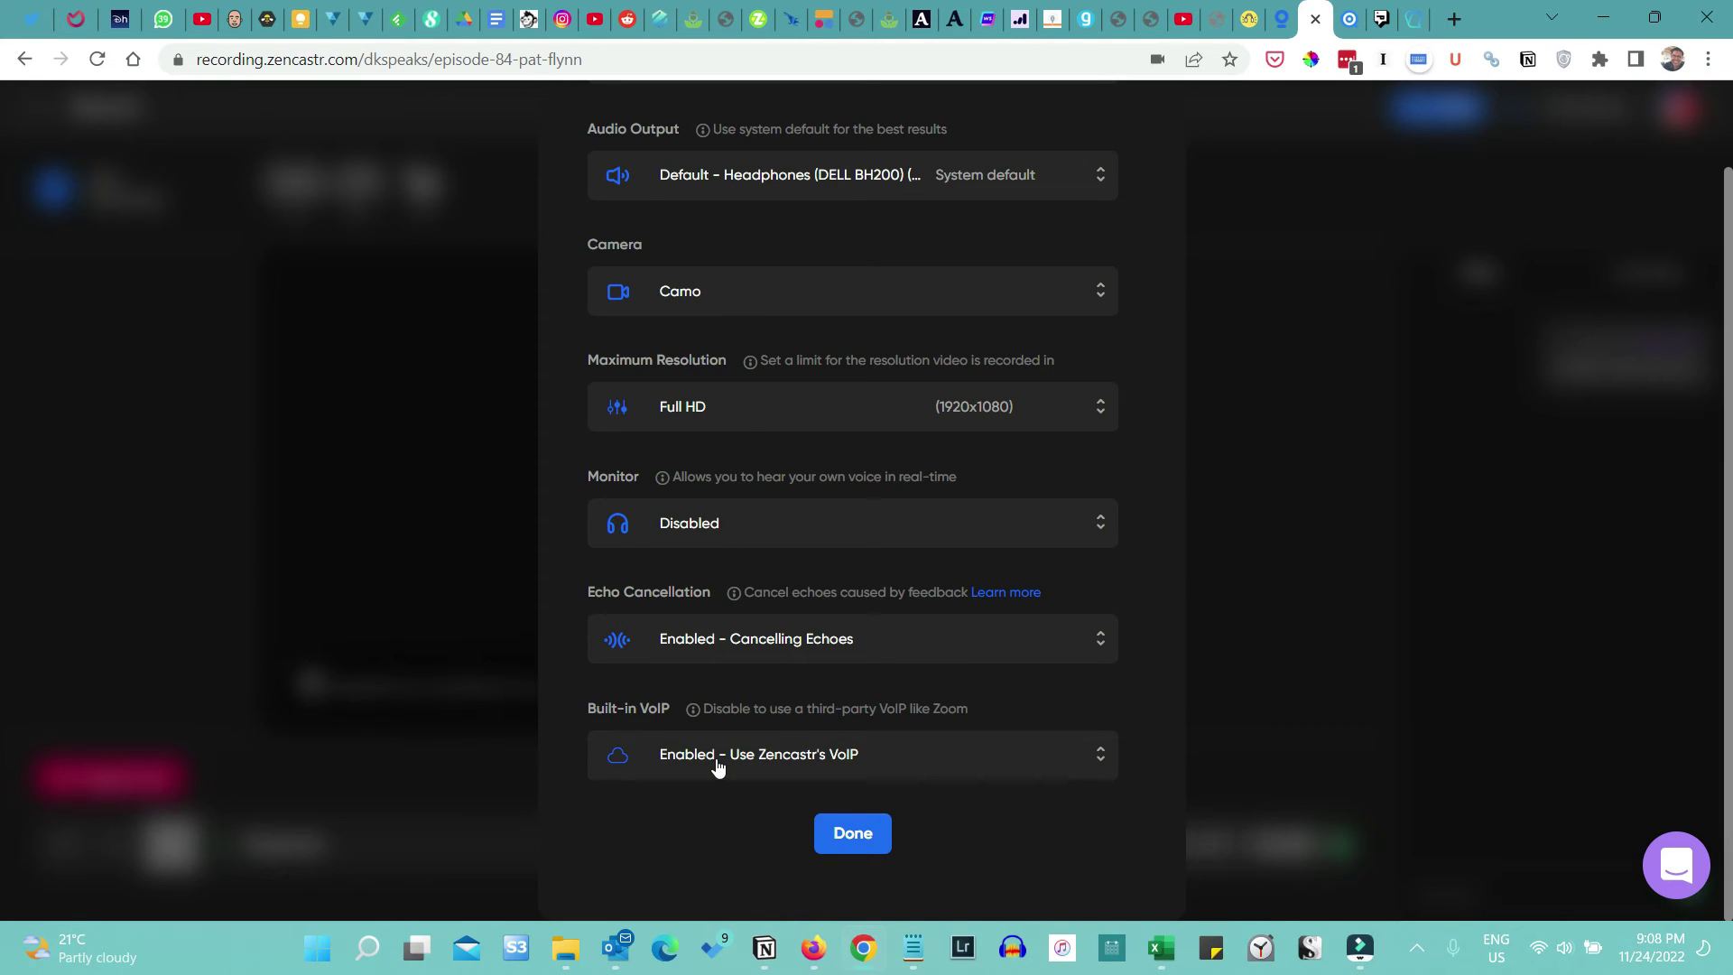
# Review the built-in VoIP choices, keep Enabled - Use Zencastr's VoIP, and close the call settings
pyautogui.click(718, 765)
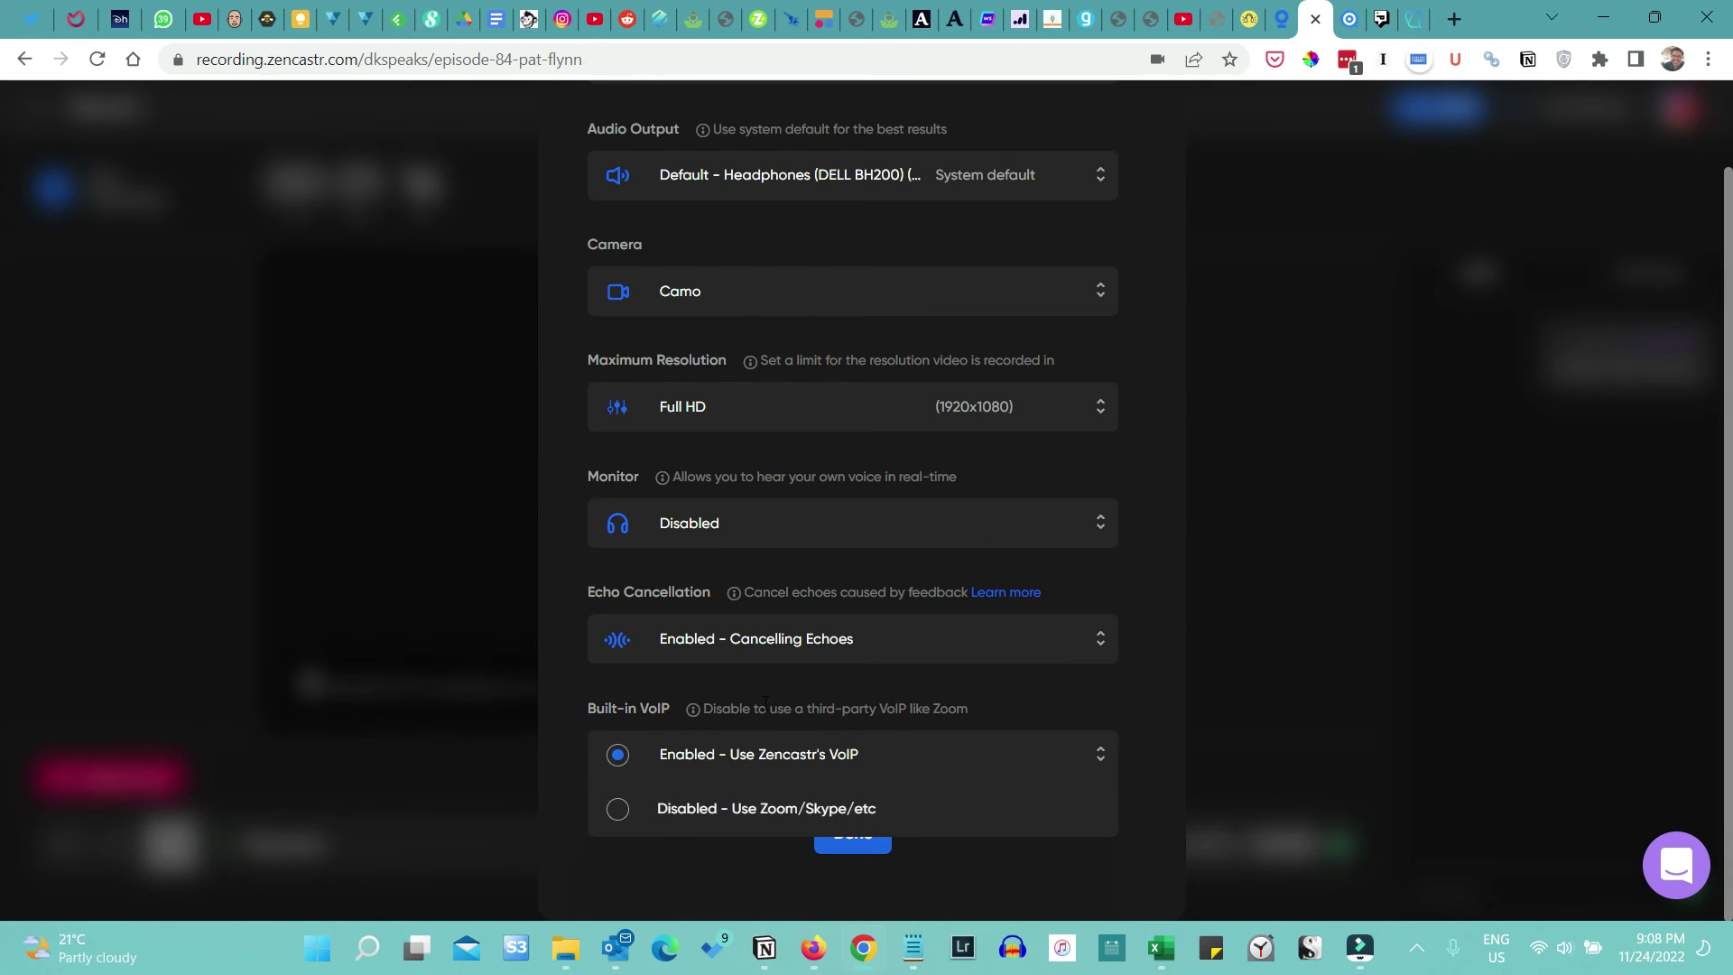
pyautogui.click(627, 767)
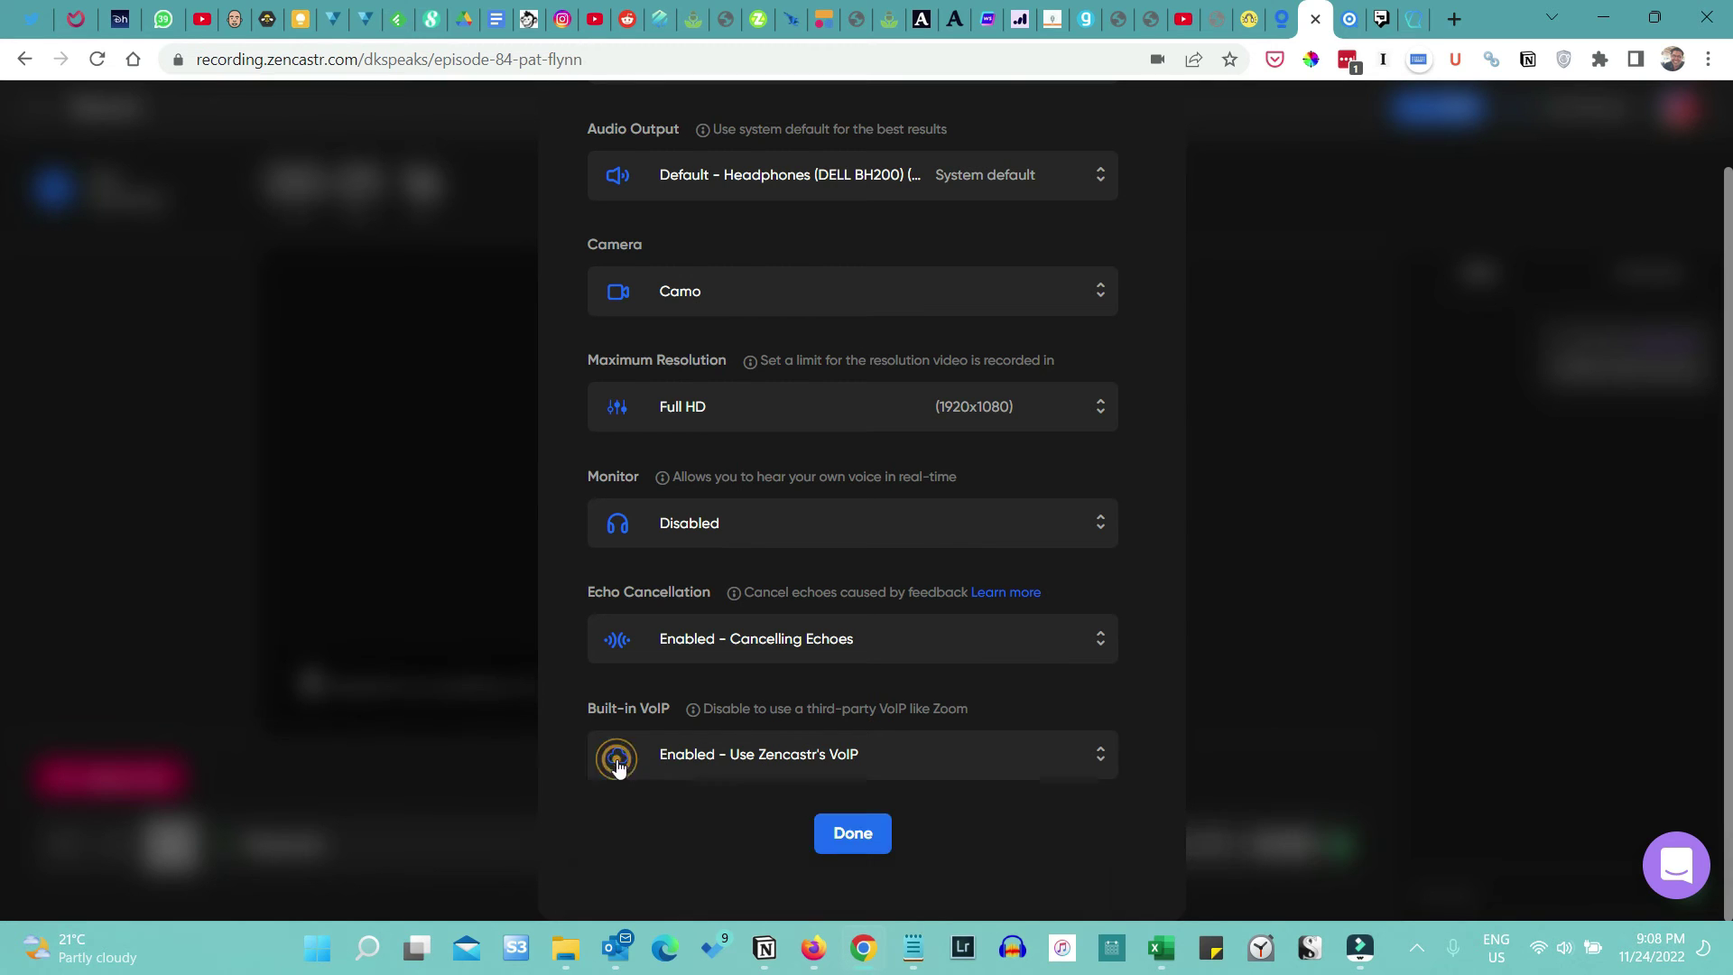
pyautogui.click(854, 834)
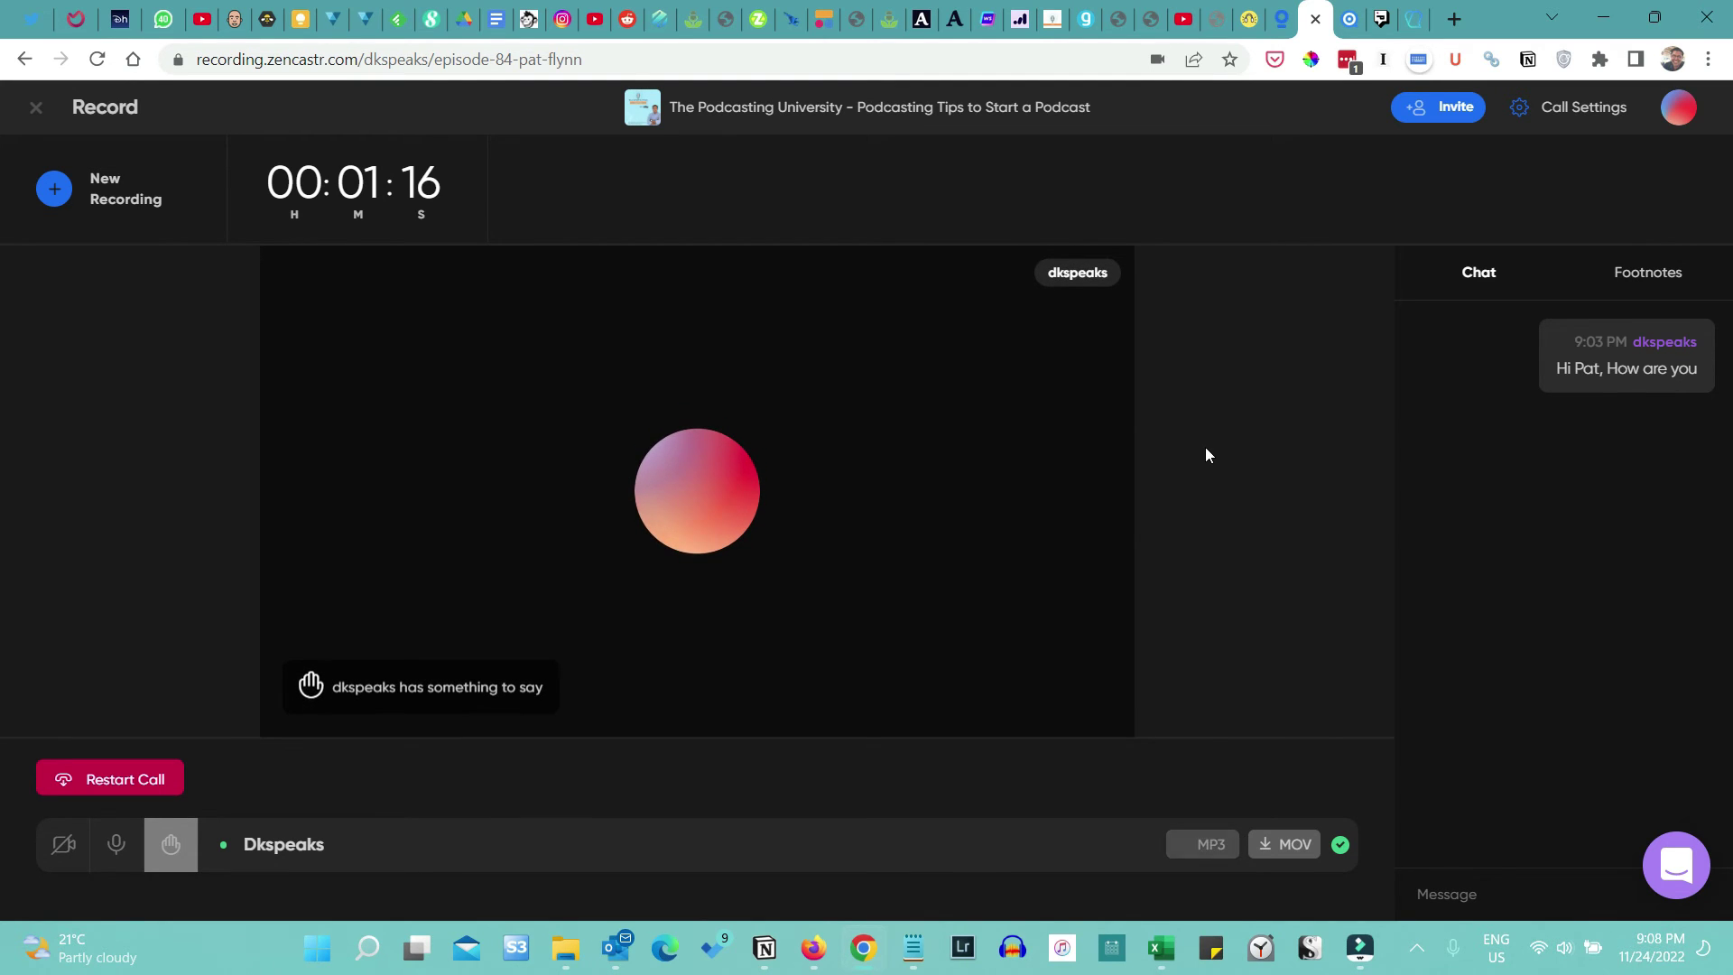
# Leave the recording room for the dashboard and open the Episode-84 room for production
pyautogui.click(37, 114)
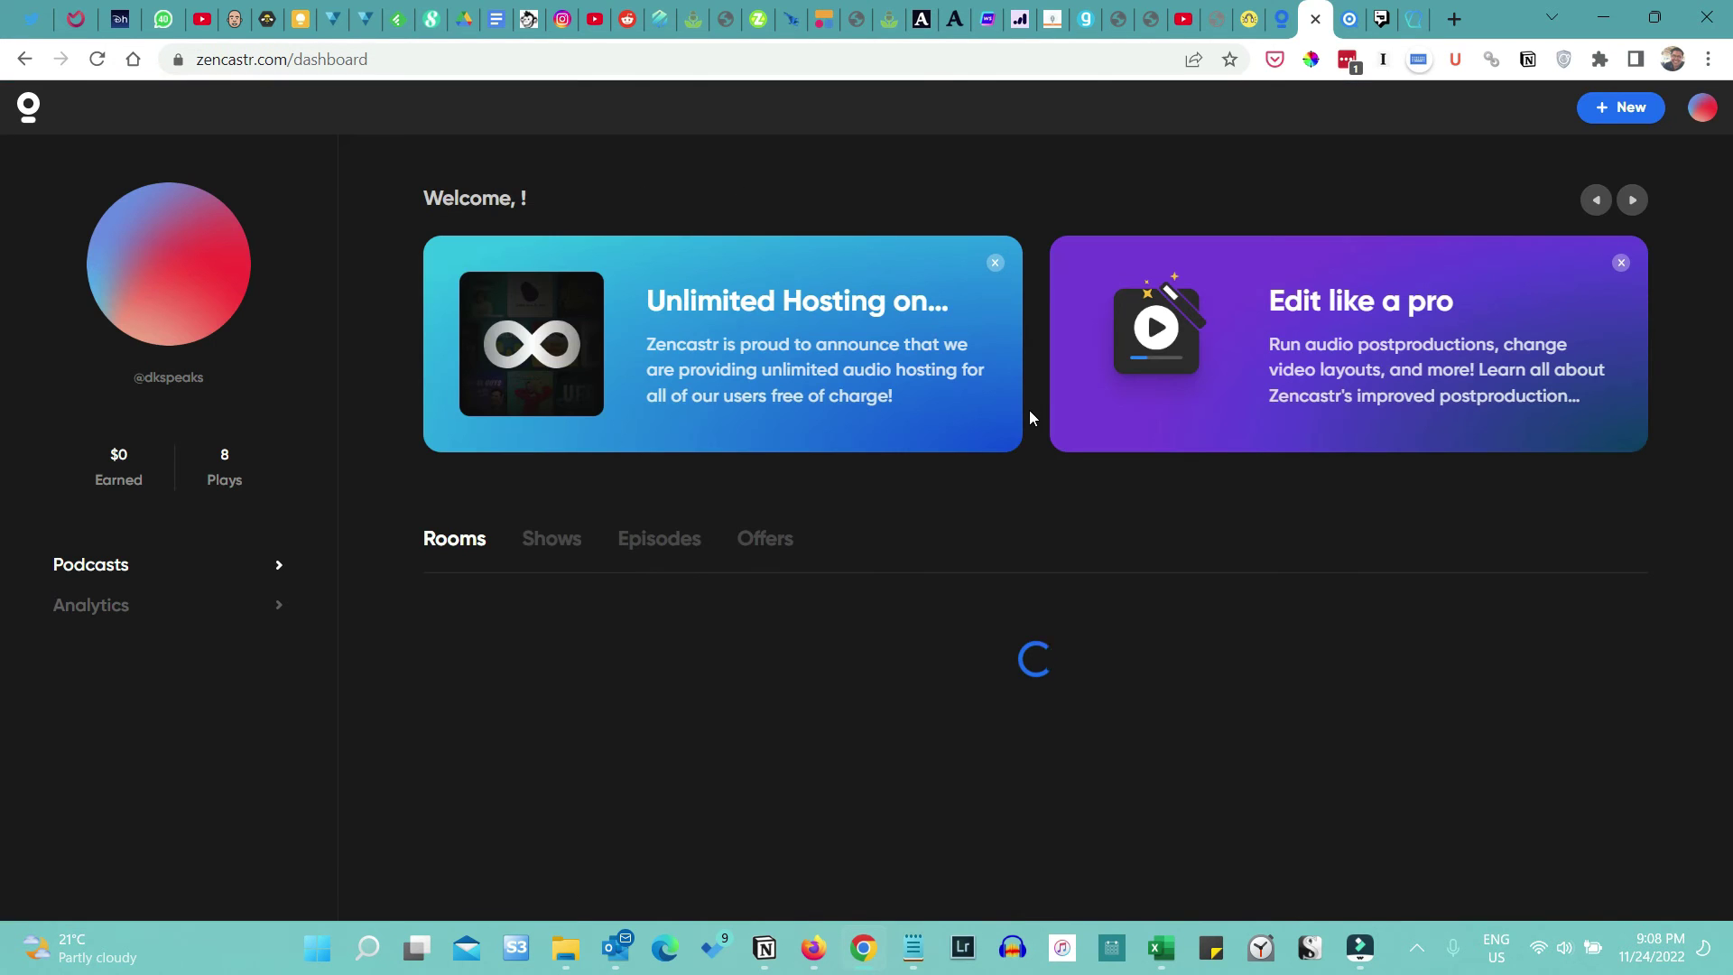
pyautogui.scroll(-1, 1037, 587)
pyautogui.scroll(-1, 1036, 588)
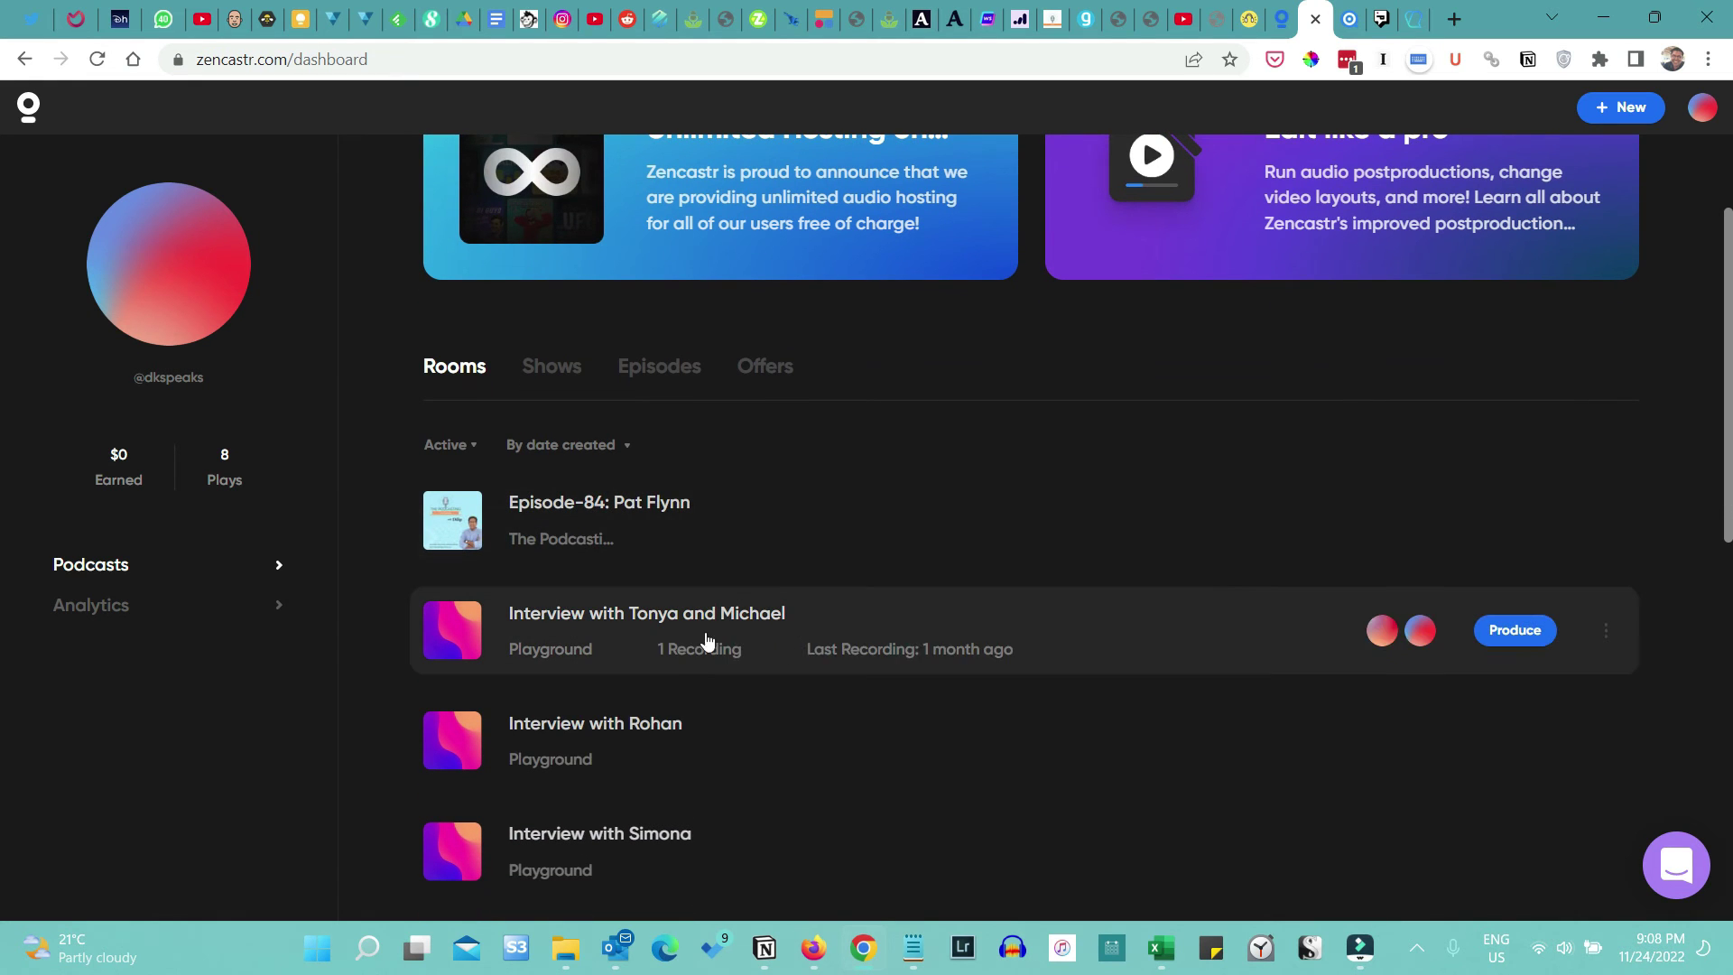
pyautogui.scroll(-2, 721, 781)
pyautogui.scroll(-1, 721, 780)
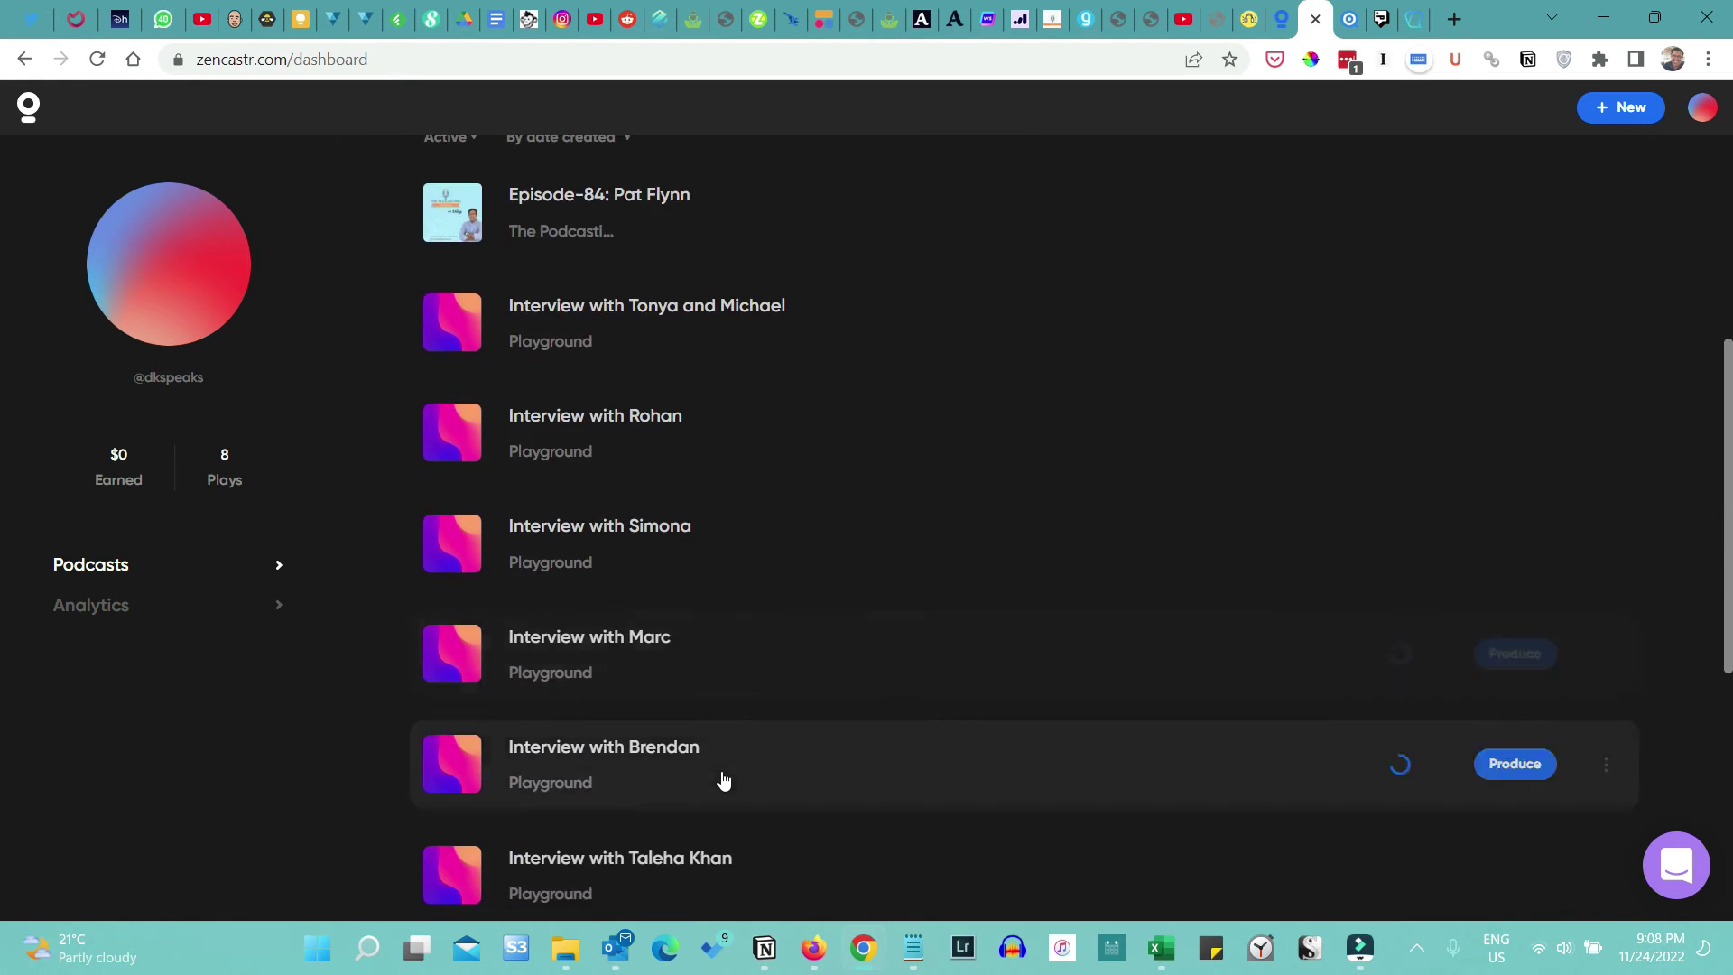
pyautogui.scroll(2, 728, 524)
pyautogui.scroll(2, 727, 524)
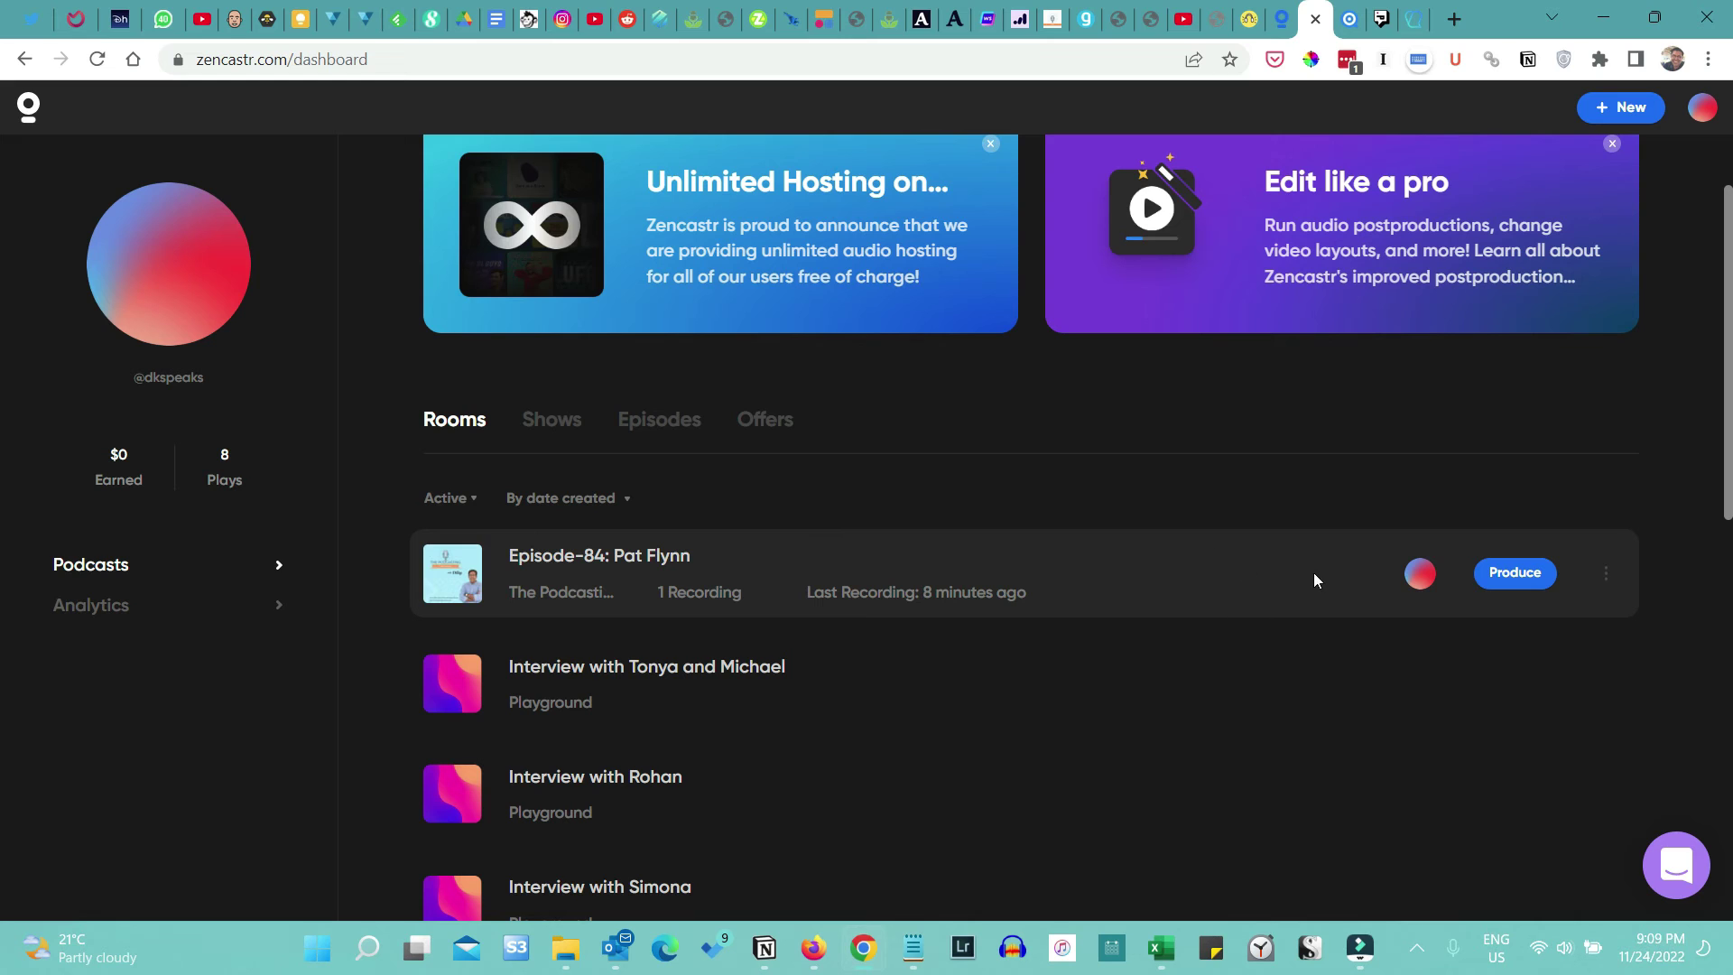
pyautogui.click(1524, 579)
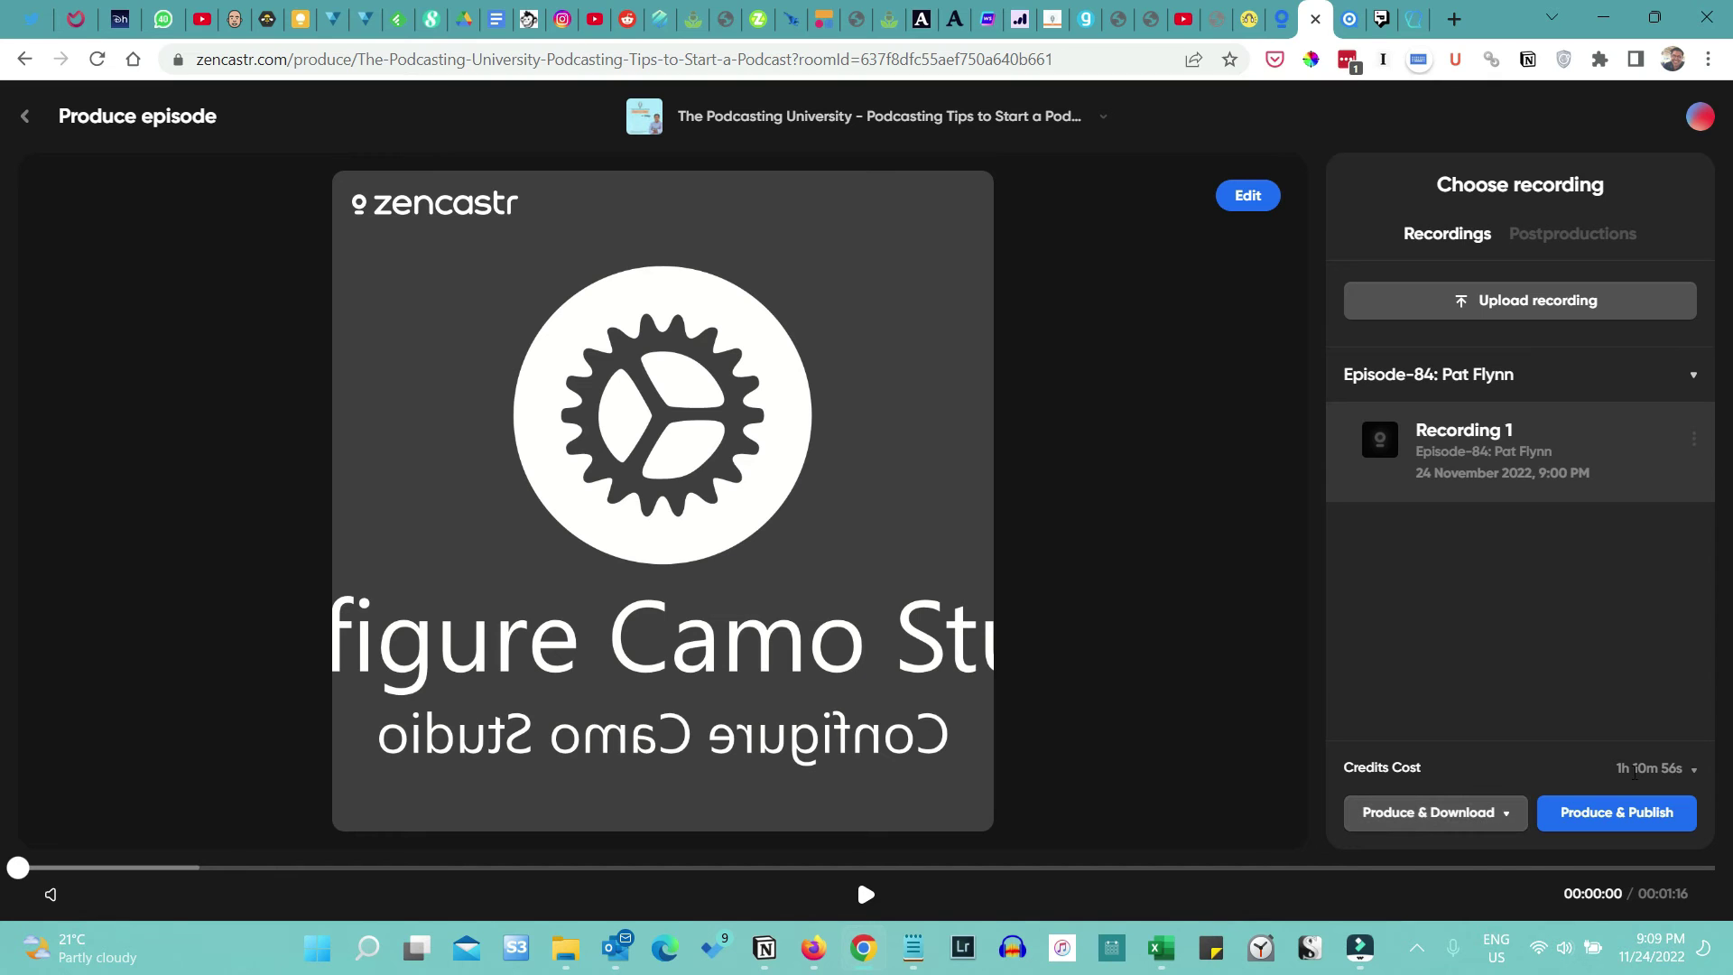
# Check the aspect ratio choices for producing and downloading the recording, and view the list of postproductions
pyautogui.click(1513, 823)
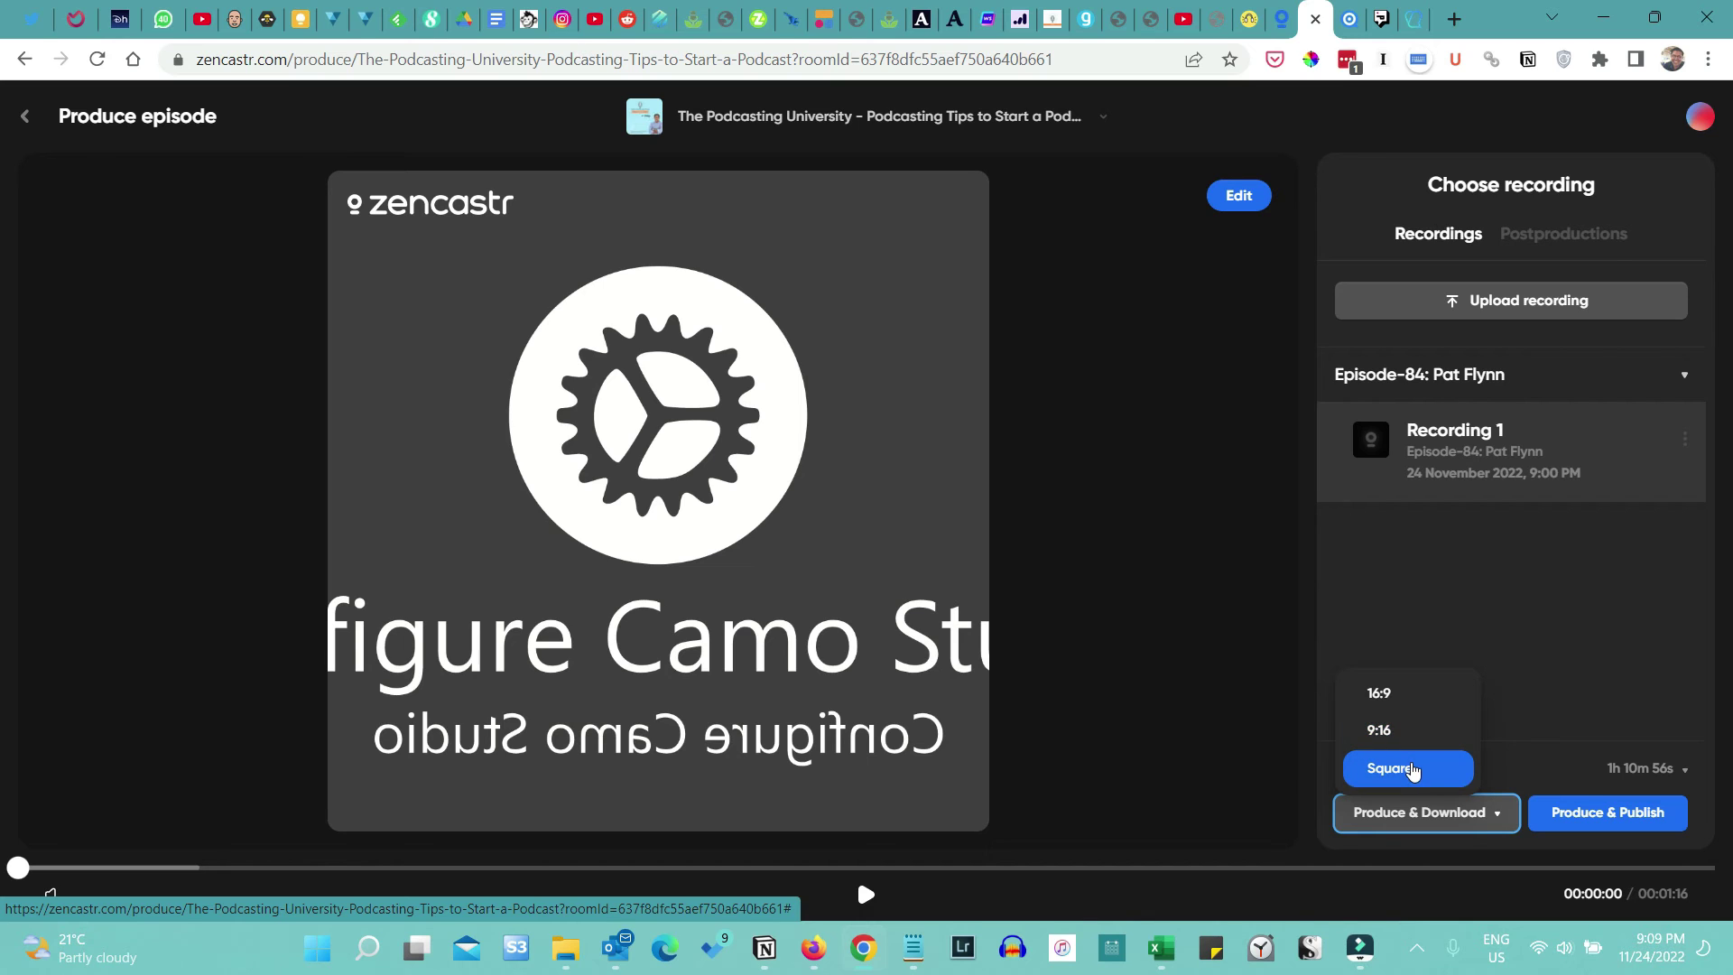
pyautogui.click(1535, 758)
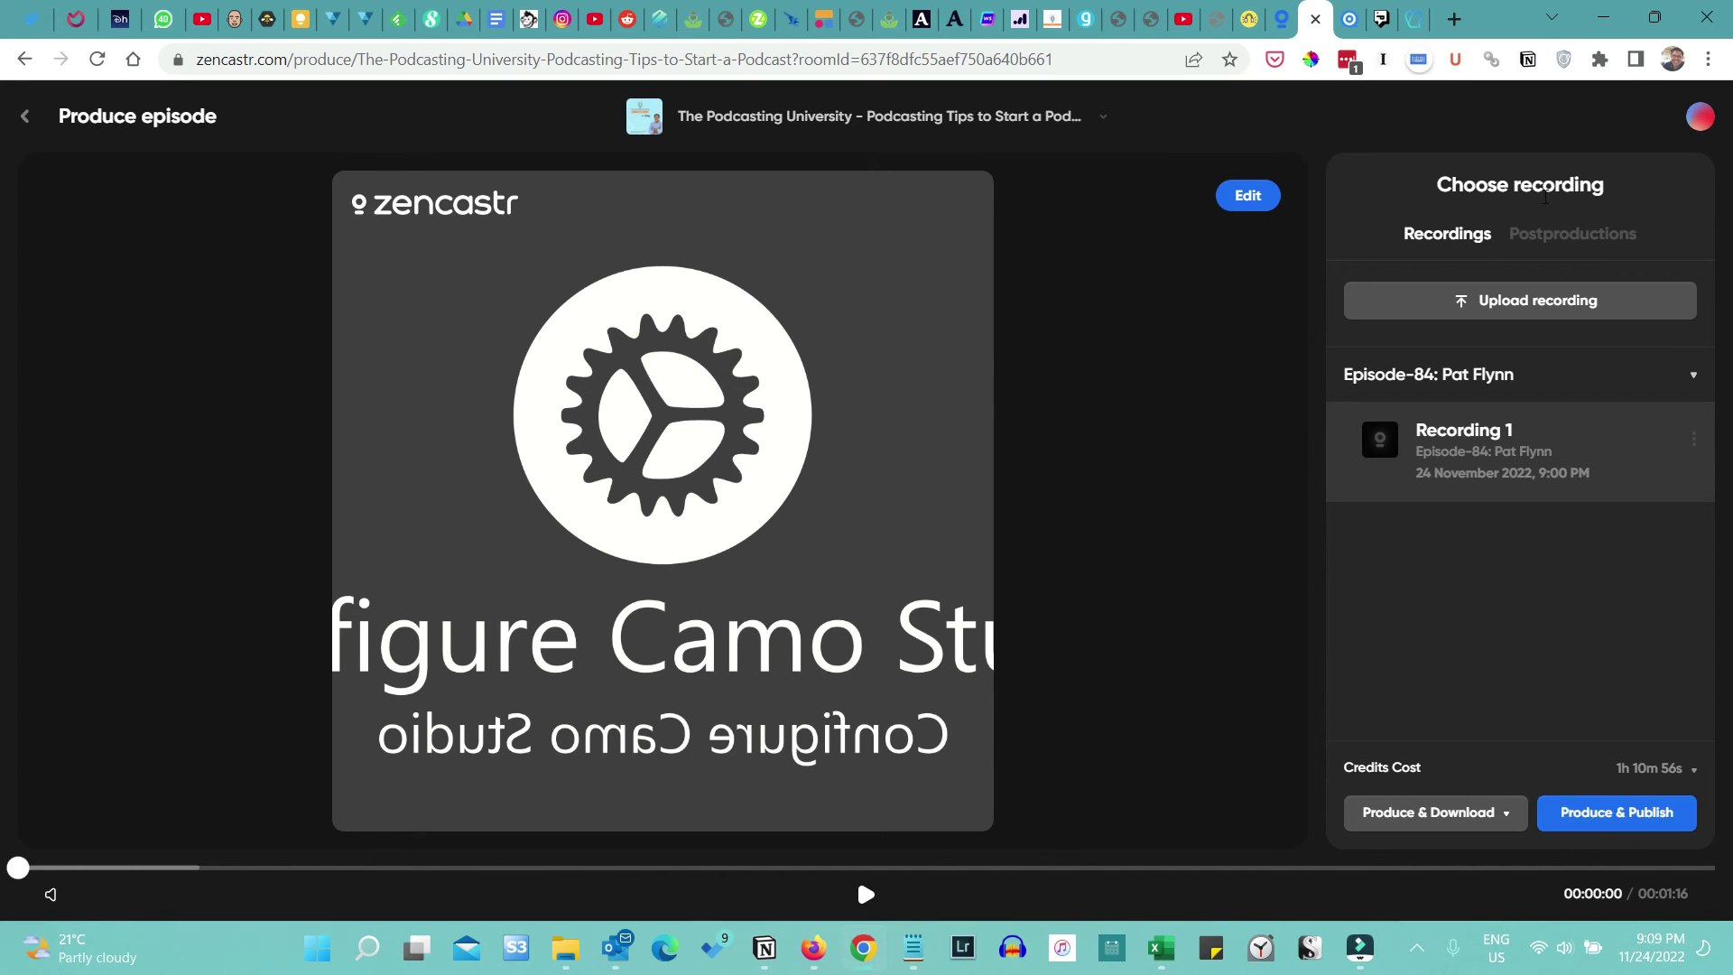
pyautogui.click(1567, 242)
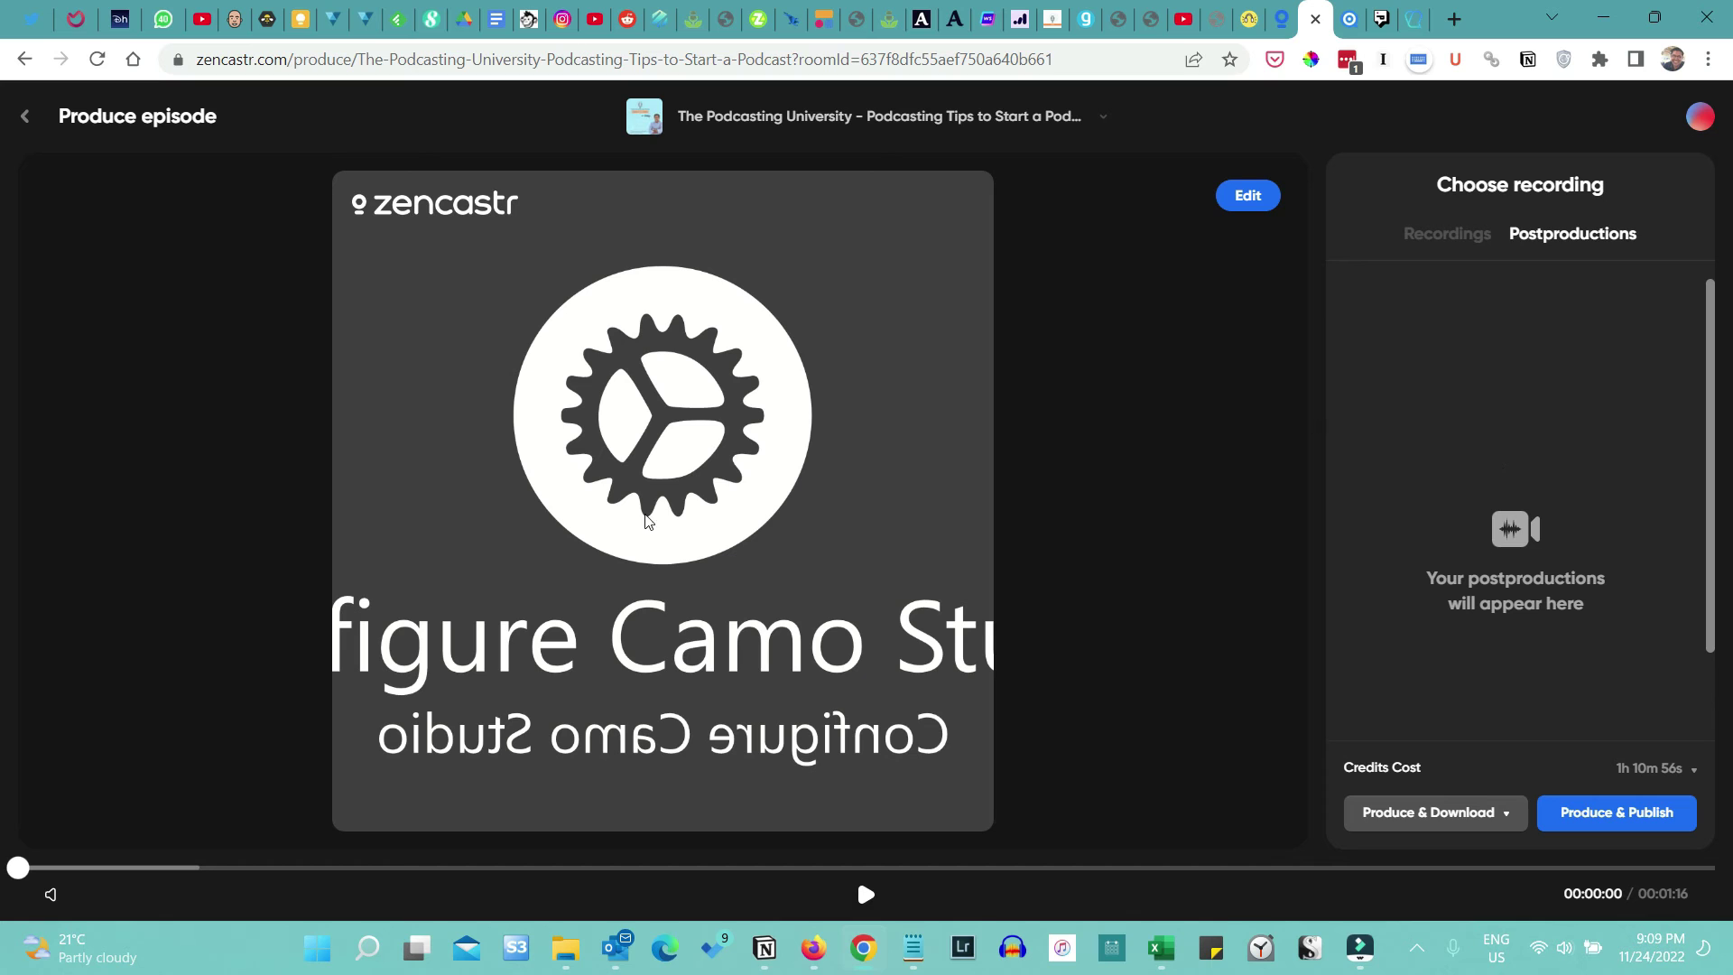
# Edit the recording's audio settings to output Separate tracks and save the change
pyautogui.click(1242, 208)
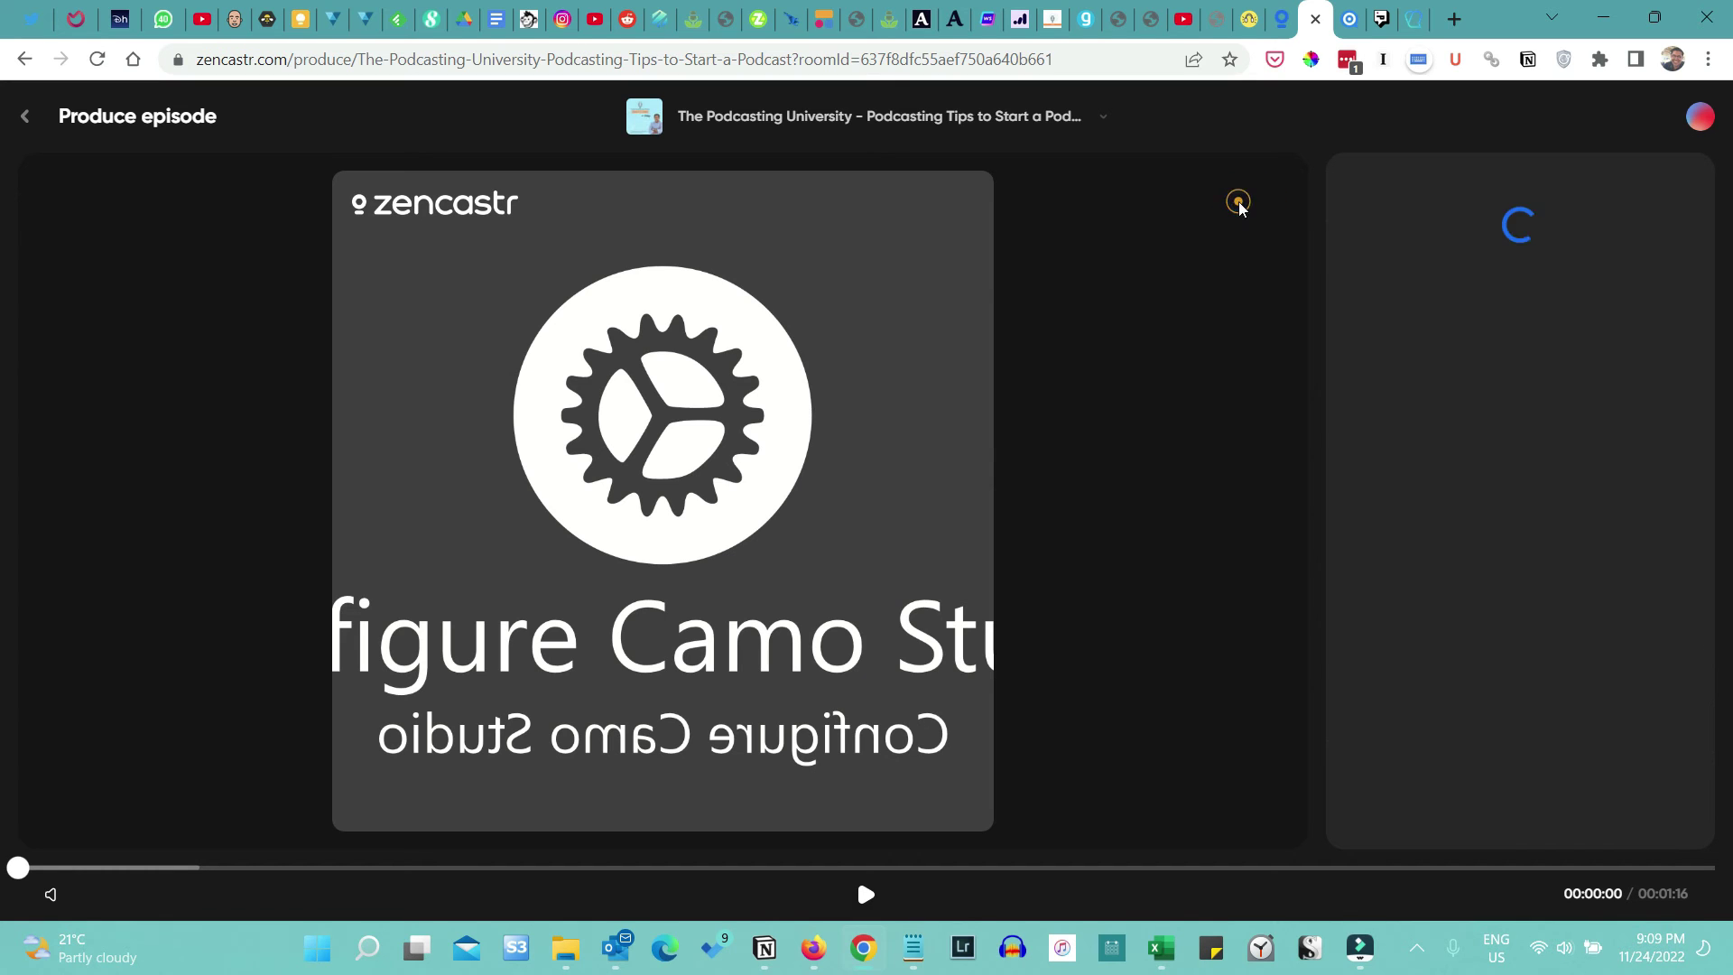
pyautogui.click(1237, 217)
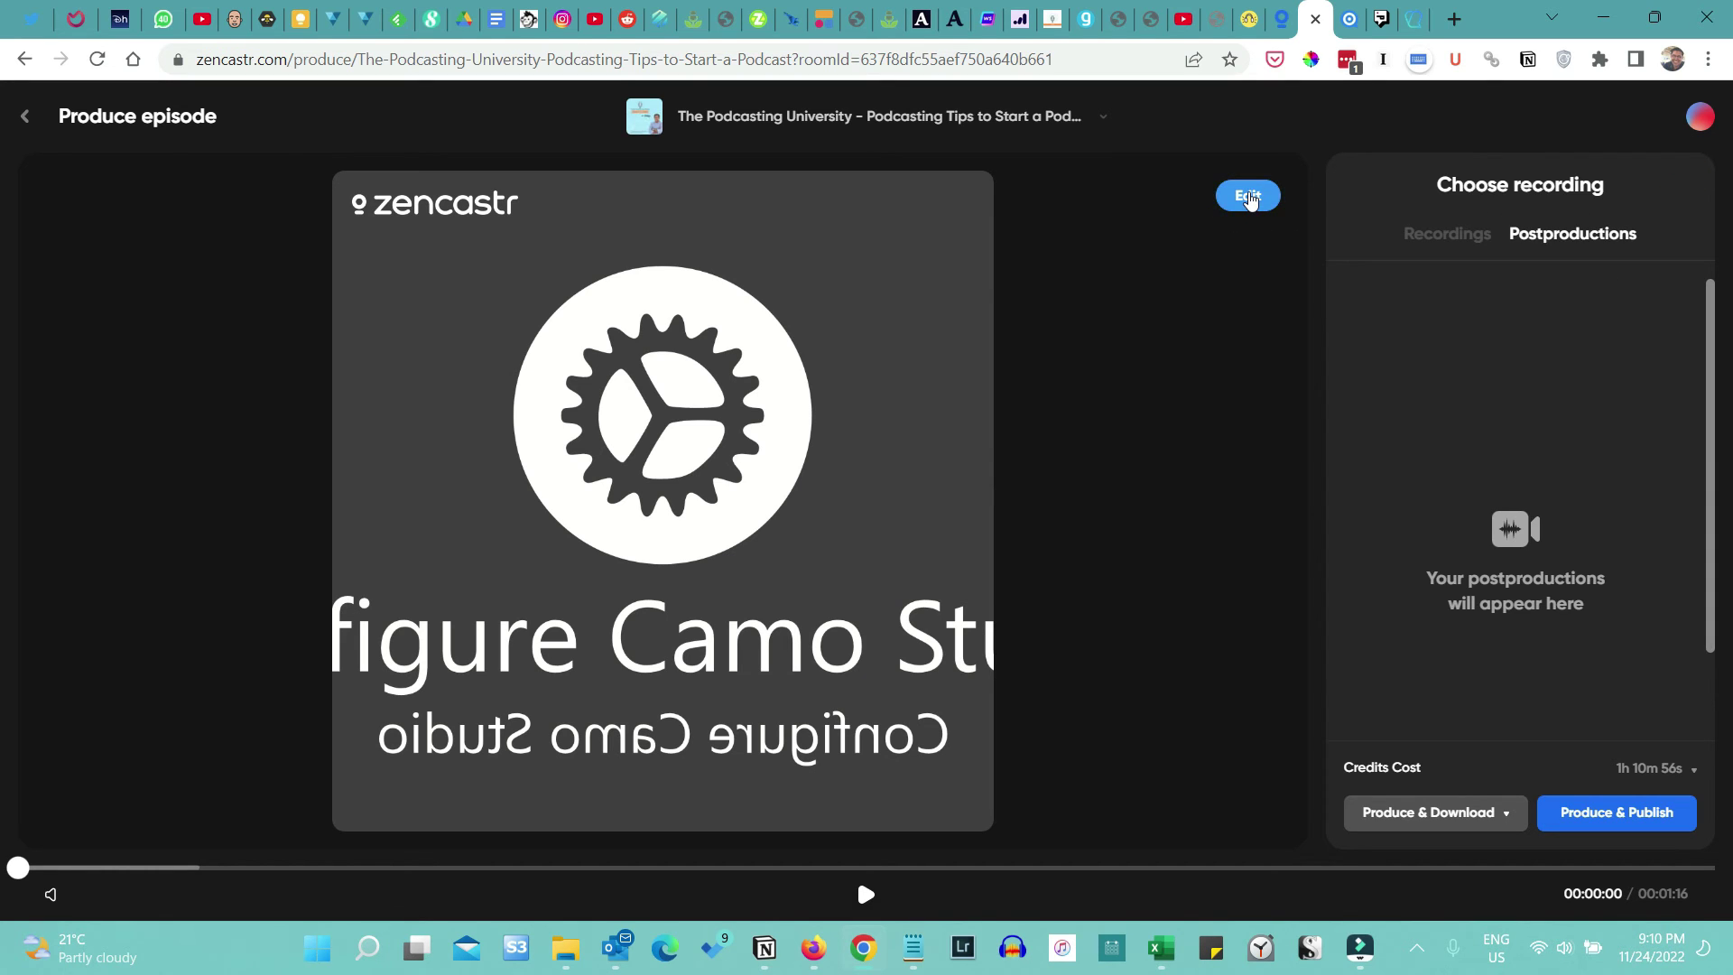
pyautogui.click(1248, 197)
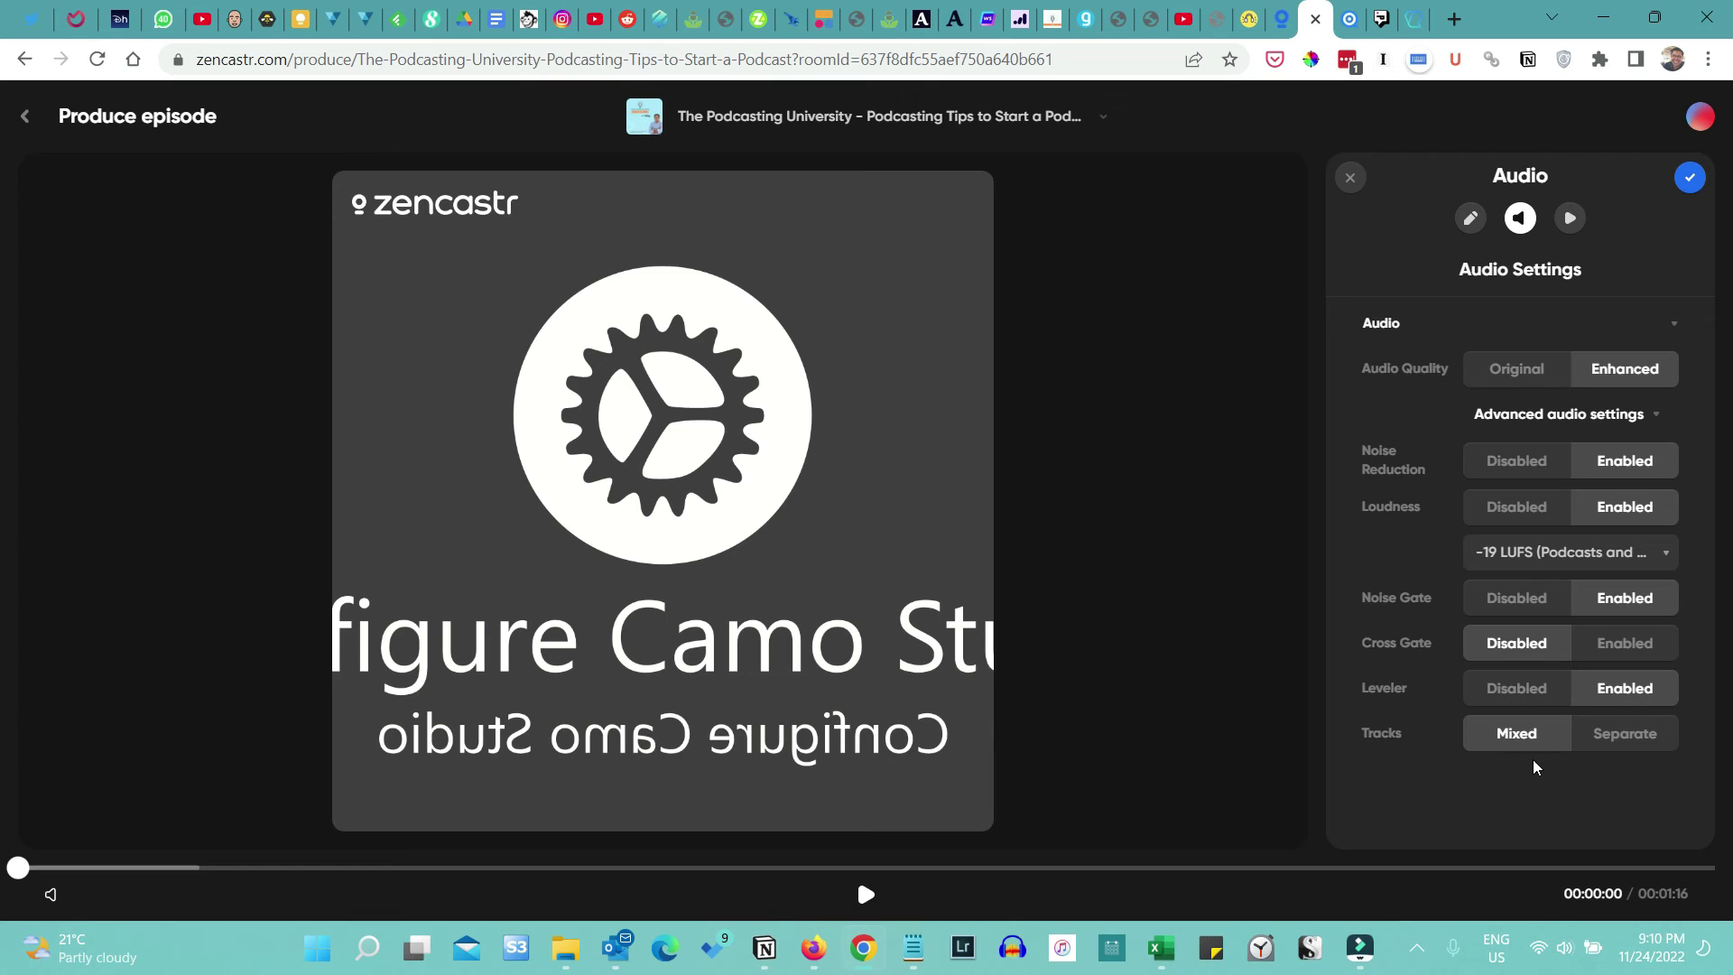
pyautogui.click(1630, 738)
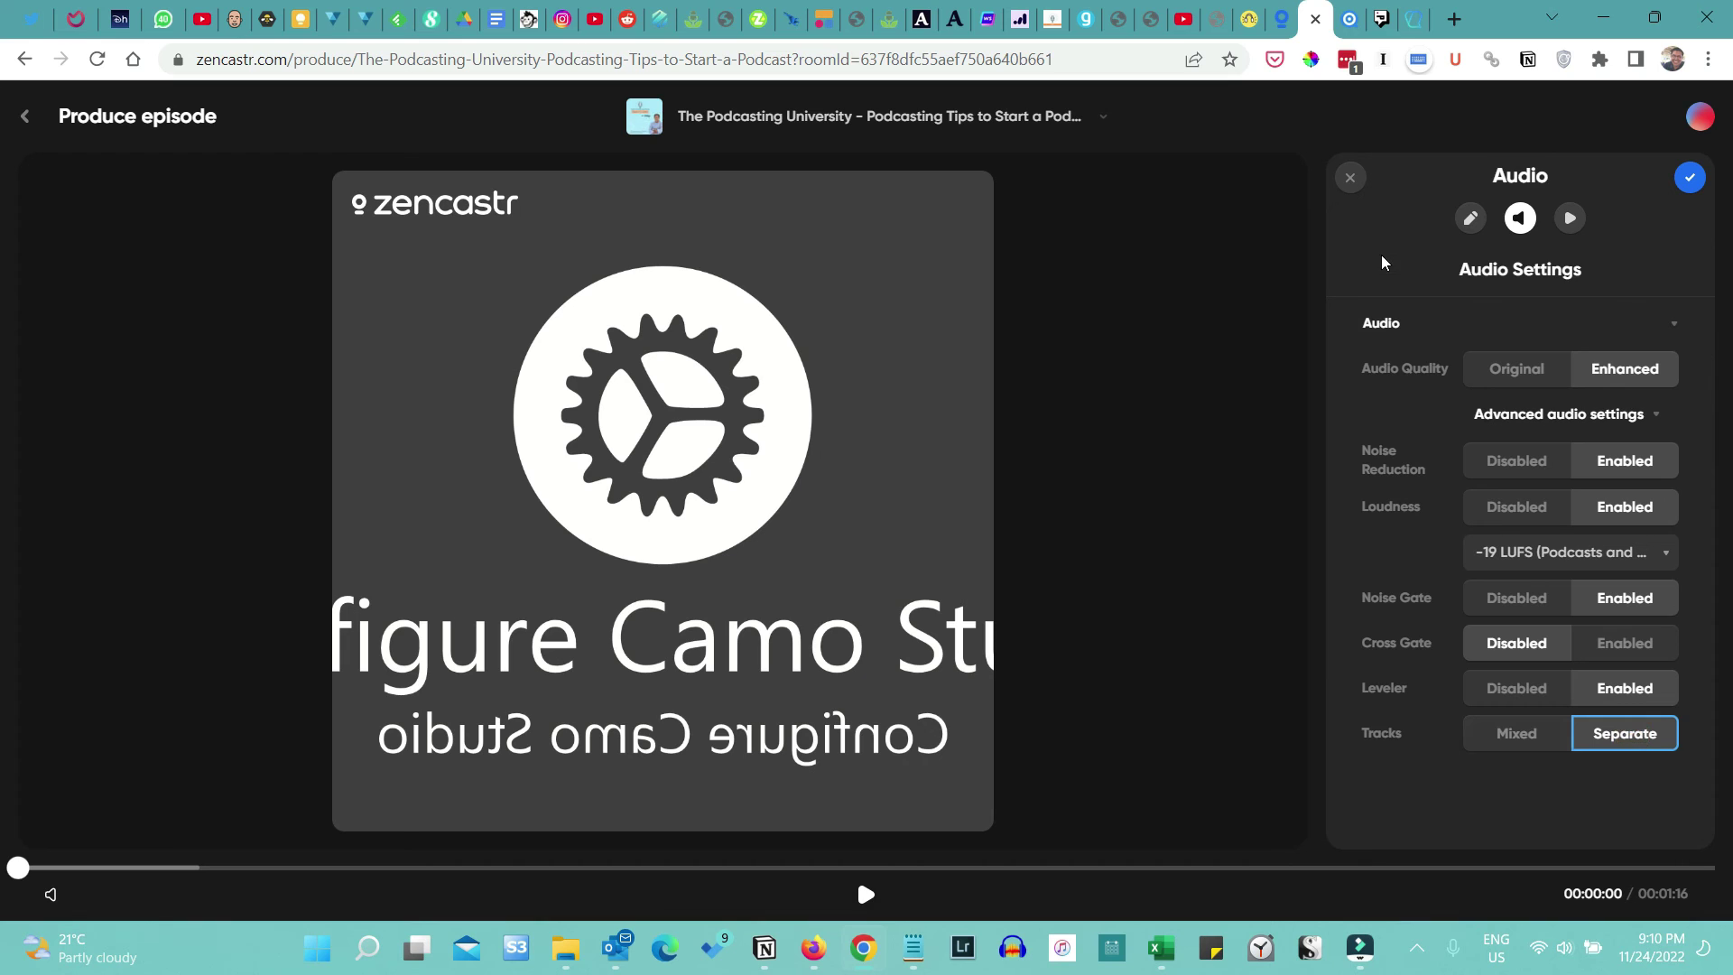
pyautogui.click(1690, 179)
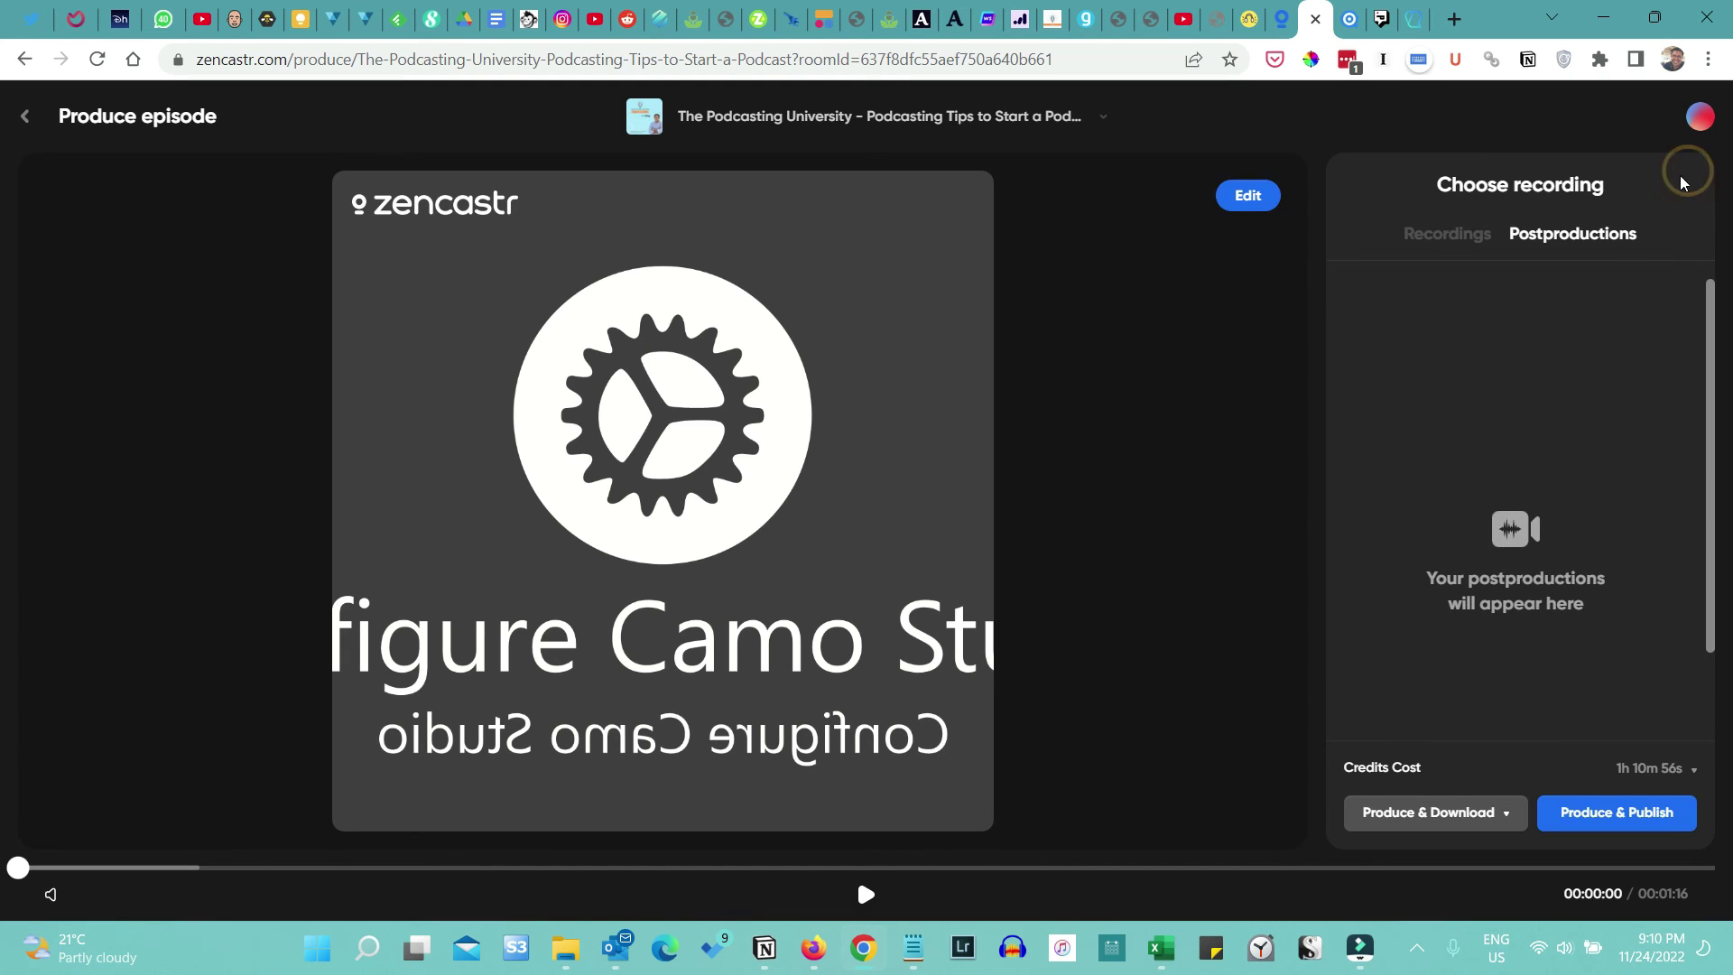